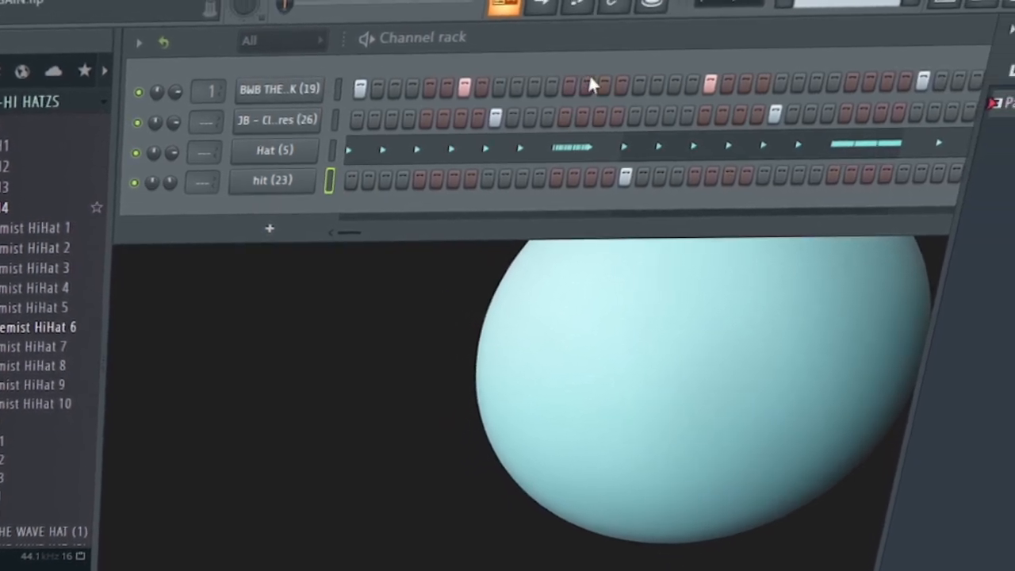
# Reposition the floating channel rack and playlist windows in the workspace and collapse the browser completely.
pyautogui.moveTo(616, 40); pyautogui.dragTo(600, 238)
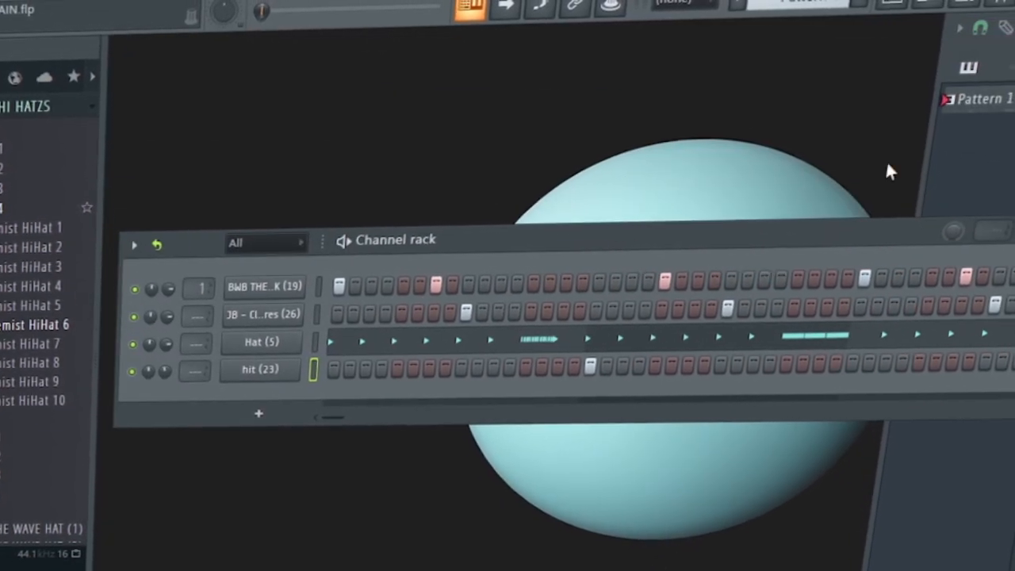
pyautogui.moveTo(909, 44); pyautogui.dragTo(557, 85)
pyautogui.click(358, 227)
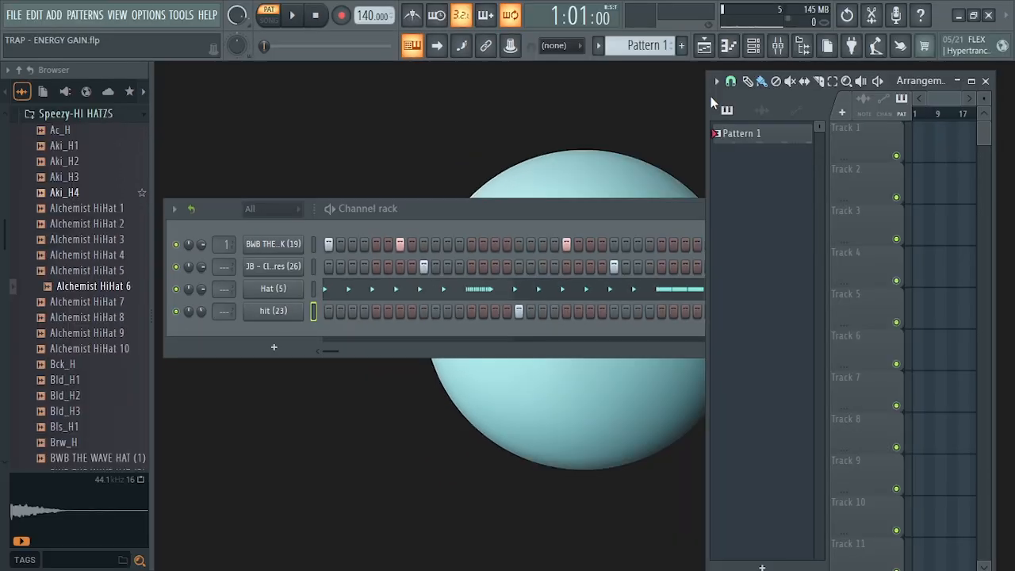
pyautogui.moveTo(711, 96); pyautogui.dragTo(704, 94)
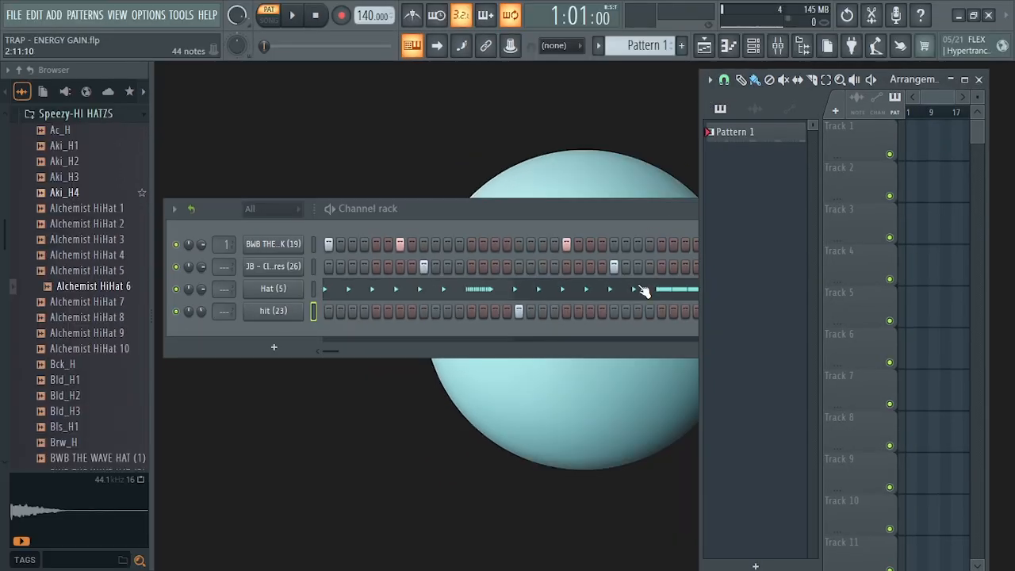
pyautogui.click(596, 209)
pyautogui.moveTo(153, 364); pyautogui.dragTo(68, 385)
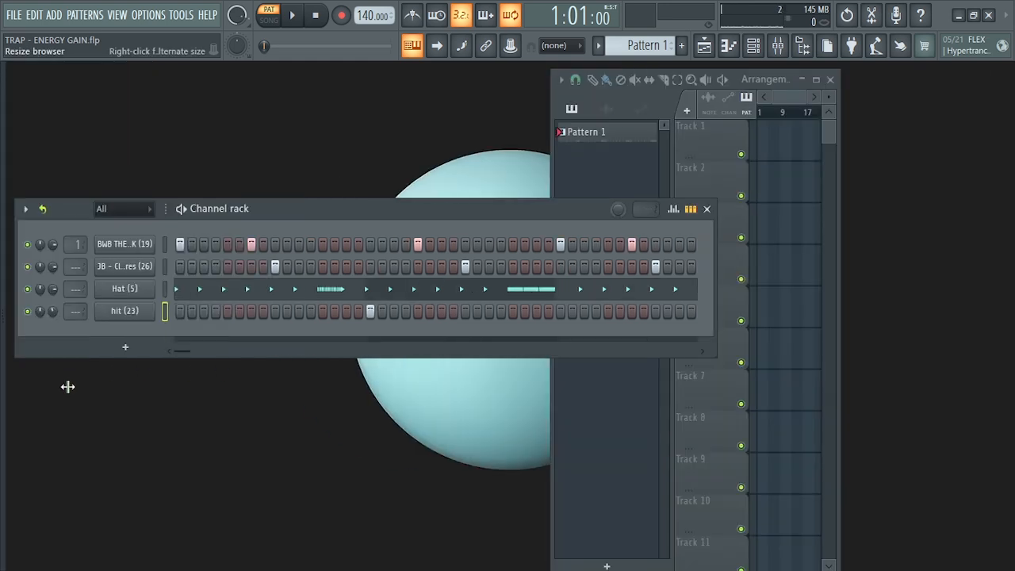
# Place the playlist above the channel rack without overlap and widen it across the full workspace.
pyautogui.moveTo(396, 208); pyautogui.dragTo(519, 365)
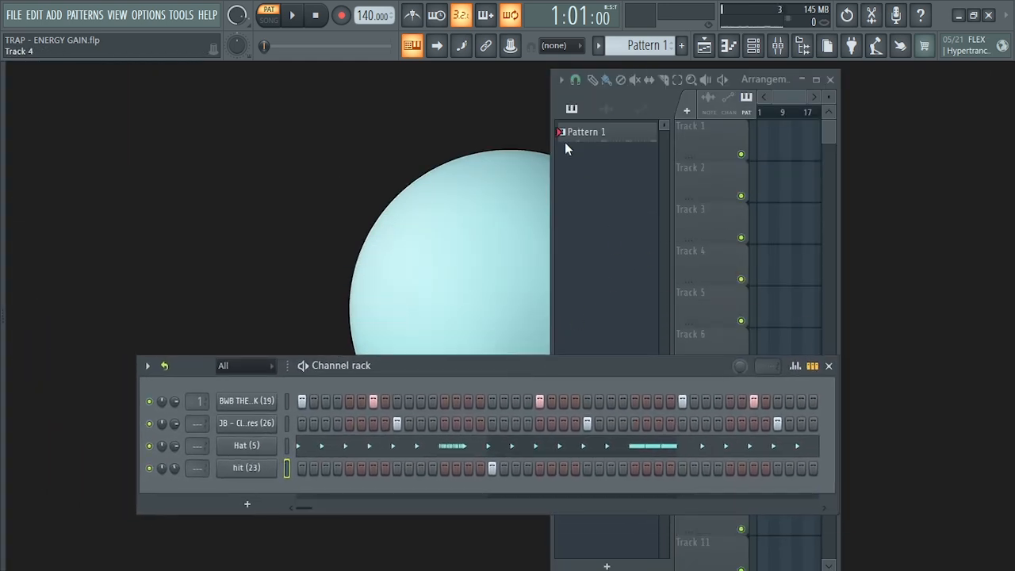
pyautogui.moveTo(553, 70); pyautogui.dragTo(442, 238)
pyautogui.moveTo(828, 252); pyautogui.dragTo(600, 86)
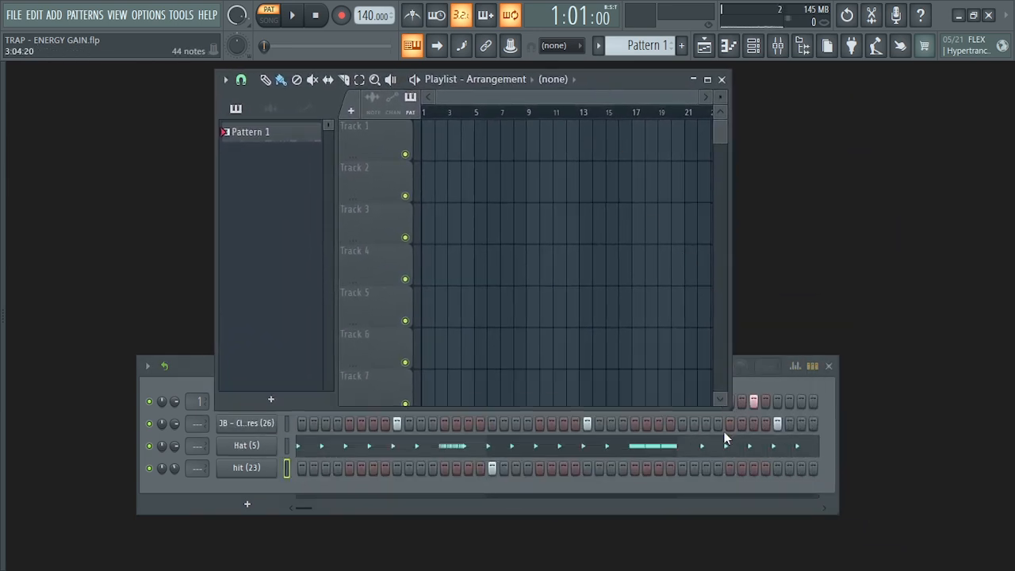
pyautogui.moveTo(157, 379); pyautogui.dragTo(171, 426)
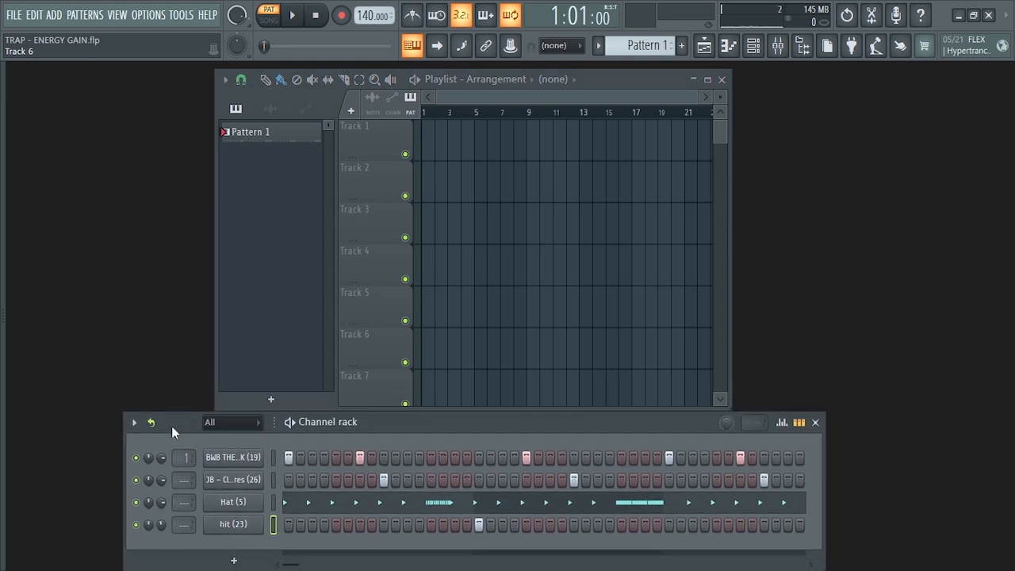
pyautogui.moveTo(733, 320); pyautogui.dragTo(1006, 340)
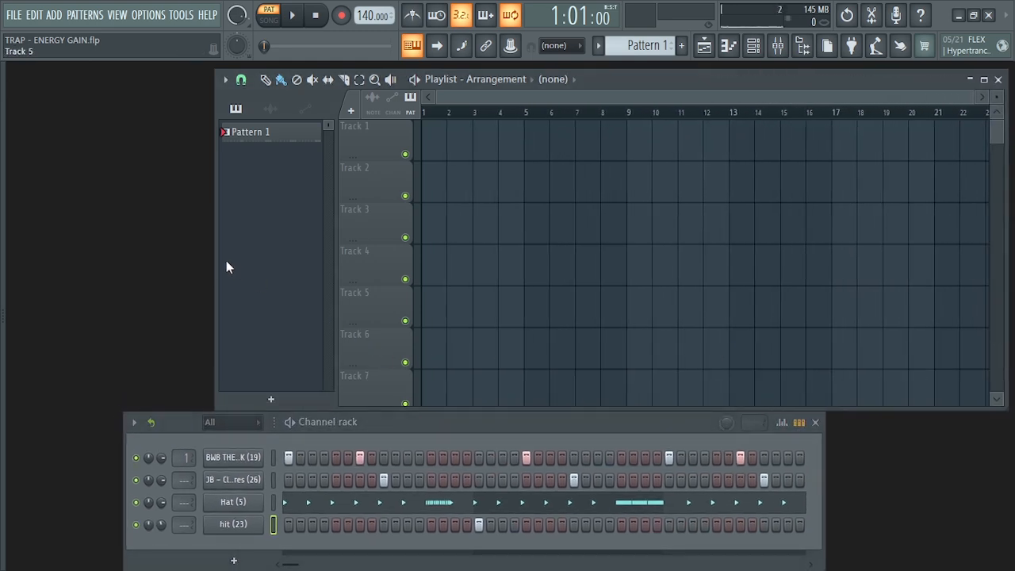
pyautogui.moveTo(215, 256); pyautogui.dragTo(8, 246)
# Stretch the channel rack across the workspace width beneath the playlist and extend the playlist up to the toolbar.
pyautogui.moveTo(454, 433); pyautogui.dragTo(481, 432)
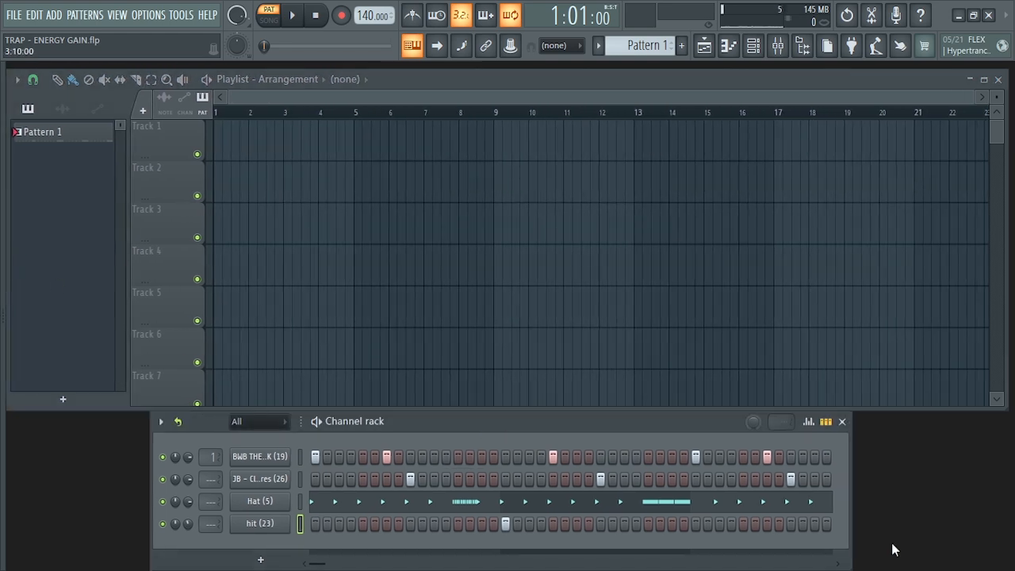
pyautogui.moveTo(851, 502); pyautogui.dragTo(995, 521)
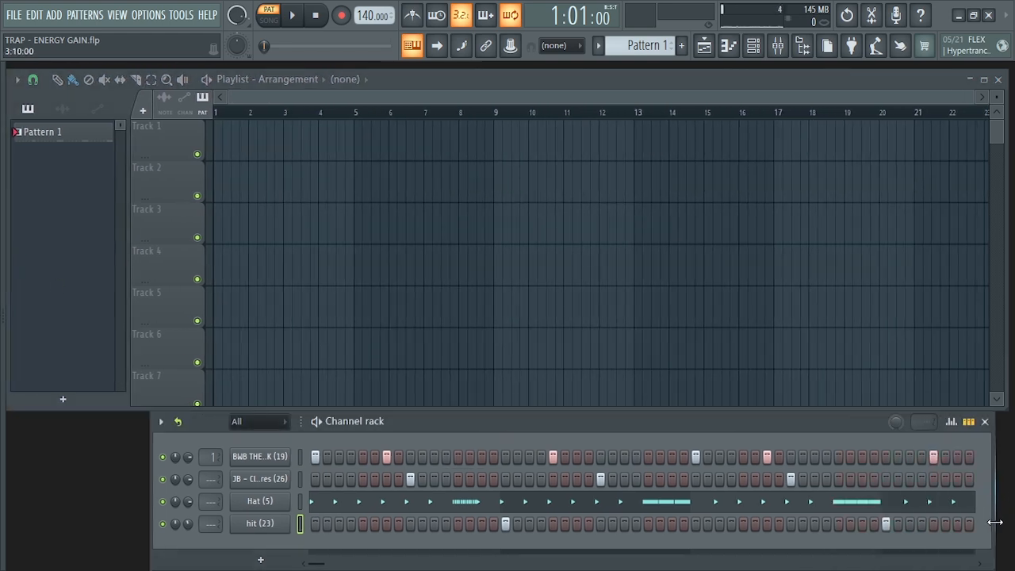
pyautogui.moveTo(149, 494); pyautogui.dragTo(10, 480)
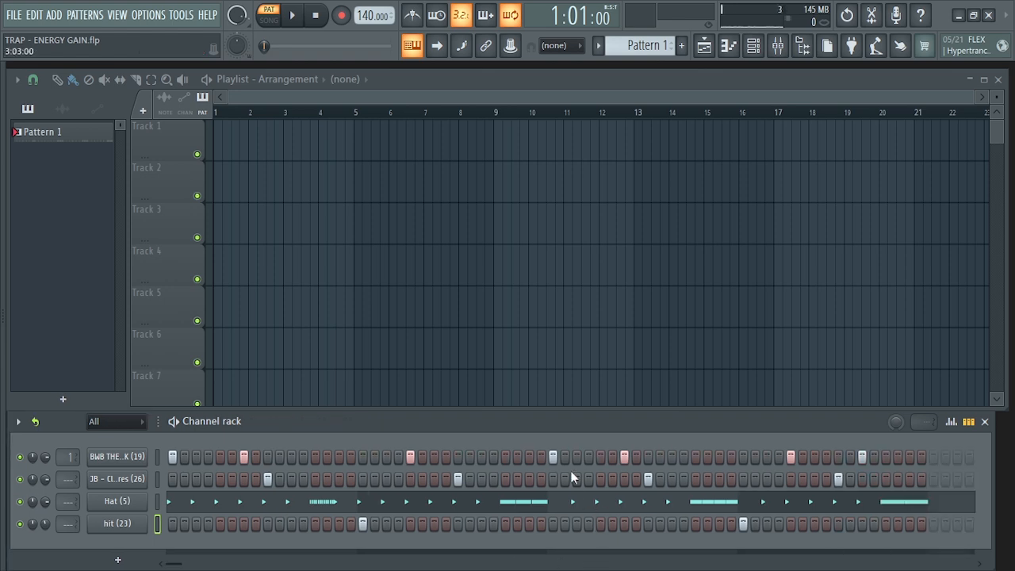
pyautogui.moveTo(559, 422); pyautogui.dragTo(565, 426)
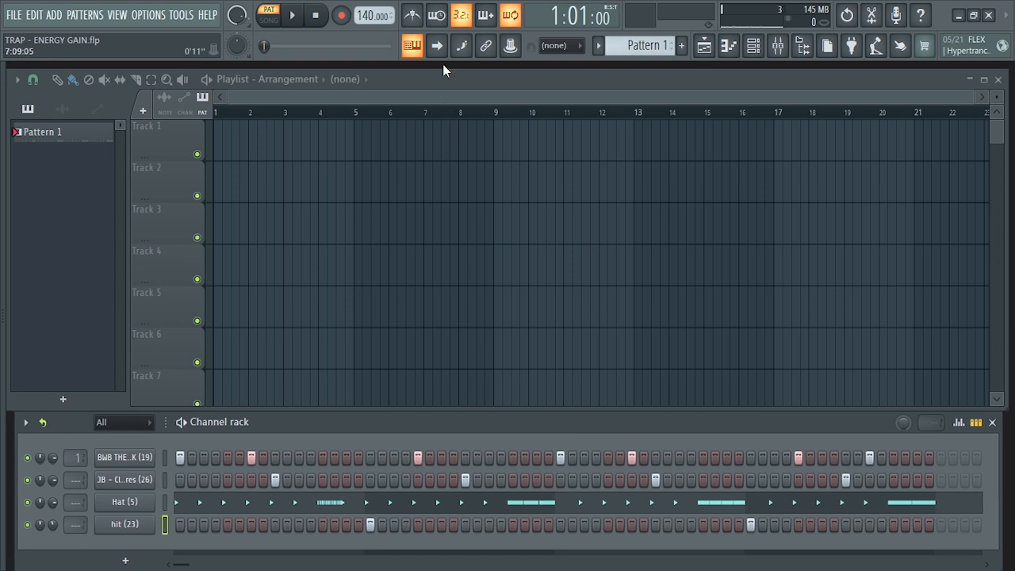
pyautogui.moveTo(439, 69); pyautogui.dragTo(441, 62)
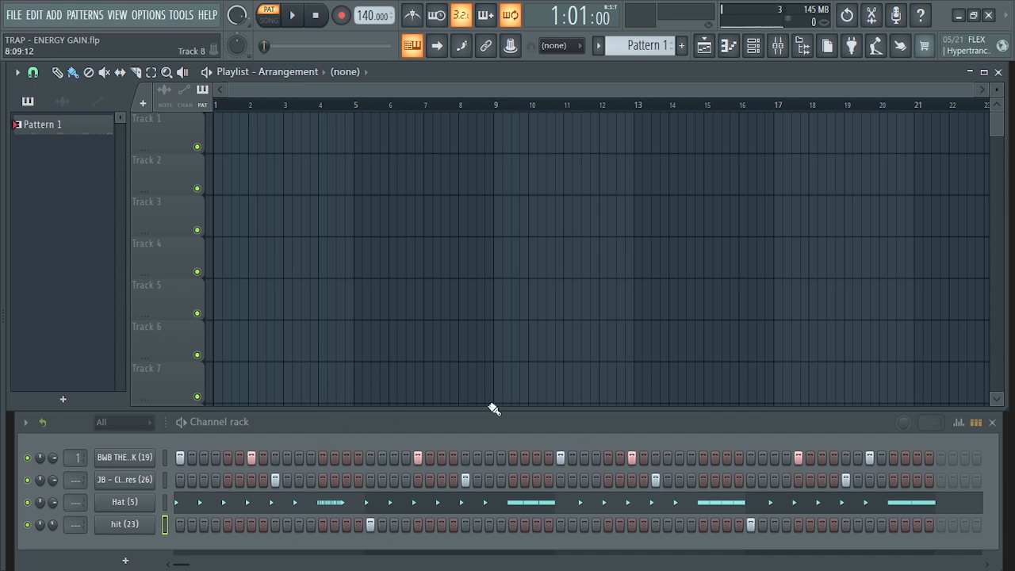
# Save the current window arrangement as a custom layout.
pyautogui.click(117, 15)
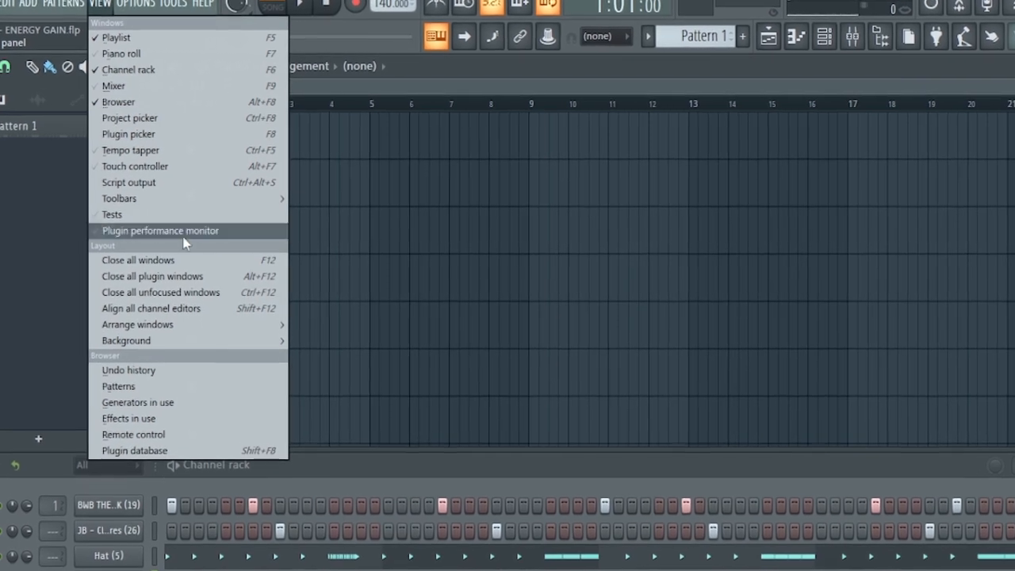
pyautogui.moveTo(184, 327)
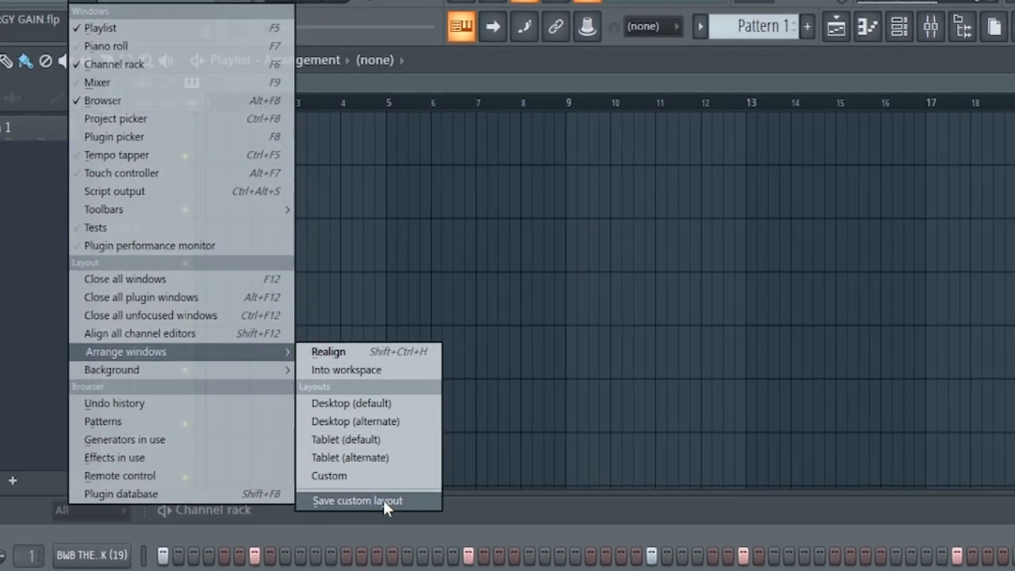
pyautogui.click(383, 500)
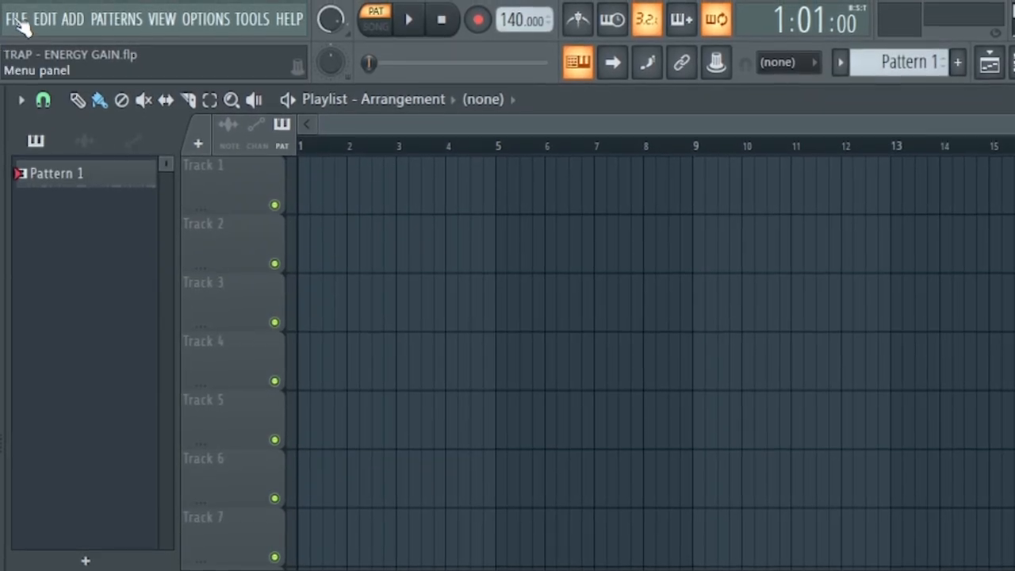
# Create a new project from the Empty template.
pyautogui.click(18, 20)
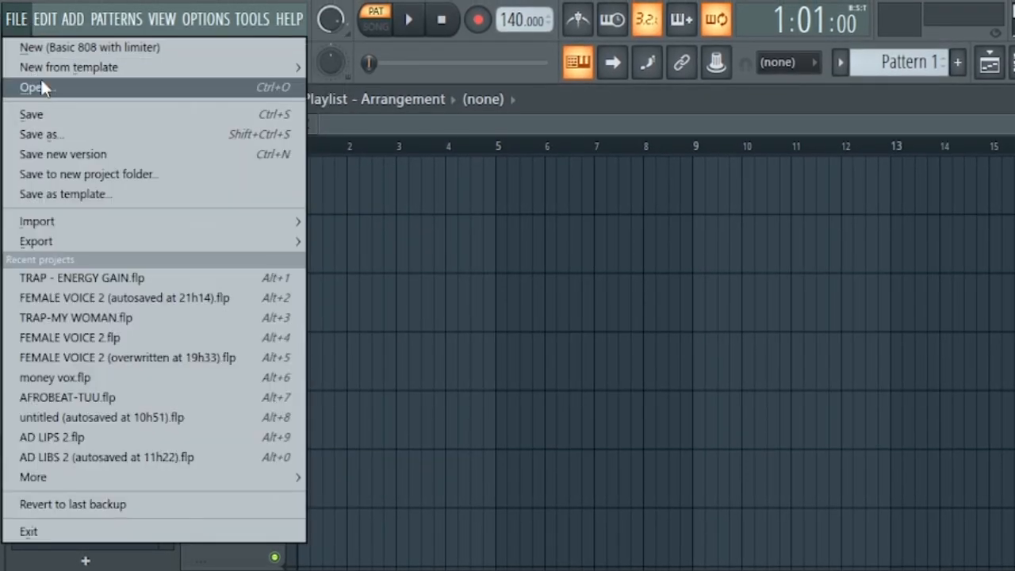
pyautogui.moveTo(69, 66)
pyautogui.moveTo(349, 64)
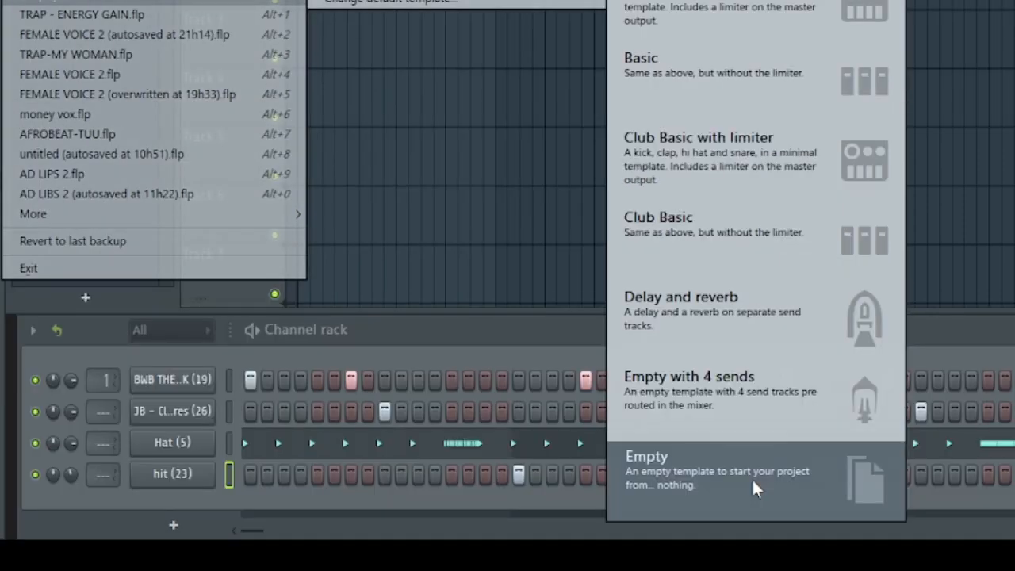
pyautogui.click(752, 479)
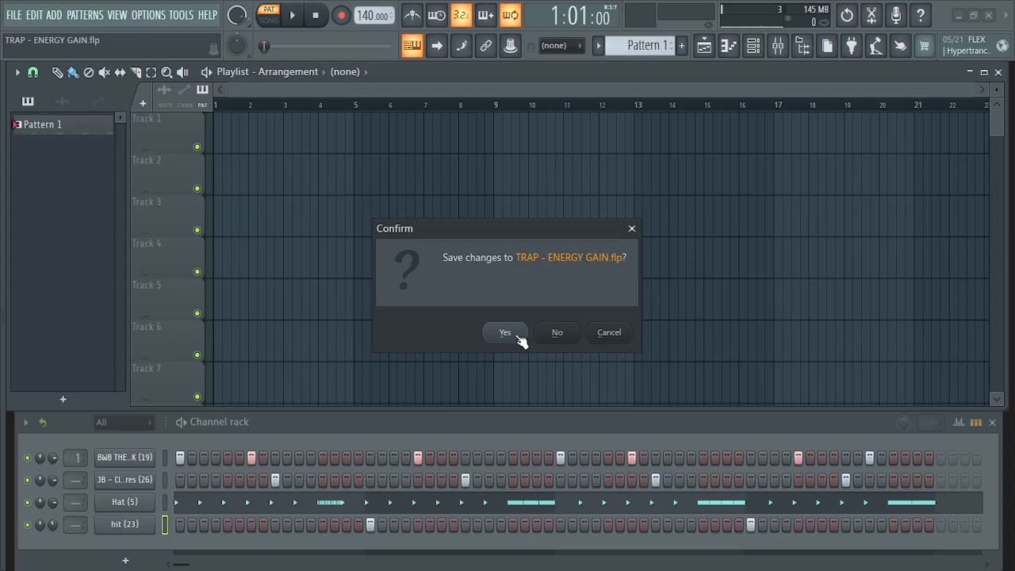
pyautogui.click(782, 204)
pyautogui.moveTo(512, 416)
pyautogui.mouseDown()
pyautogui.moveTo(497, 418)
pyautogui.moveTo(512, 422)
pyautogui.mouseUp()
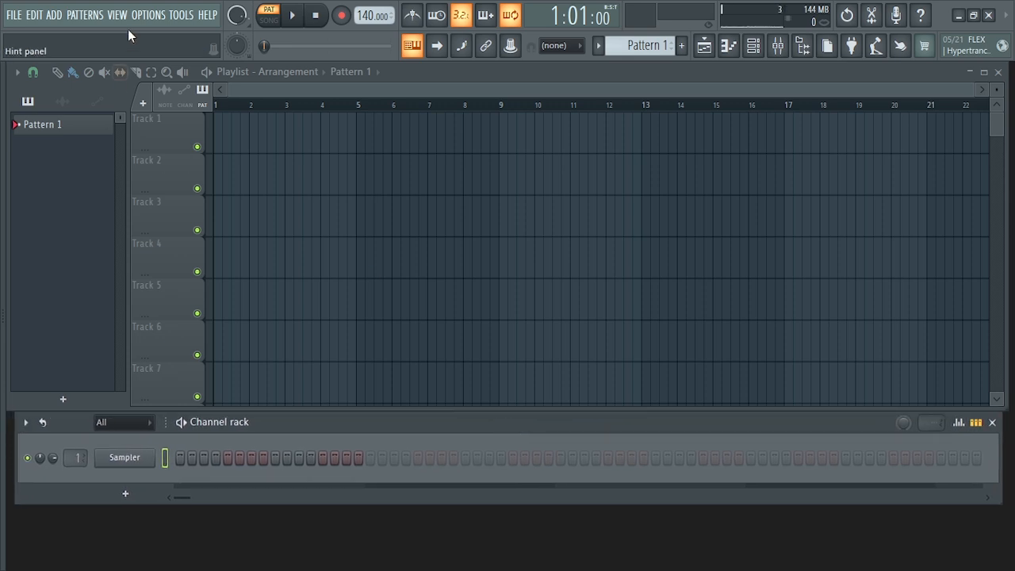
# Try out several theme presets, including Neptunian, and set the interface theme to (Default).
pyautogui.click(150, 15)
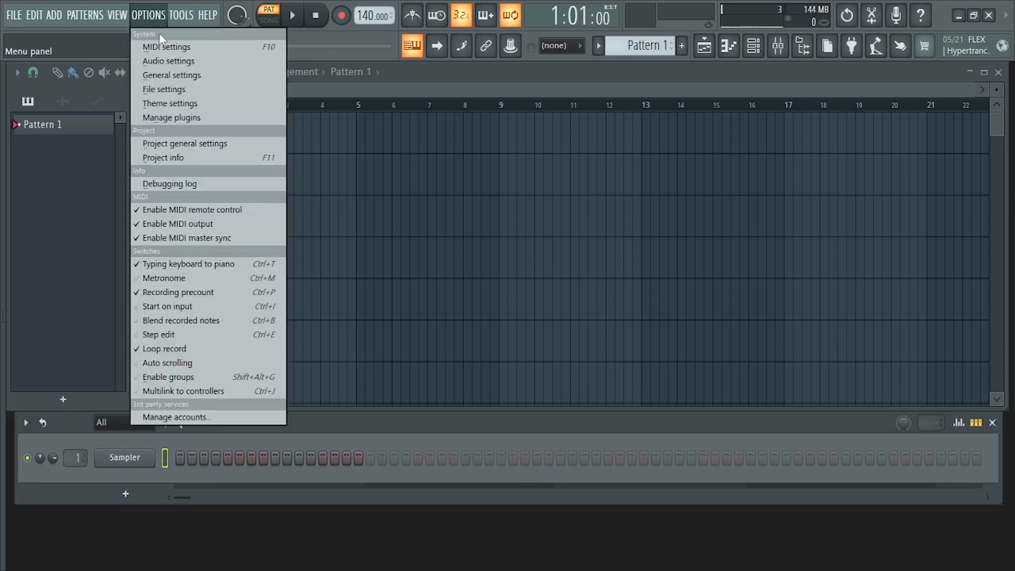
pyautogui.click(177, 102)
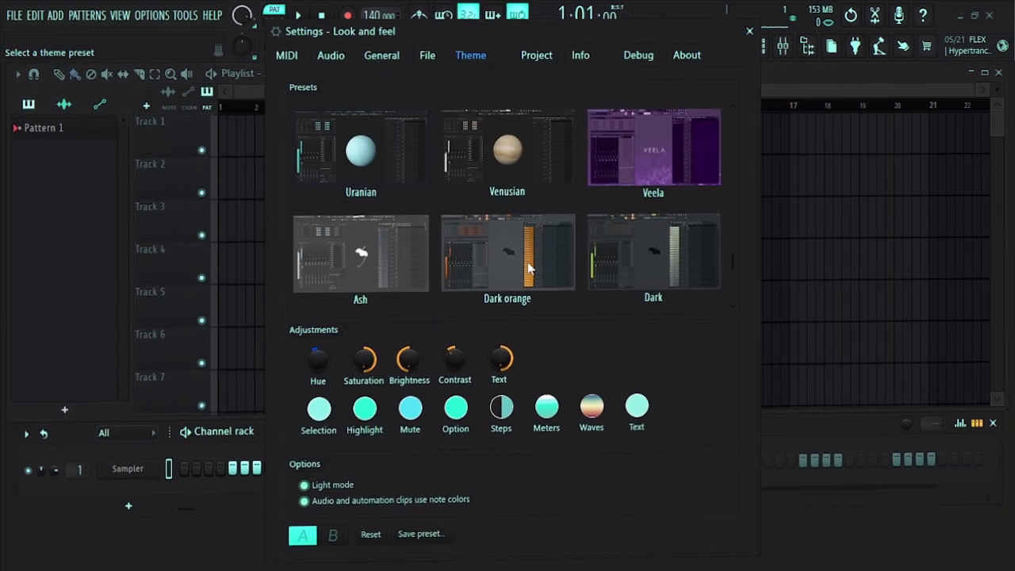
pyautogui.click(565, 253)
pyautogui.scroll(-4, 519, 199)
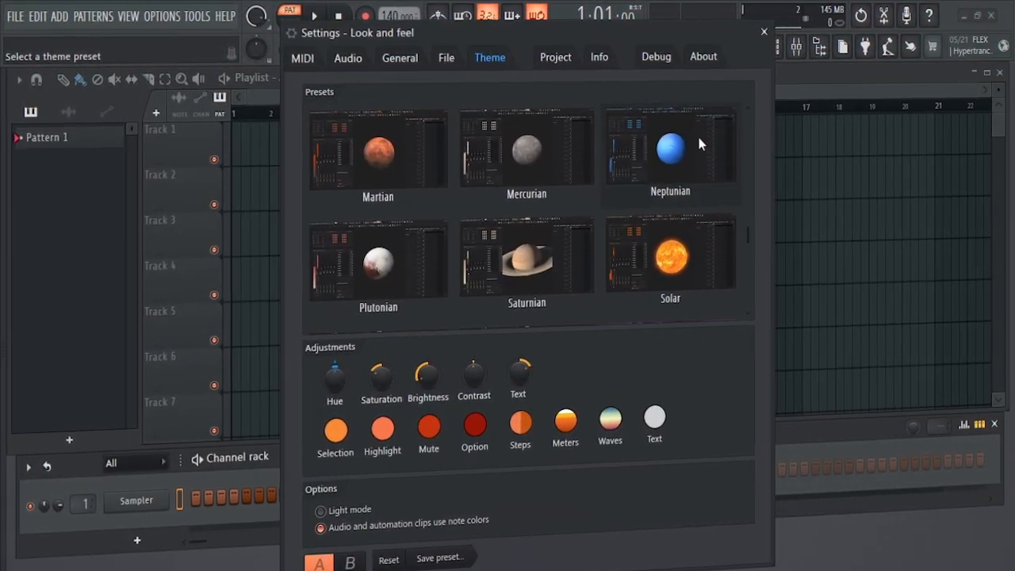
pyautogui.click(696, 140)
pyautogui.scroll(-3, 611, 207)
pyautogui.scroll(6, 565, 230)
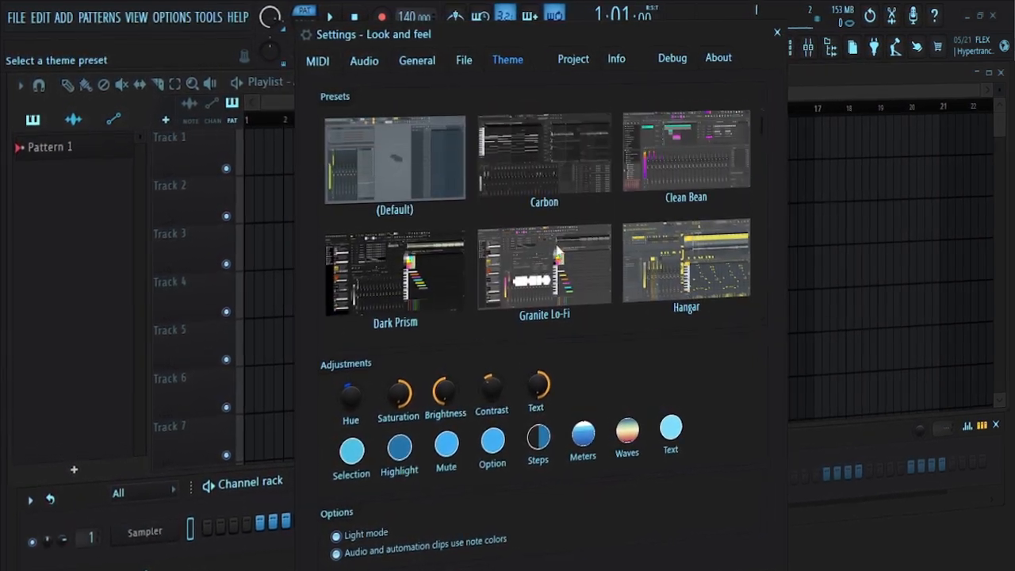
pyautogui.click(435, 173)
pyautogui.click(781, 33)
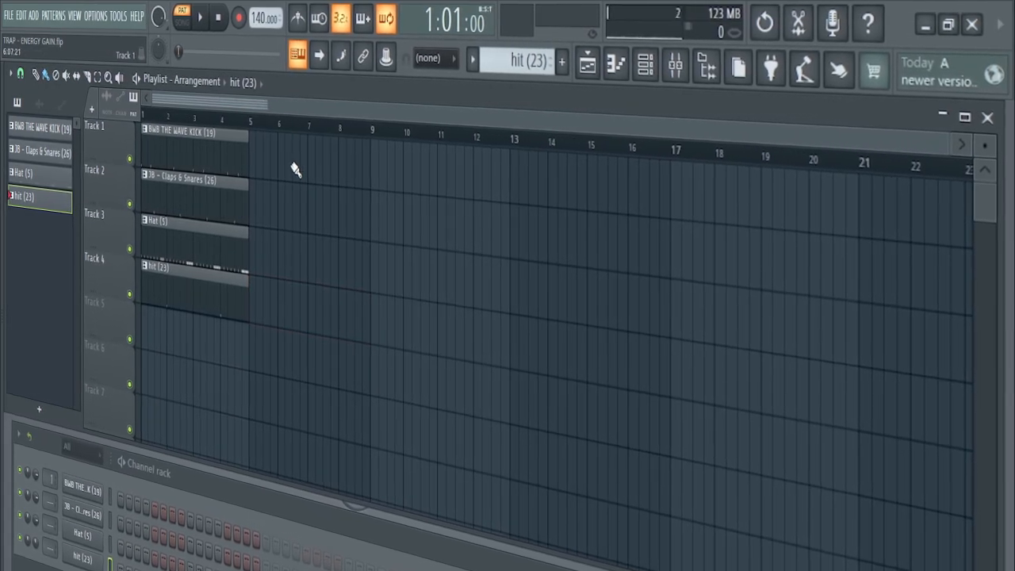
# Select the four pattern clips on Tracks 1 to 4 and duplicate them end to end up to bar 37.
pyautogui.moveTo(190, 317); pyautogui.dragTo(131, 318)
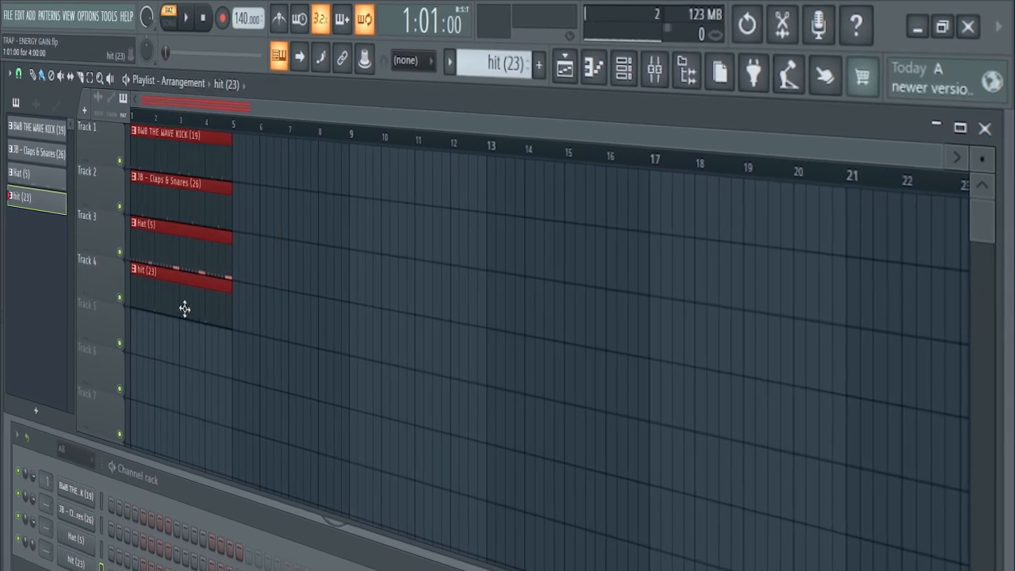
pyautogui.hotkey('ctrl', 'b')
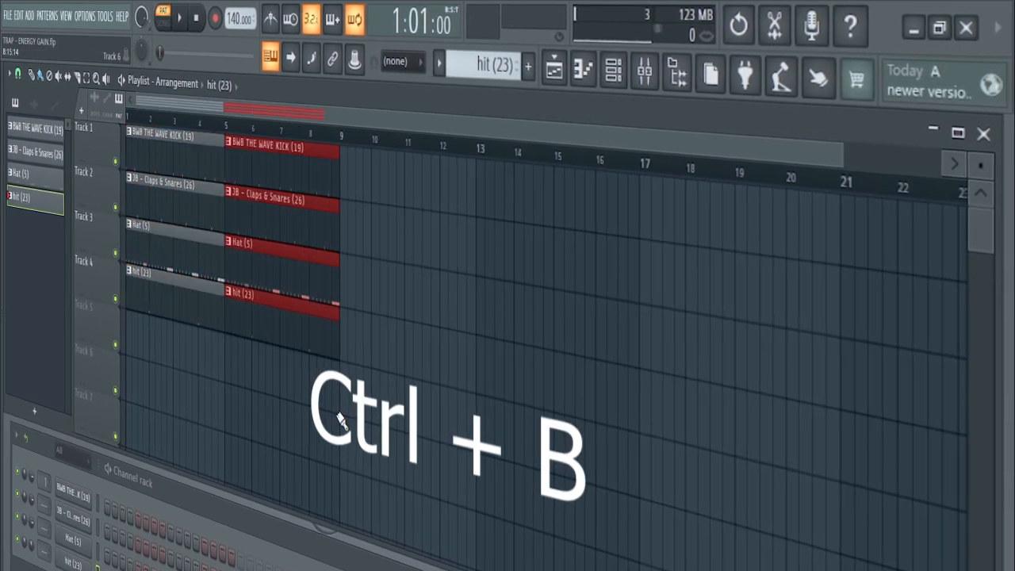
pyautogui.hotkey('ctrl', 'b')
pyautogui.hotkey('ctrl', 'b')
pyautogui.hotkey('ctrl', 'b')
pyautogui.hotkey('ctrl', 'b')
pyautogui.hotkey('ctrl', 'b')
pyautogui.hotkey('ctrl', 'b')
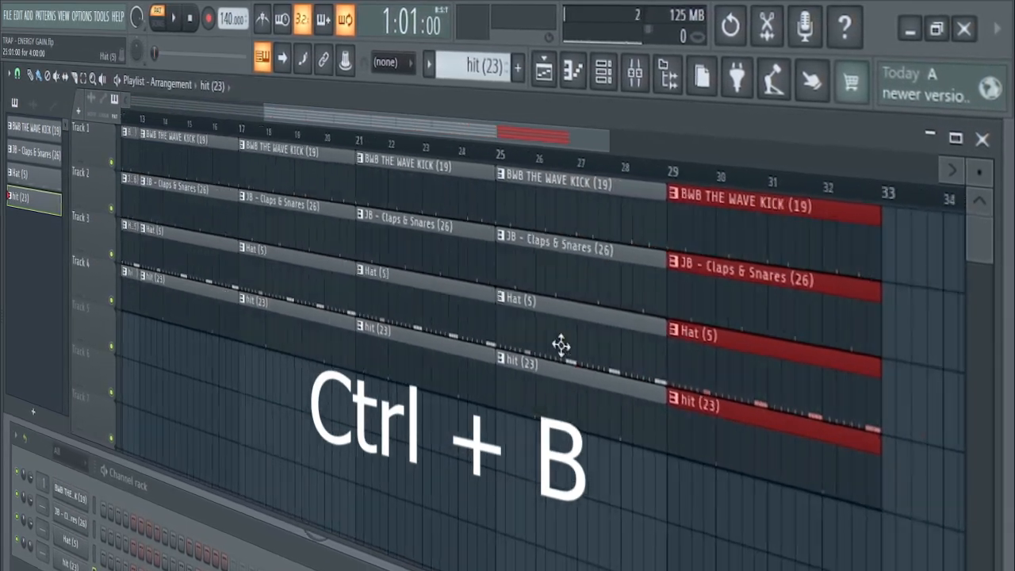
pyautogui.hotkey('ctrl', 'b')
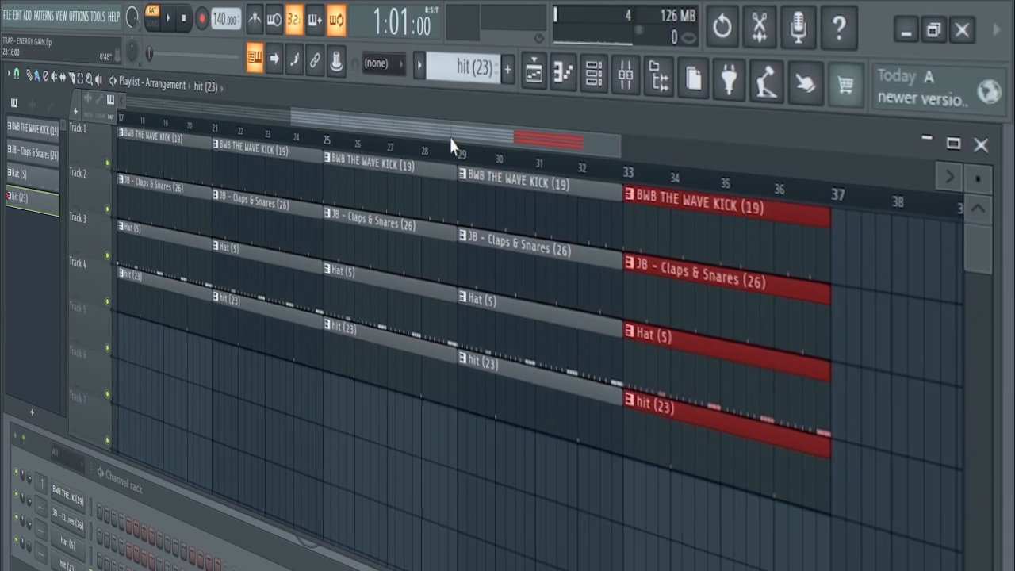
pyautogui.moveTo(451, 145); pyautogui.dragTo(290, 137)
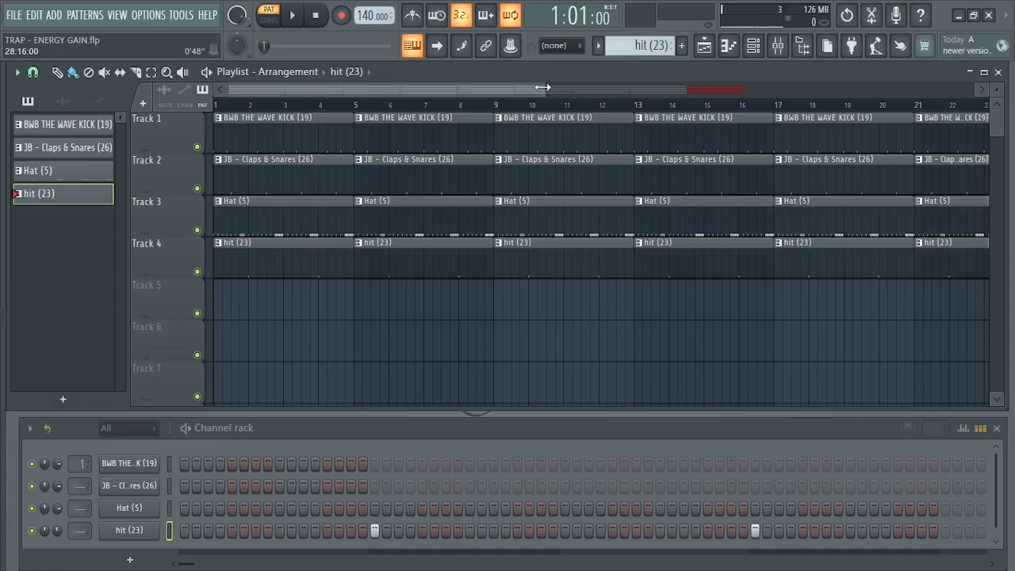
pyautogui.moveTo(543, 87); pyautogui.dragTo(871, 100)
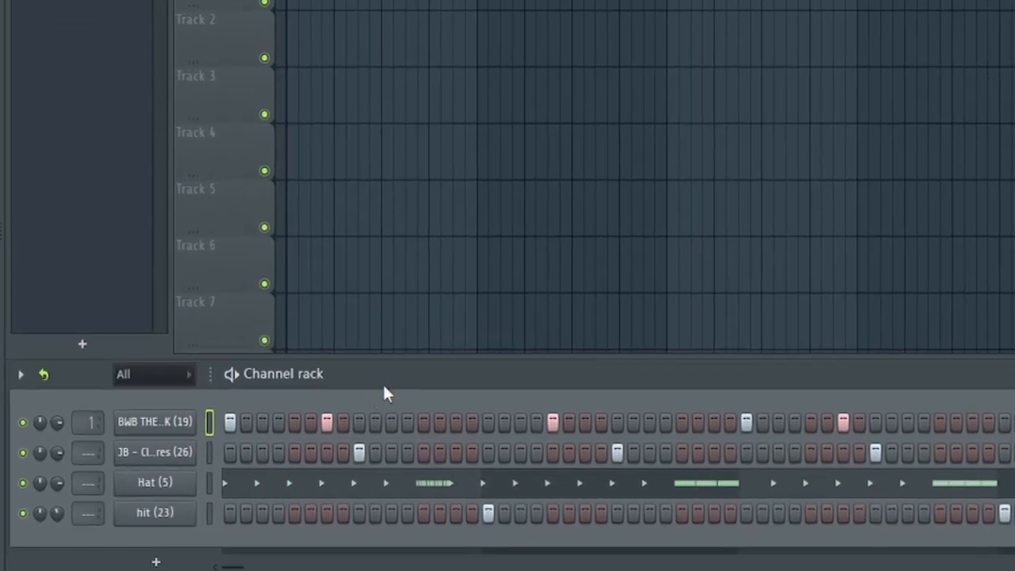
# Select all four channels in the channel rack, from the kick to the hit, and open the mixer.
pyautogui.moveTo(204, 429); pyautogui.dragTo(198, 524)
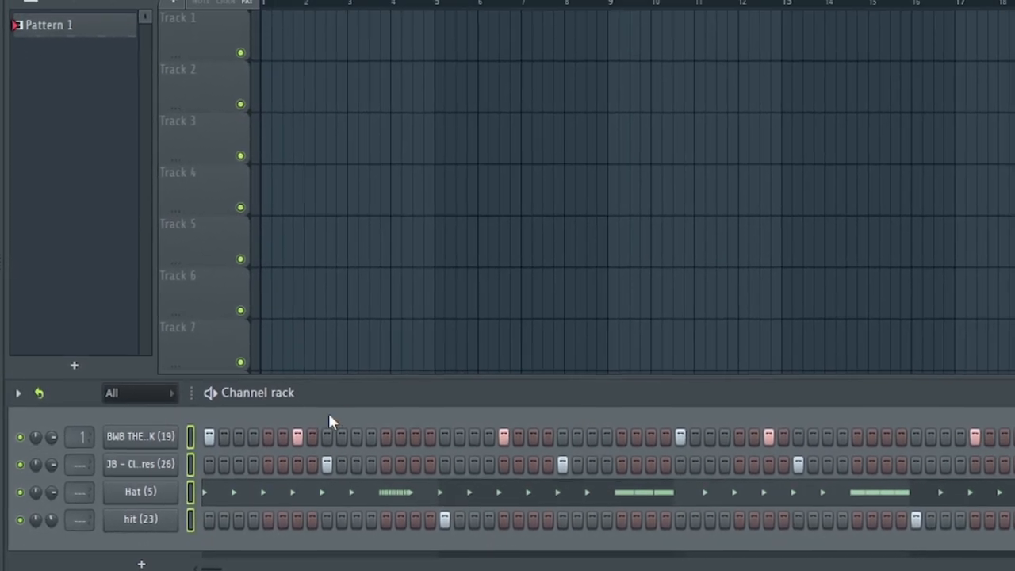
pyautogui.moveTo(328, 413); pyautogui.dragTo(330, 314)
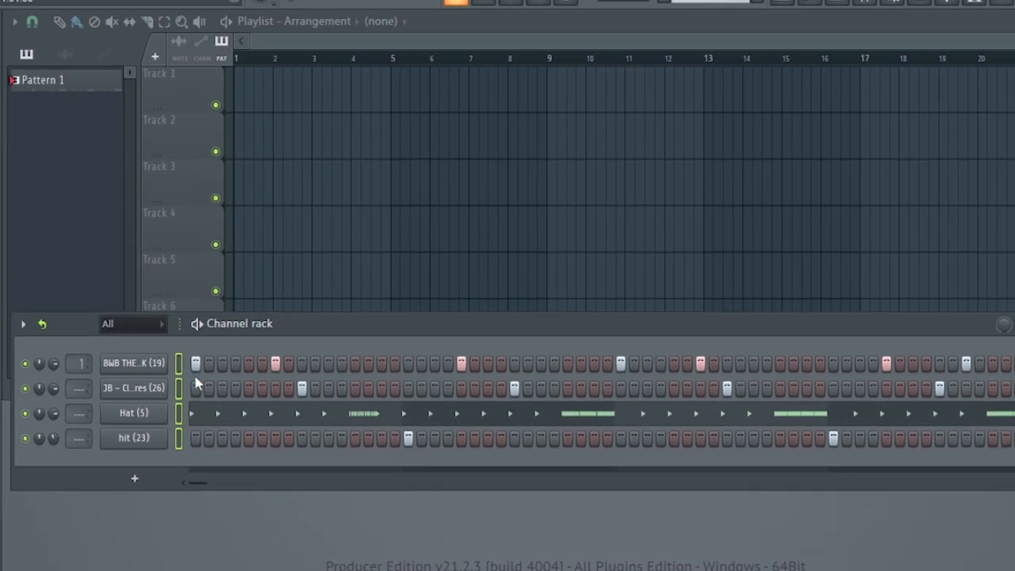
pyautogui.moveTo(189, 355); pyautogui.dragTo(189, 406)
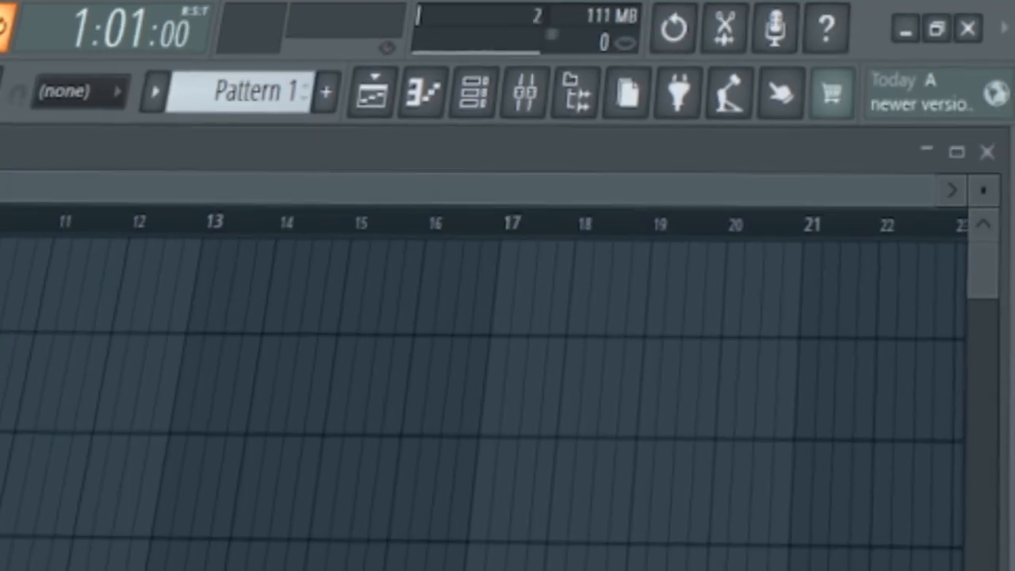
pyautogui.click(835, 16)
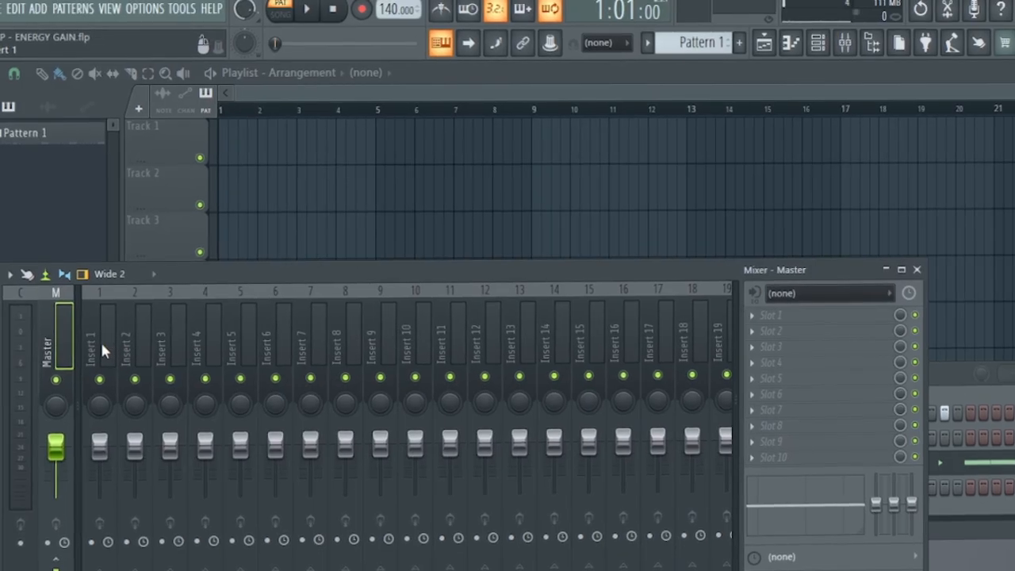
# Route the selected channels to consecutive mixer tracks starting from Insert 1.
pyautogui.click(101, 357)
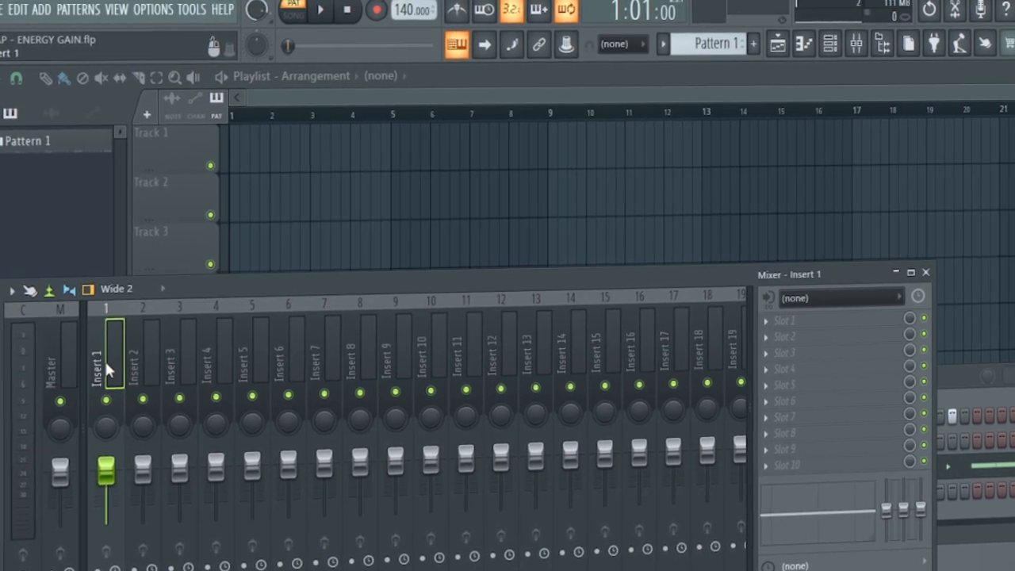
pyautogui.rightClick(109, 372)
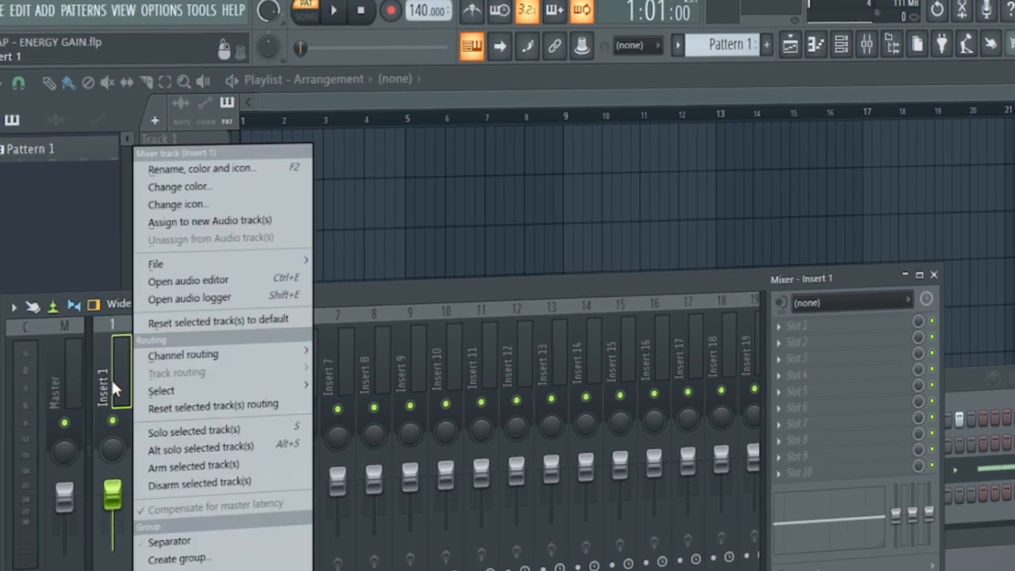
pyautogui.moveTo(204, 367)
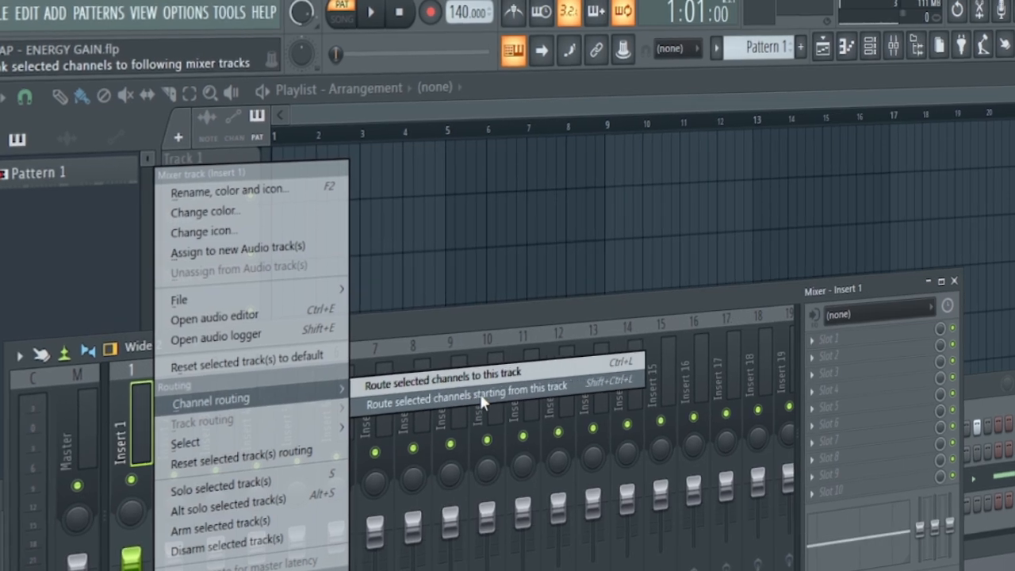
pyautogui.click(507, 405)
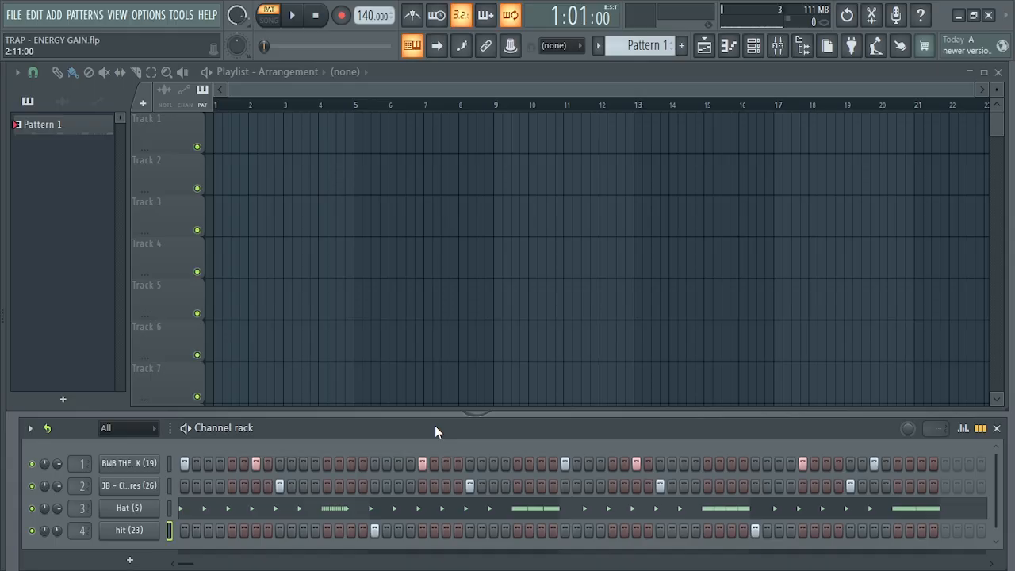
# Reveal the sample browser beside the playlist and search it for 808S.
pyautogui.moveTo(435, 425); pyautogui.dragTo(435, 412)
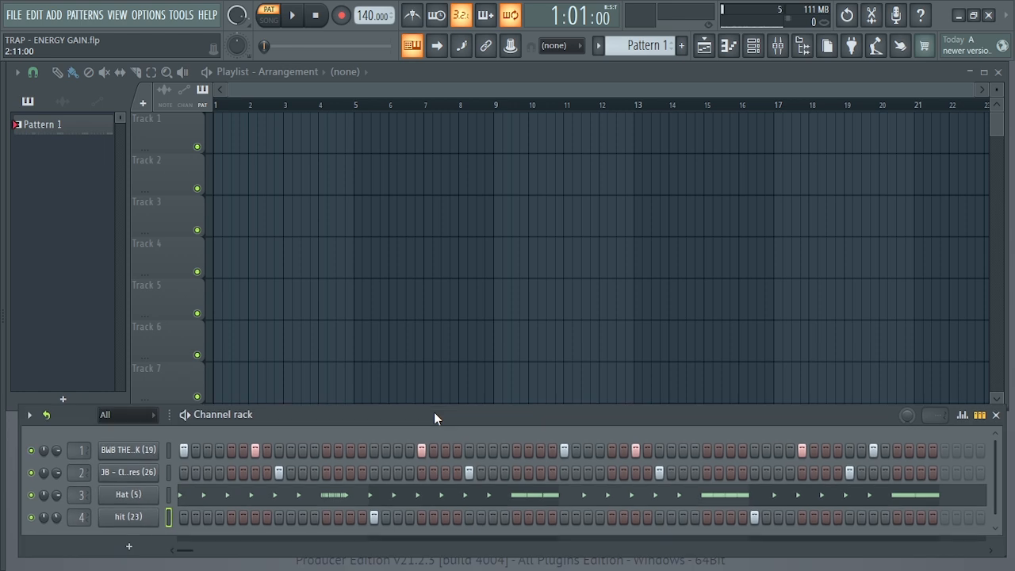
pyautogui.moveTo(4, 321); pyautogui.dragTo(108, 332)
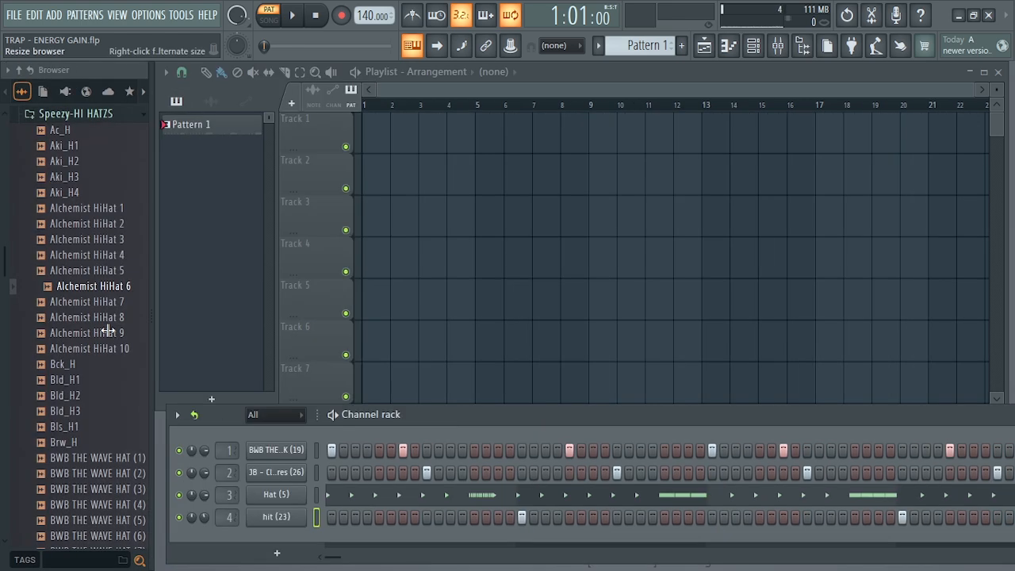
pyautogui.click(82, 555)
pyautogui.write('808')
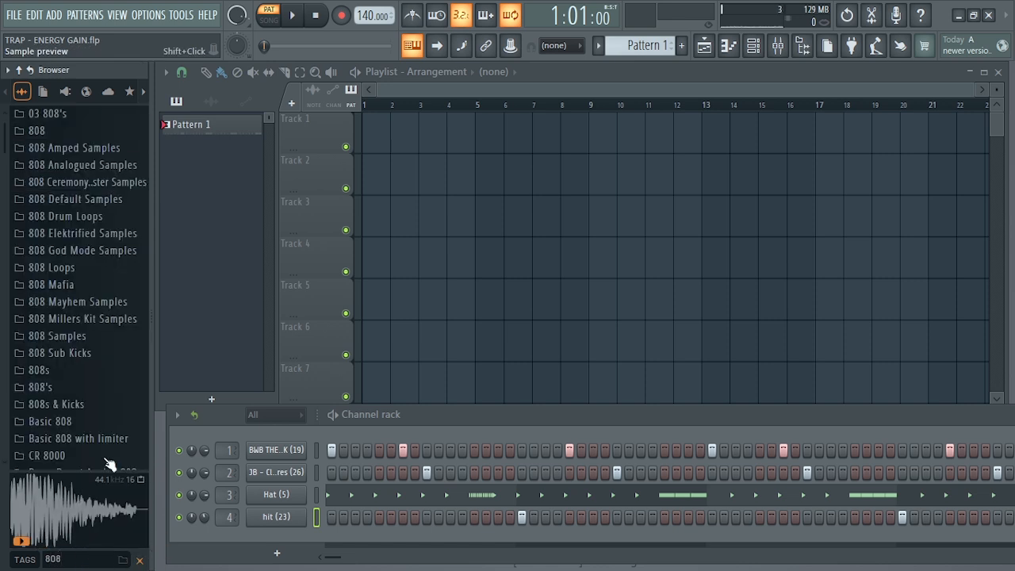
pyautogui.write('S')
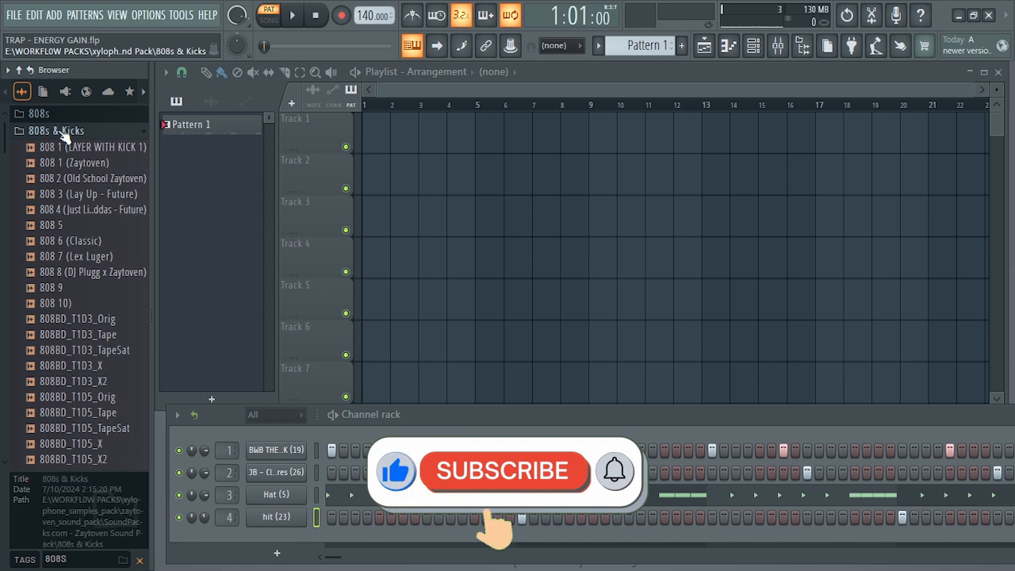
# Audition samples in the 808s folder and add JJCustom808s (13) to the channel rack as a new channel.
pyautogui.click(62, 133)
pyautogui.click(44, 115)
pyautogui.click(59, 163)
pyautogui.click(69, 240)
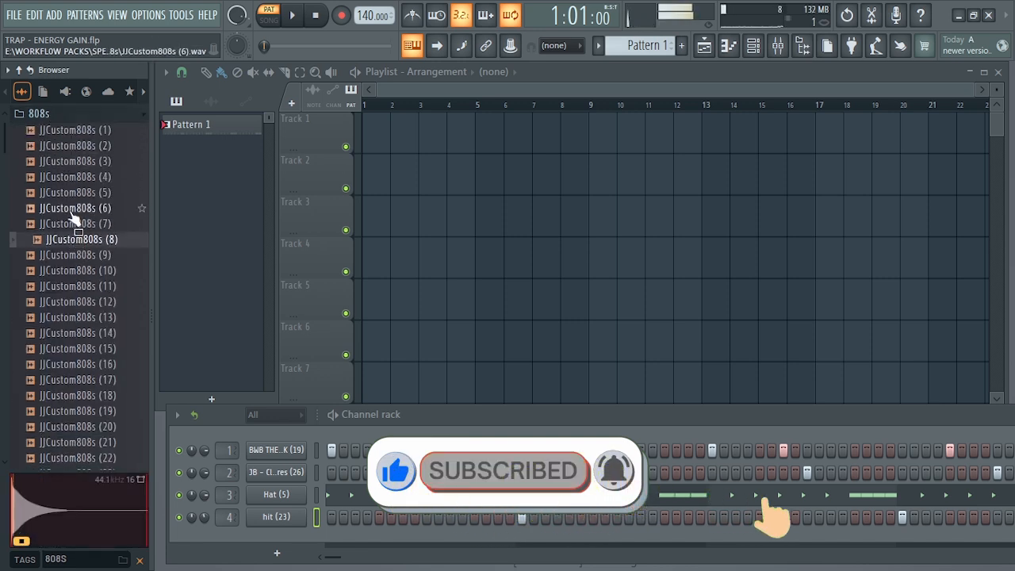
pyautogui.click(64, 192)
pyautogui.click(79, 303)
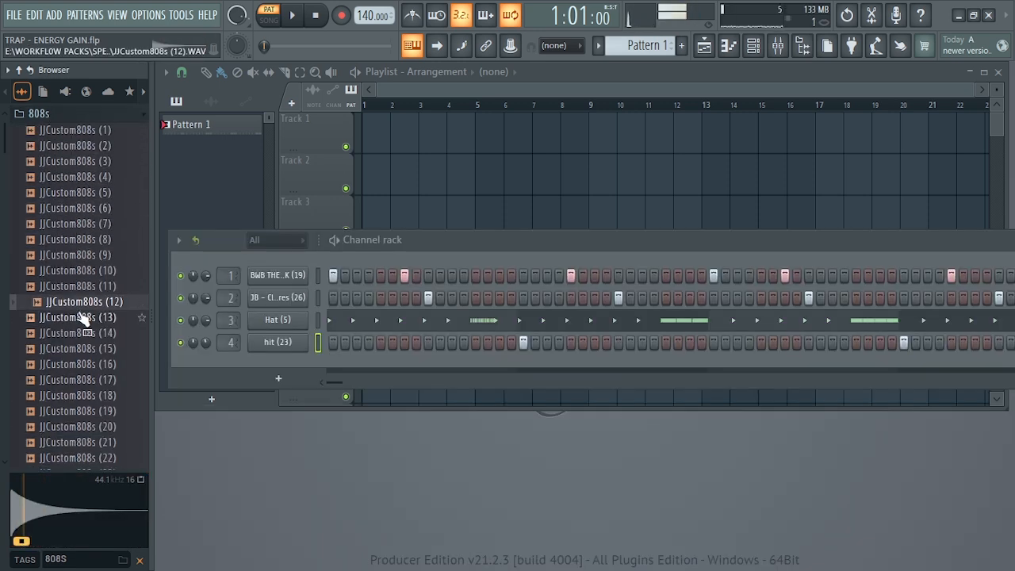
pyautogui.moveTo(308, 393); pyautogui.dragTo(278, 361)
# Copy the step pattern of the BWB THE WAVE KICK (19) channel to the JJCustom808s (13) channel.
pyautogui.rightClick(283, 276)
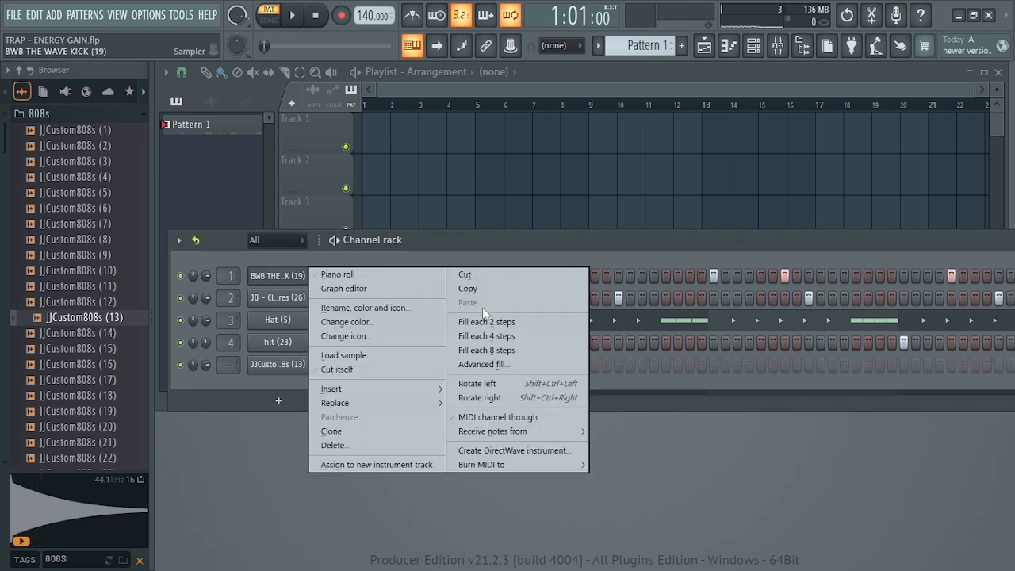
pyautogui.click(468, 290)
pyautogui.rightClick(290, 372)
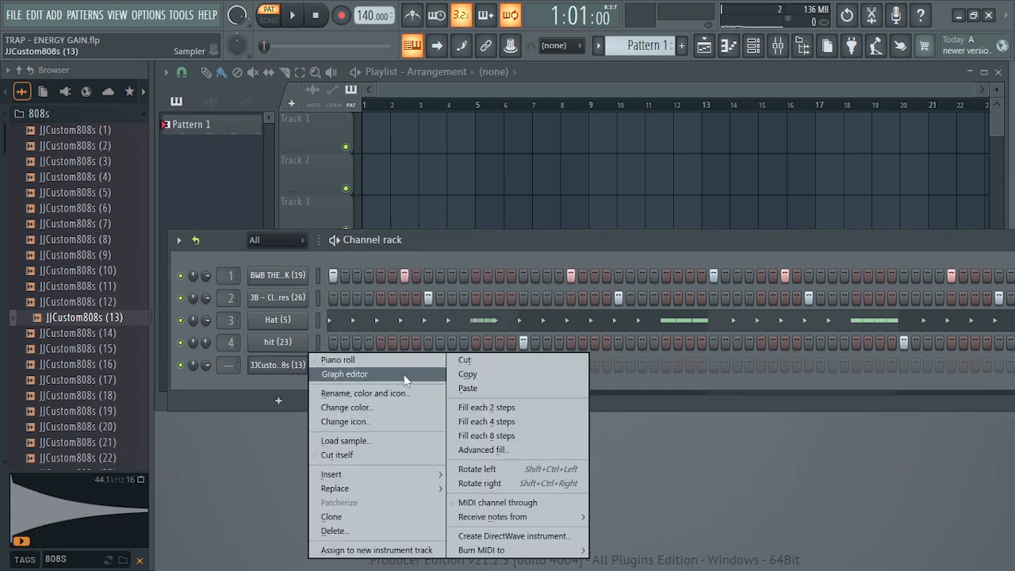
pyautogui.click(468, 389)
# Open the JJCustom808s (13) channel in the piano roll and play back the pattern.
pyautogui.rightClick(299, 365)
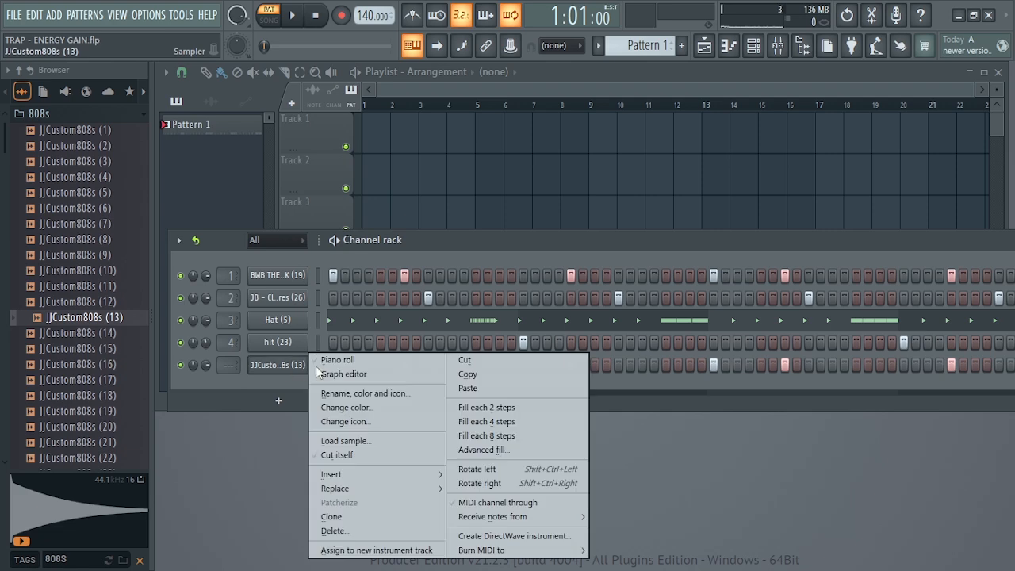
pyautogui.click(353, 364)
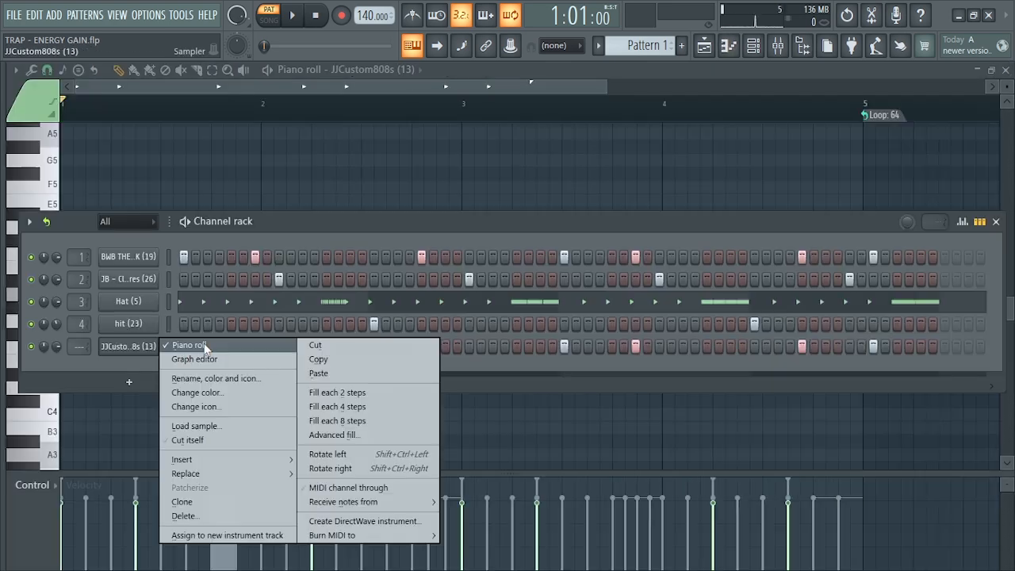
pyautogui.press('Escape')
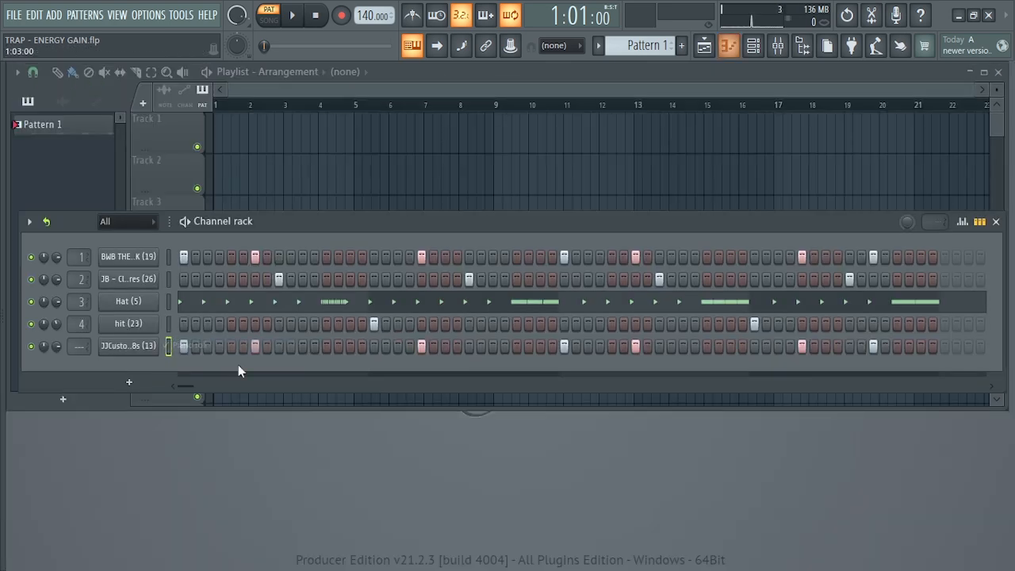
pyautogui.rightClick(136, 346)
pyautogui.click(190, 345)
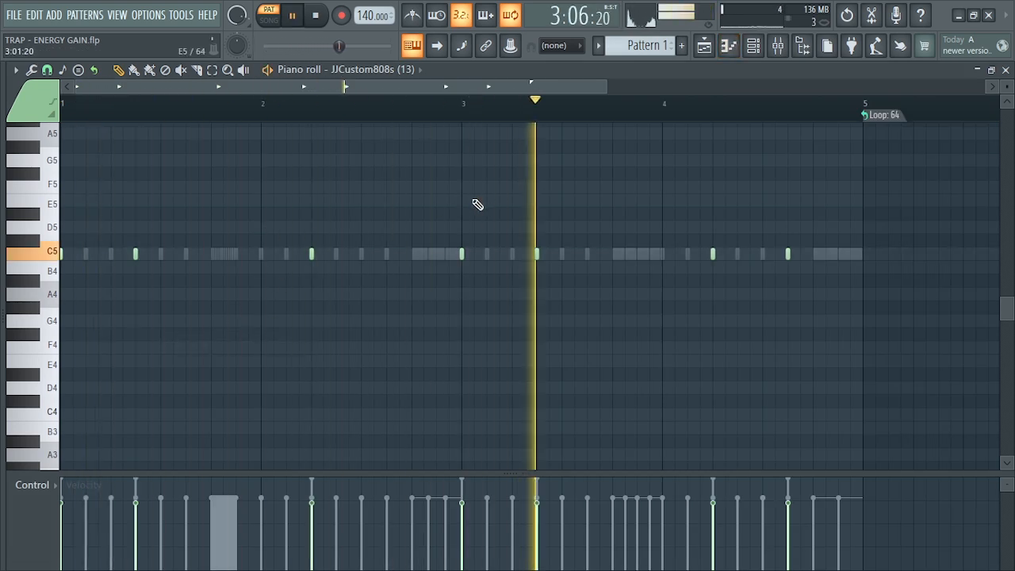
pyautogui.press('space')
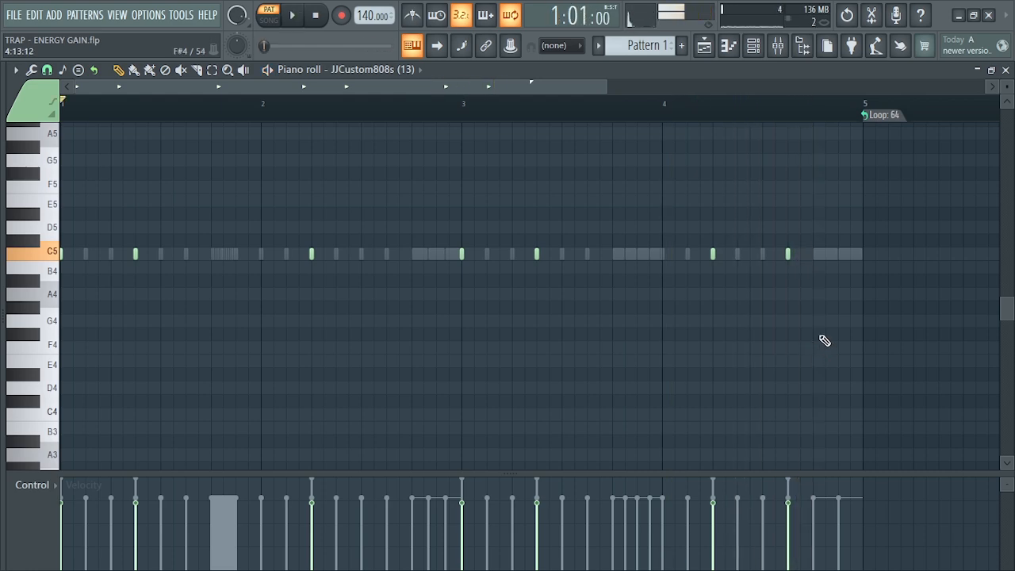
# Make the JJCustom808s (13) channel cut itself in its channel settings, then close them.
pyautogui.press('F6')
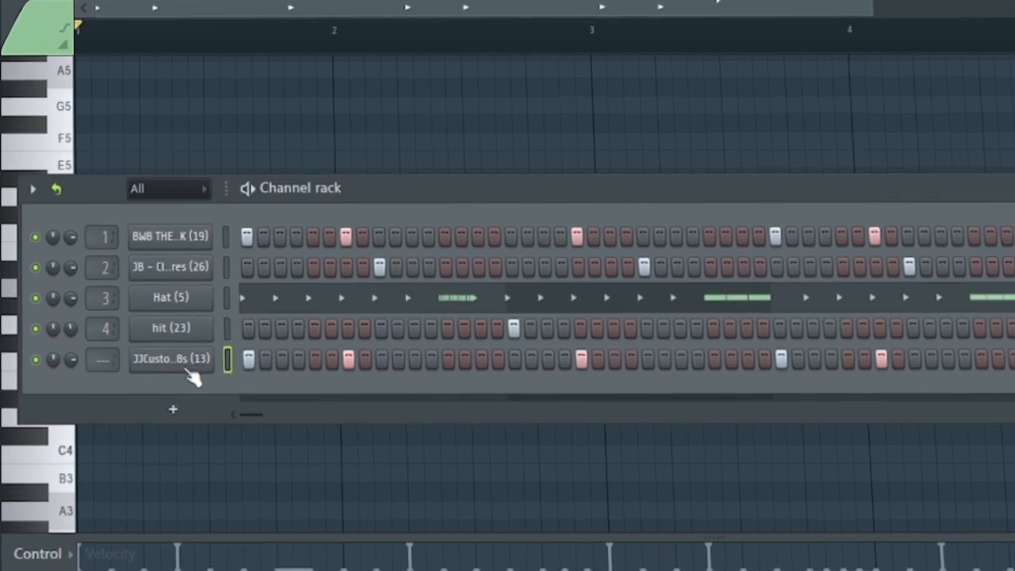
pyautogui.click(184, 361)
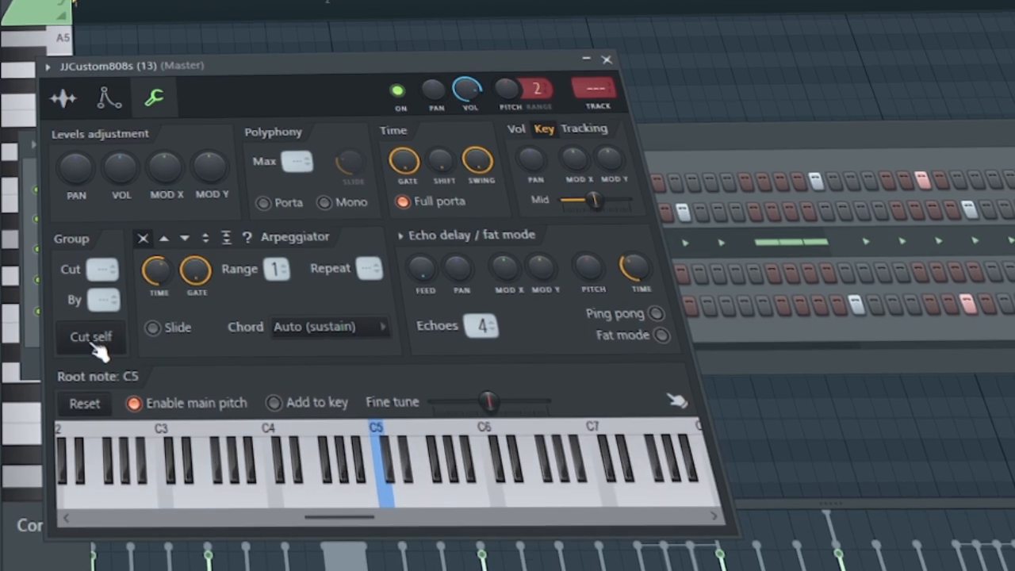
pyautogui.click(95, 342)
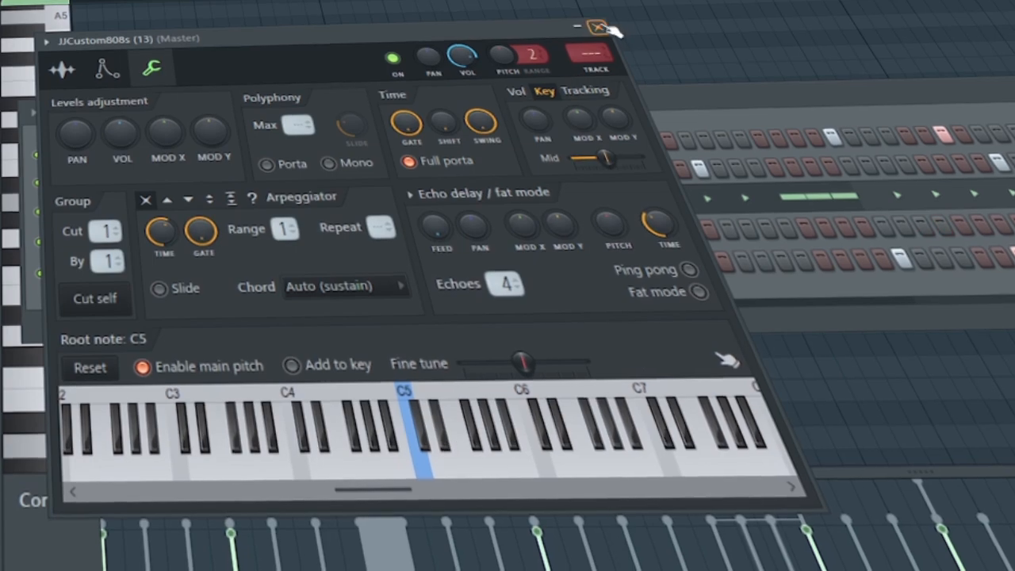
pyautogui.click(597, 27)
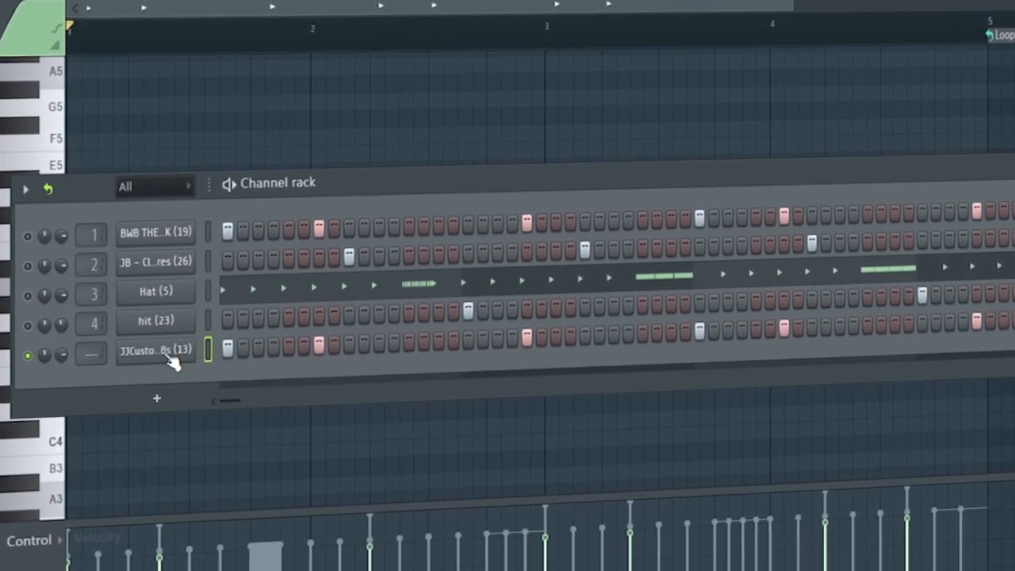
# Shape the 808 channel's volume envelope with attack, decay, sustain and release at minimum and hold at maximum.
pyautogui.click(173, 357)
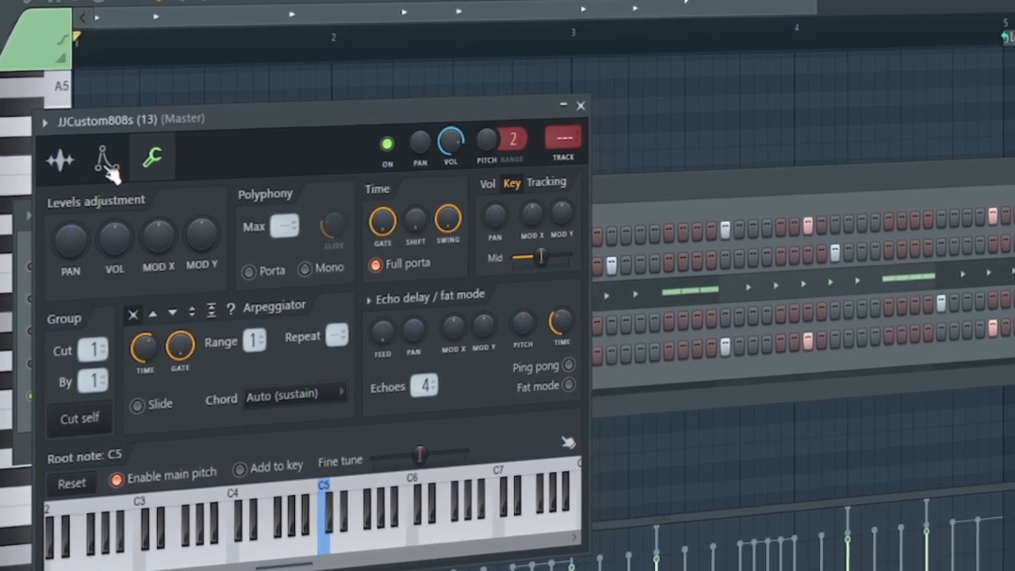
pyautogui.click(106, 163)
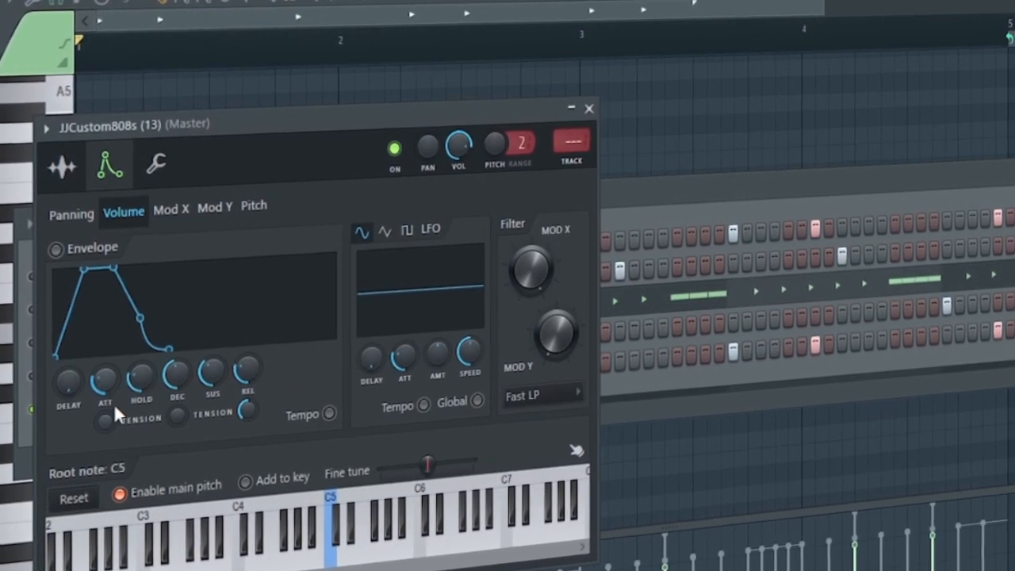
pyautogui.moveTo(107, 389); pyautogui.dragTo(107, 420)
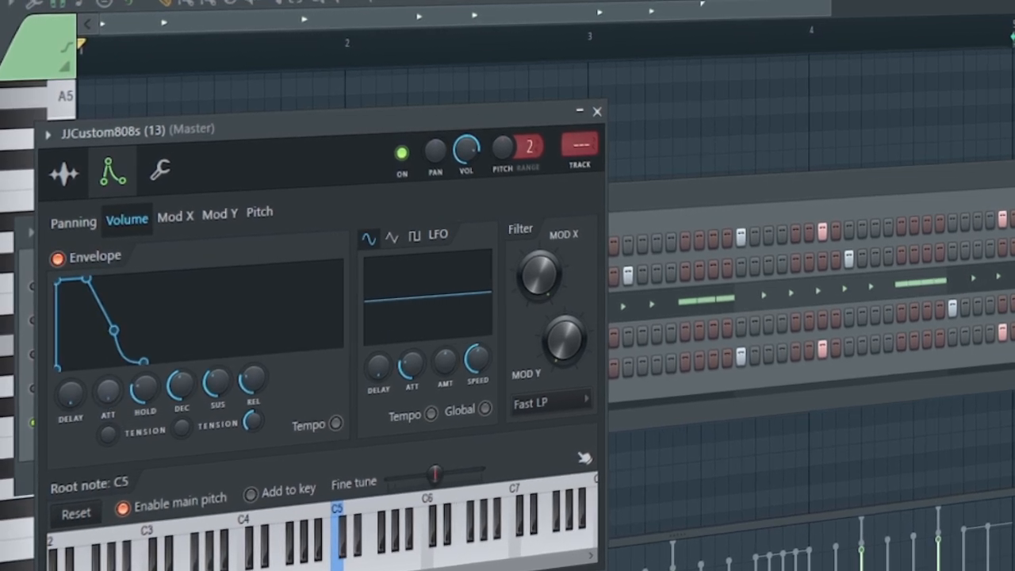
pyautogui.moveTo(186, 390); pyautogui.dragTo(185, 424)
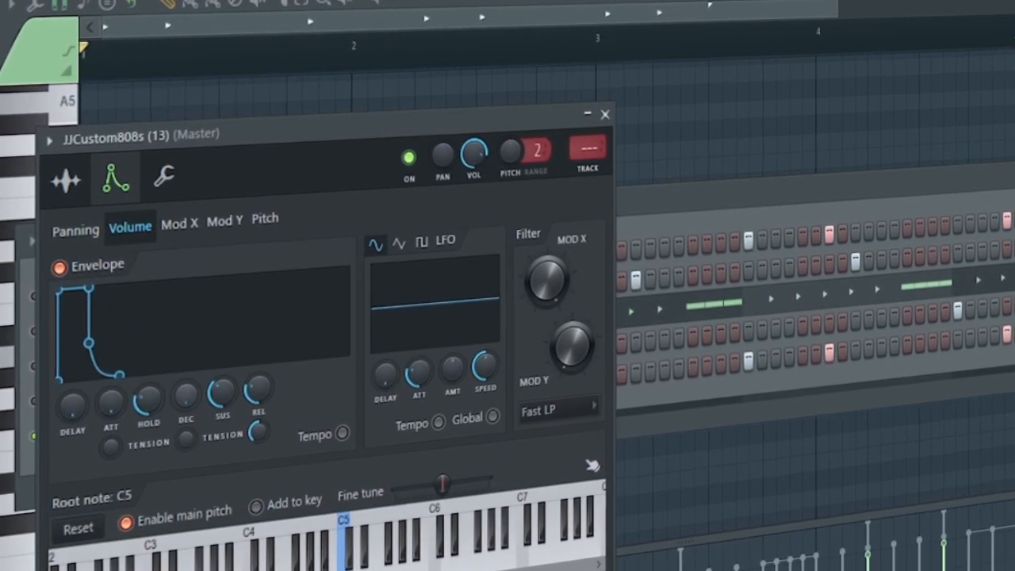
pyautogui.moveTo(225, 390); pyautogui.dragTo(225, 425)
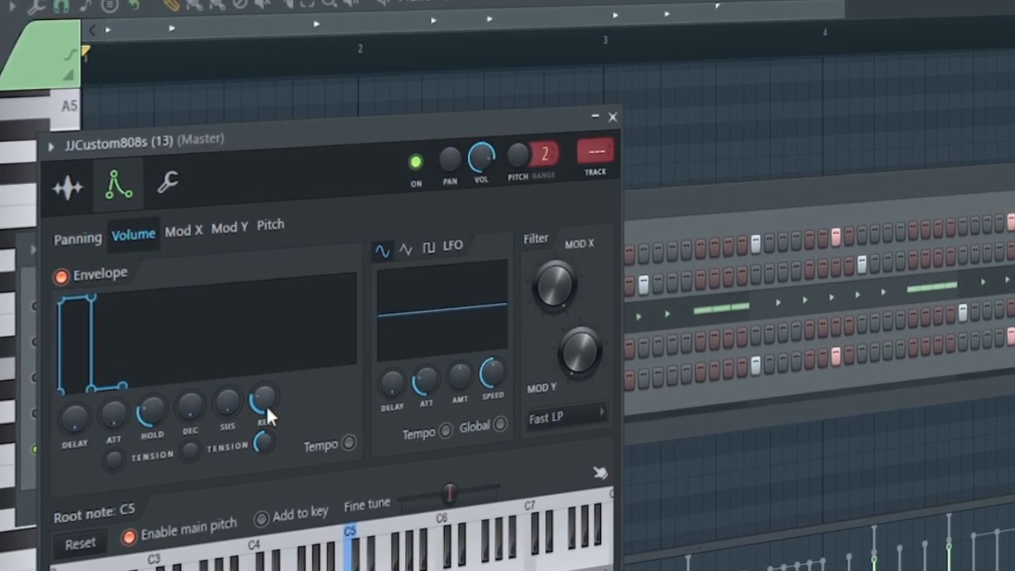
pyautogui.moveTo(267, 397); pyautogui.dragTo(267, 430)
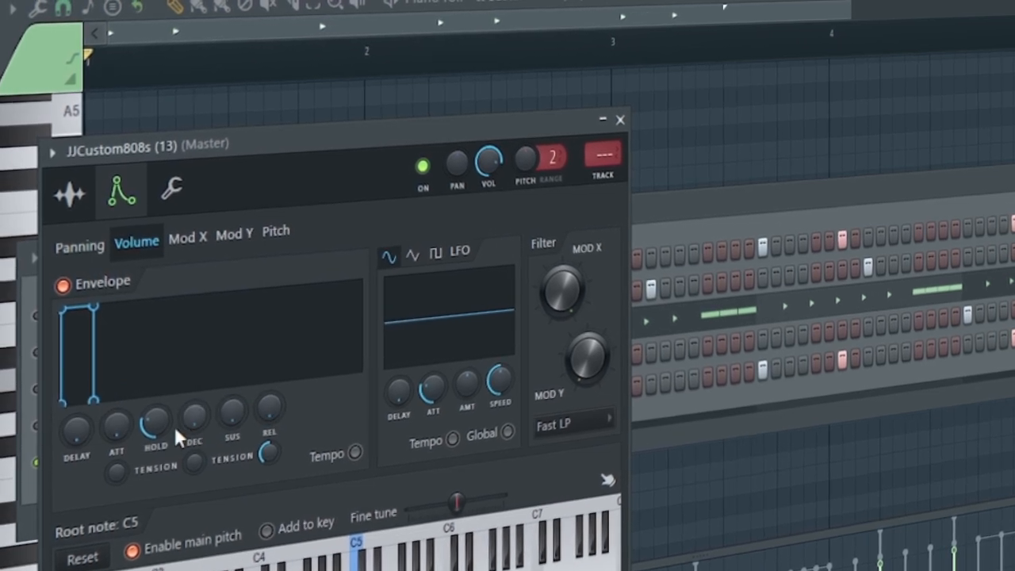
pyautogui.moveTo(150, 425); pyautogui.dragTo(150, 383)
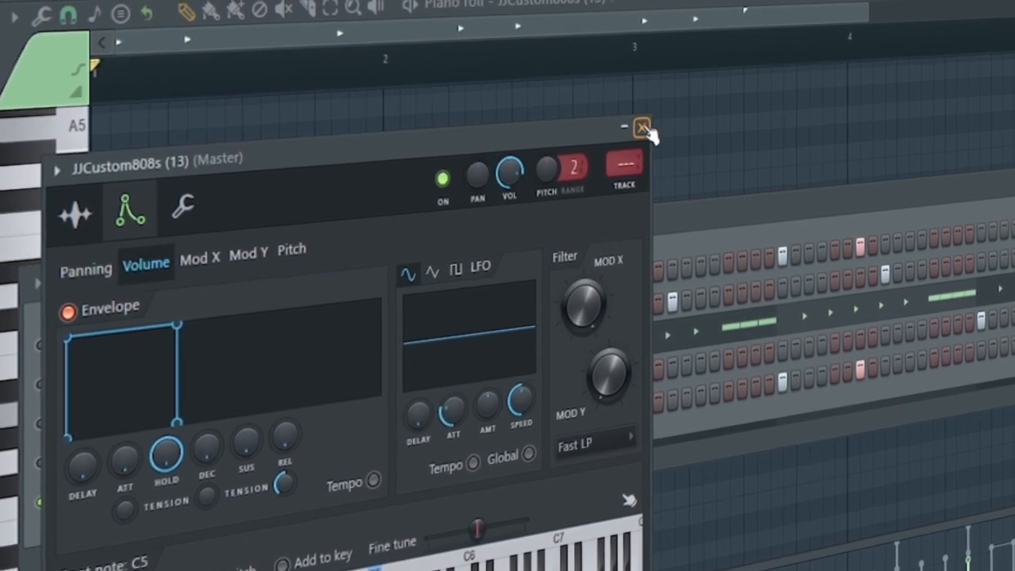
pyautogui.click(643, 128)
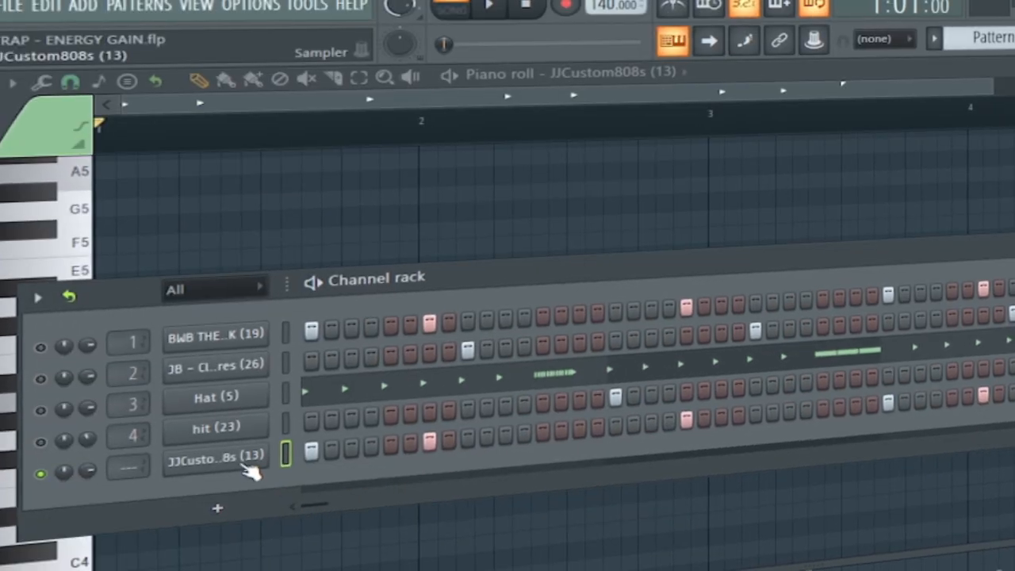
# Bring up the piano roll of the JJCustom808s (13) channel to work on its C5 notes.
pyautogui.rightClick(243, 466)
pyautogui.click(334, 448)
pyautogui.rightClick(232, 460)
pyautogui.click(326, 446)
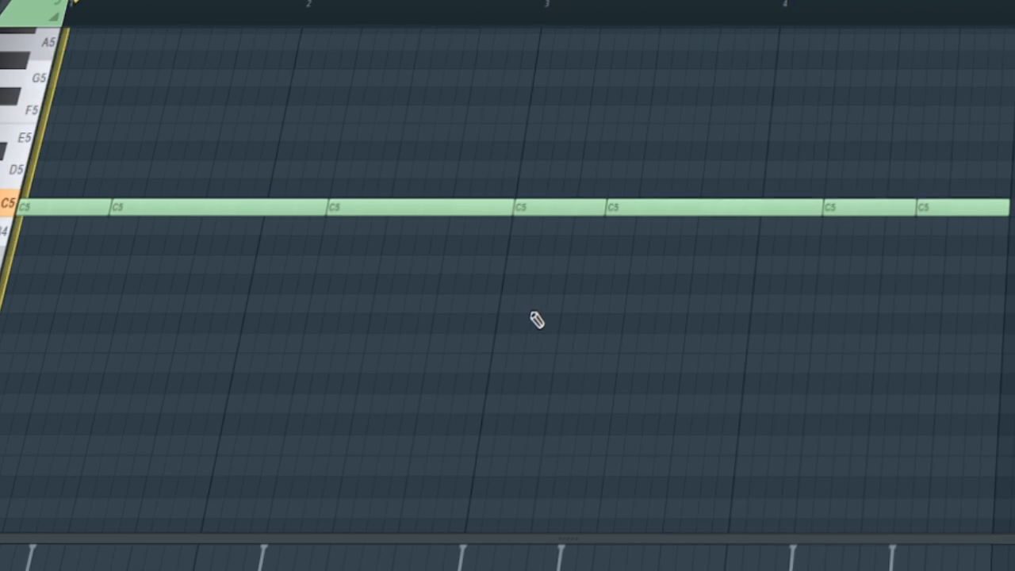
# Play back the pattern to hear the end-to-end 808 notes together with the drums.
pyautogui.press('space')
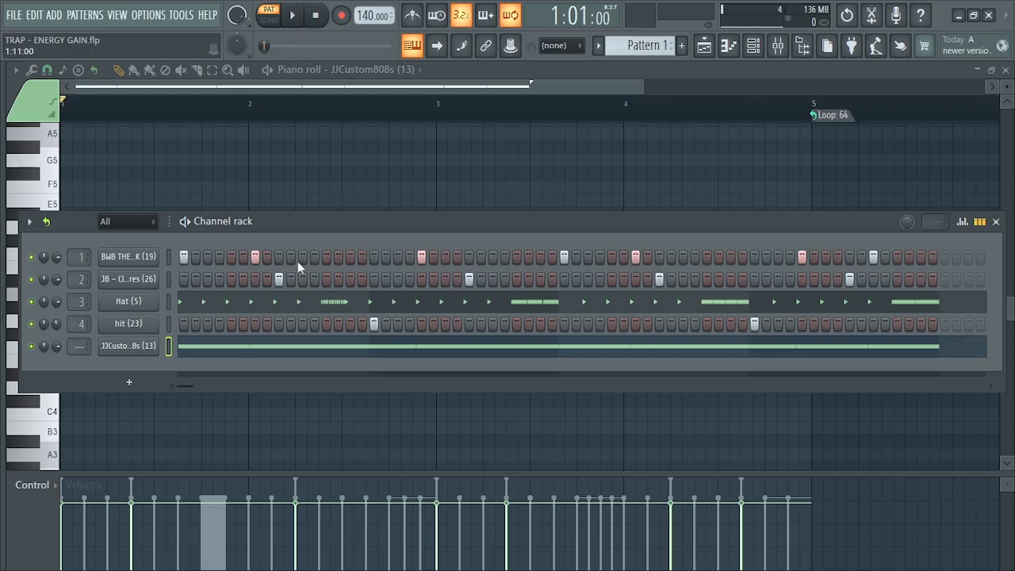
pyautogui.press('space')
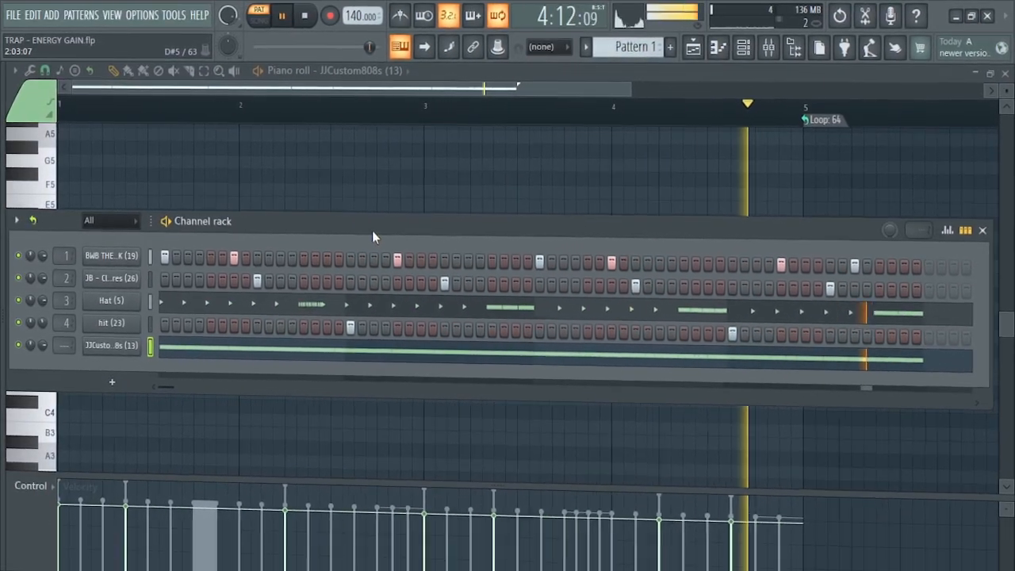
pyautogui.press('space')
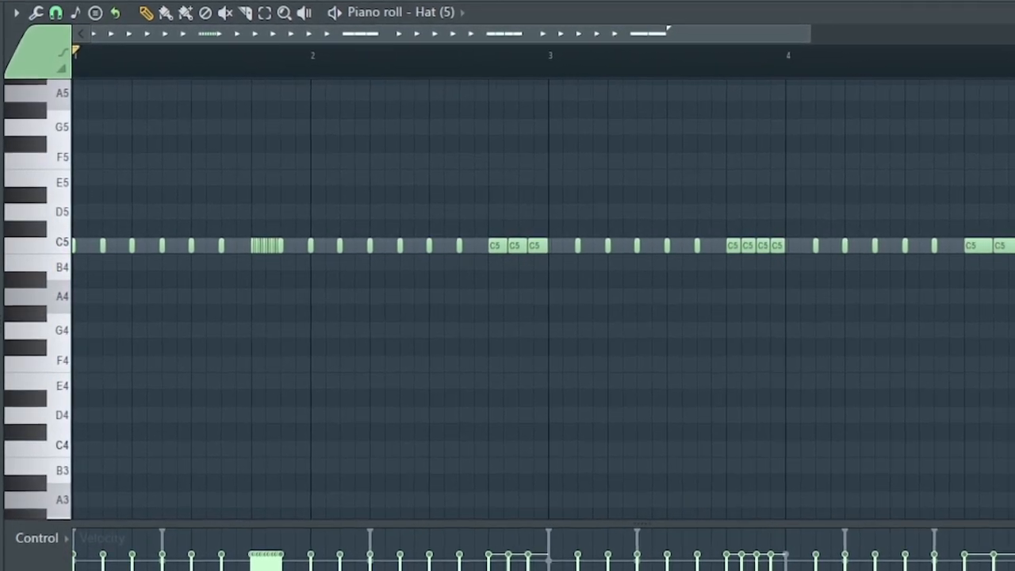
# Show the channel rack and solo the Hat (5) channel.
pyautogui.press('F6')
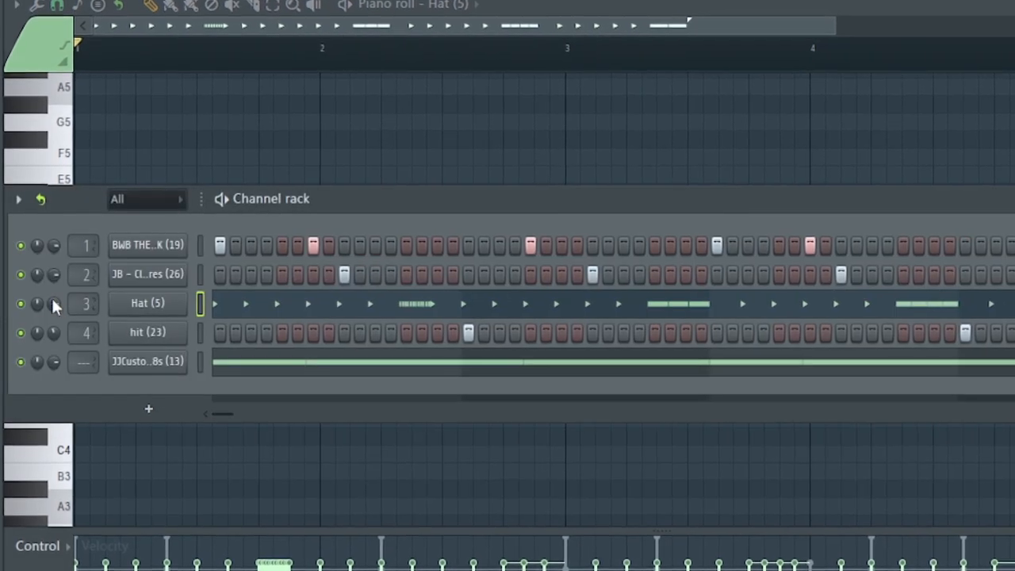
pyautogui.rightClick(25, 304)
pyautogui.press('Escape')
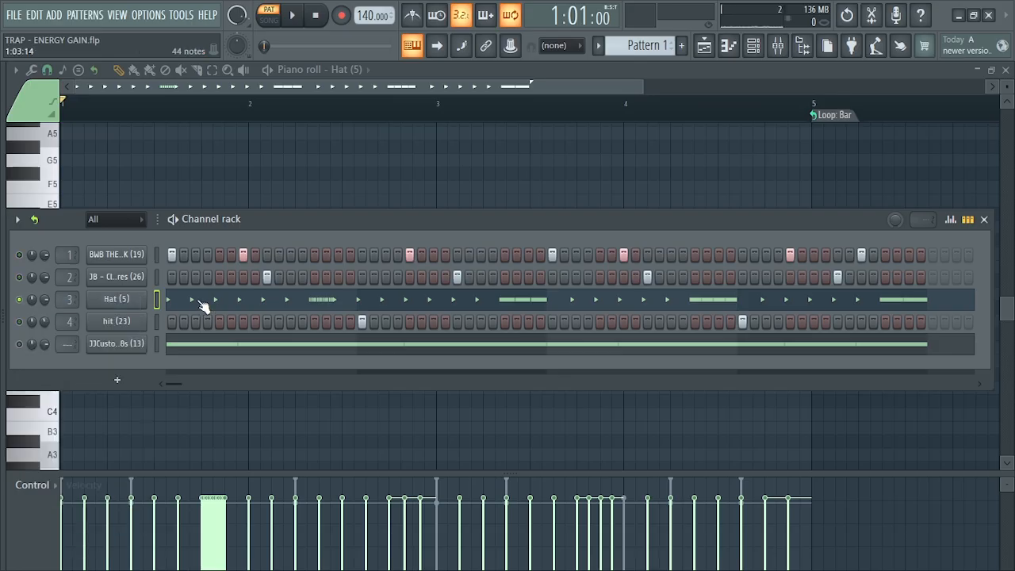
# Bring up the Hat (5) channel's notes in the piano roll, stop playback, and resize the velocity lane beneath the notes.
pyautogui.click(227, 302)
pyautogui.click(227, 303)
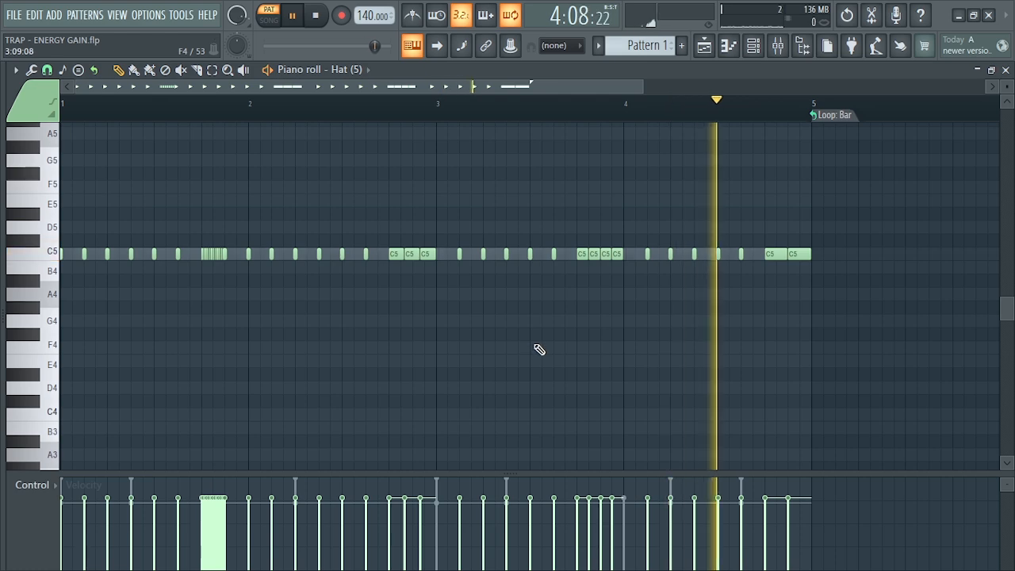
pyautogui.press('space')
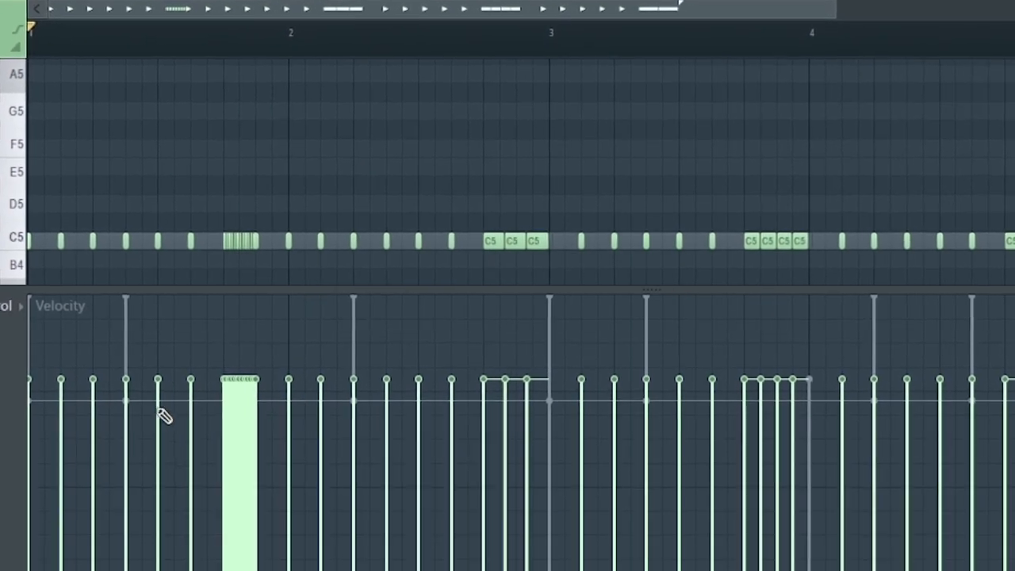
pyautogui.moveTo(530, 289); pyautogui.dragTo(532, 361)
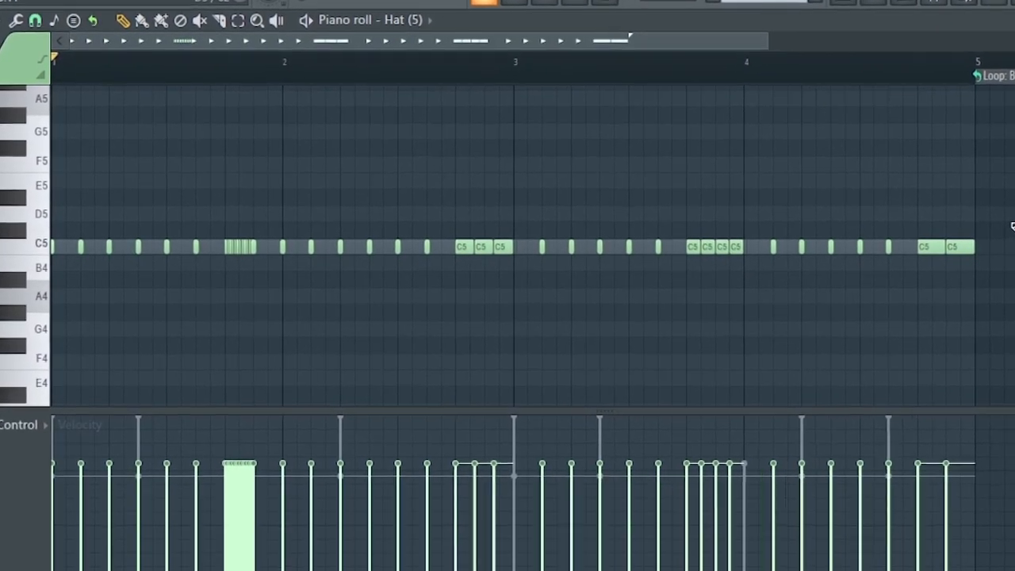
# Select all the Hat (5) notes and open the piano roll randomizer with its Pattern section disabled.
pyautogui.moveTo(998, 211); pyautogui.dragTo(40, 252)
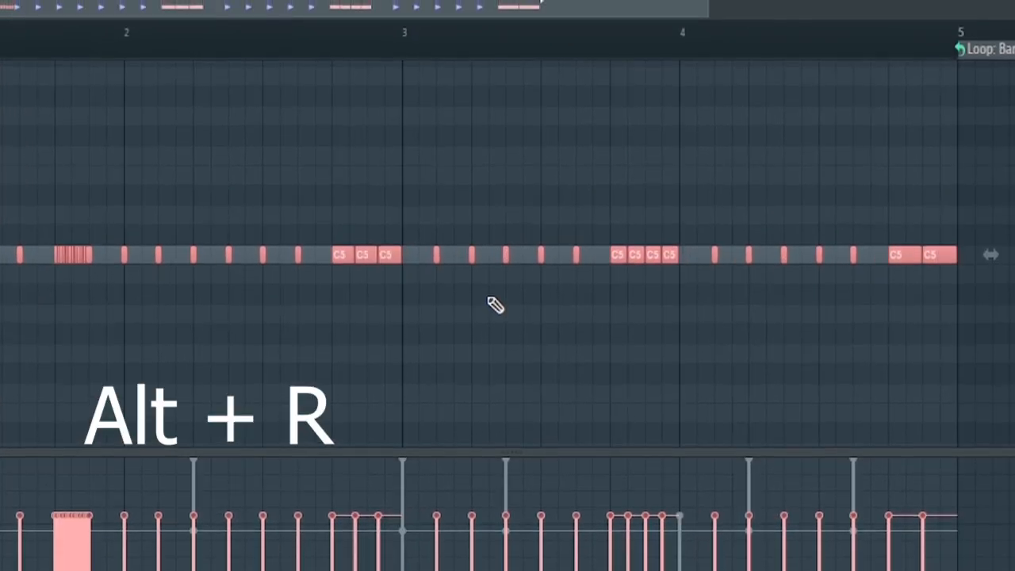
pyautogui.hotkey('alt', 'r')
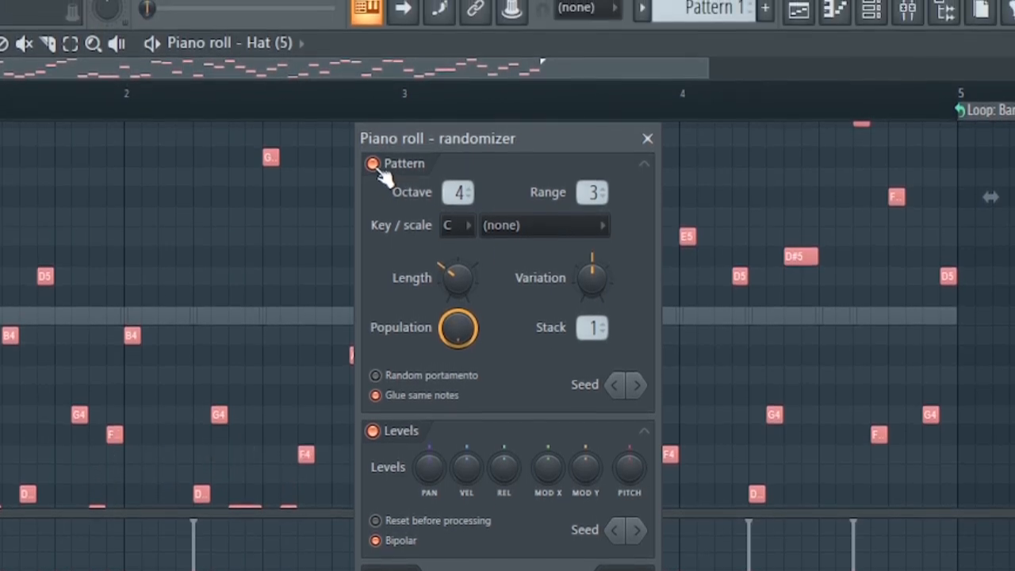
pyautogui.click(373, 159)
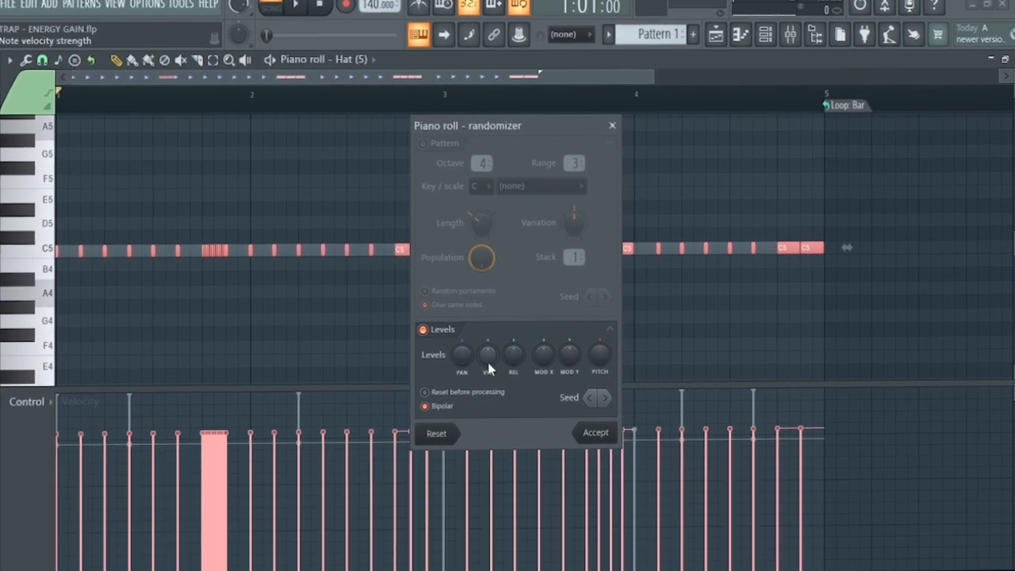
# Randomize the selected hat notes' velocity, trying different amounts in both directions during playback.
pyautogui.moveTo(485, 364); pyautogui.dragTo(496, 324)
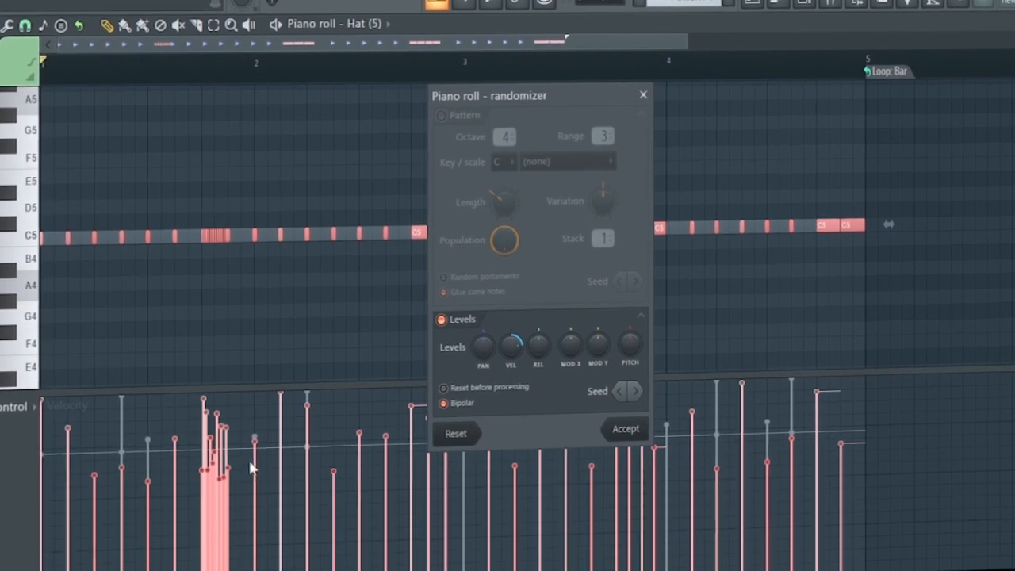
pyautogui.moveTo(521, 344); pyautogui.dragTo(521, 325)
pyautogui.press('space')
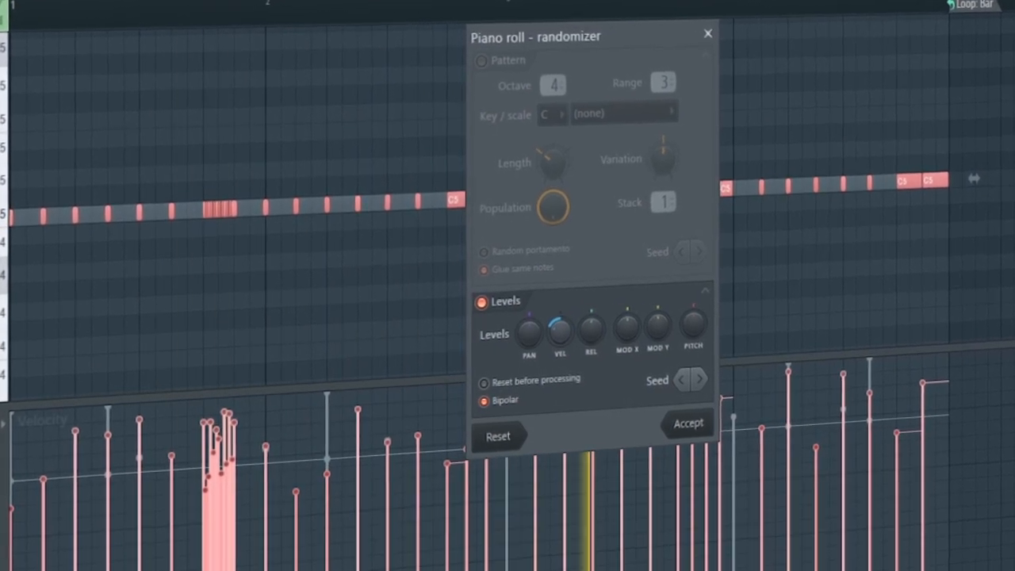
pyautogui.moveTo(569, 328); pyautogui.dragTo(569, 261)
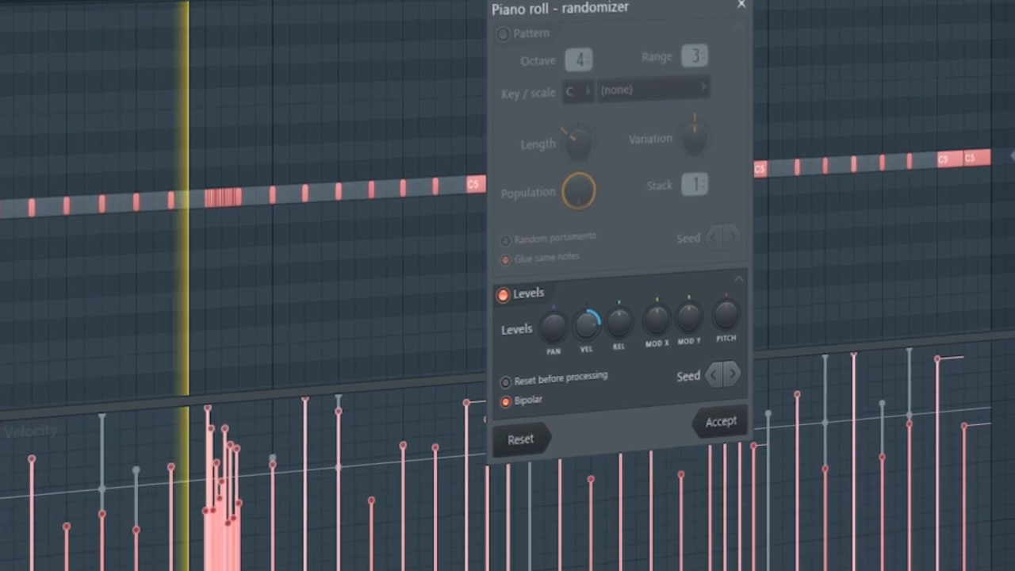
pyautogui.moveTo(583, 325); pyautogui.dragTo(597, 268)
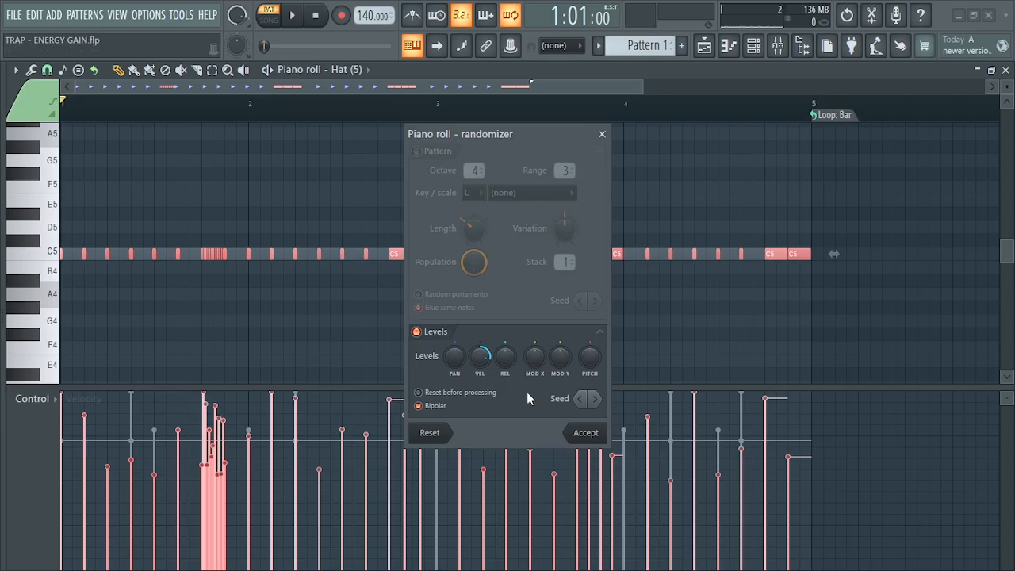
# Raise the randomizer's pan level to vary the hat notes' stereo position, and accept the randomized levels.
pyautogui.moveTo(459, 361); pyautogui.dragTo(486, 344)
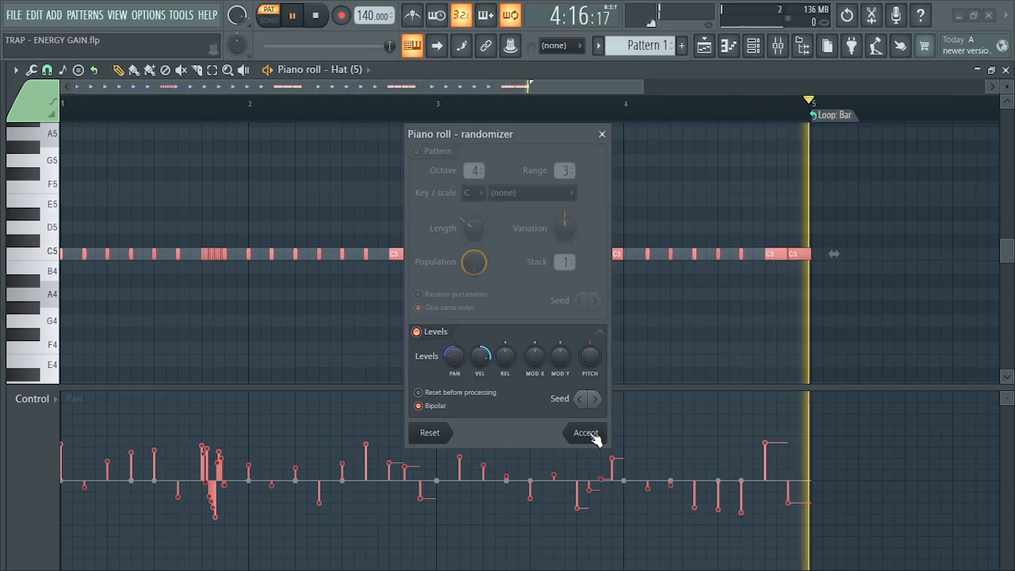
pyautogui.click(780, 459)
pyautogui.press('F6')
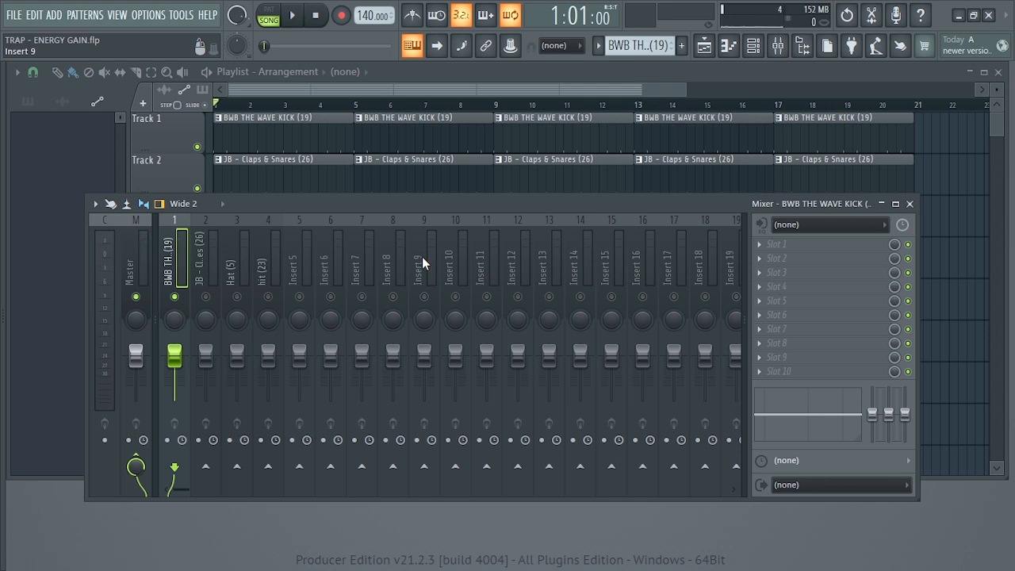
# Move the mixer lower over the playlist and load Gross Beat into slot 1 of the BWB THE WAVE KICK insert.
pyautogui.moveTo(389, 208); pyautogui.dragTo(395, 251)
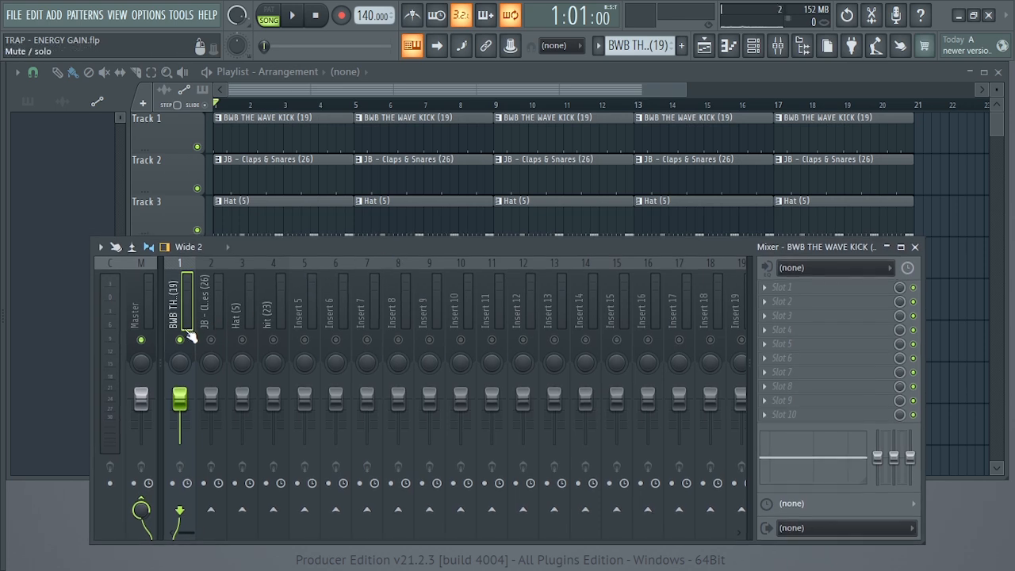
pyautogui.click(774, 295)
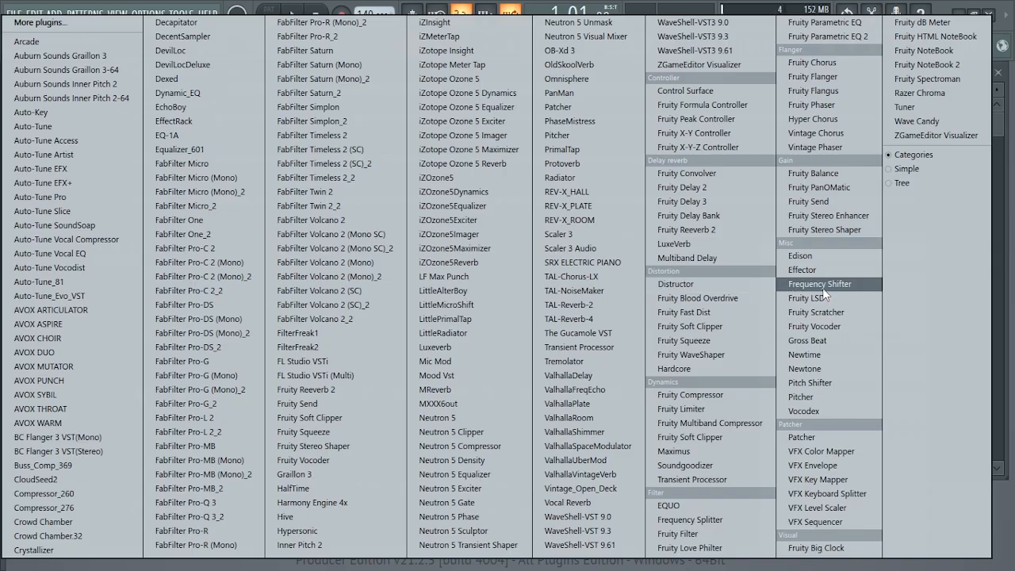
pyautogui.click(805, 341)
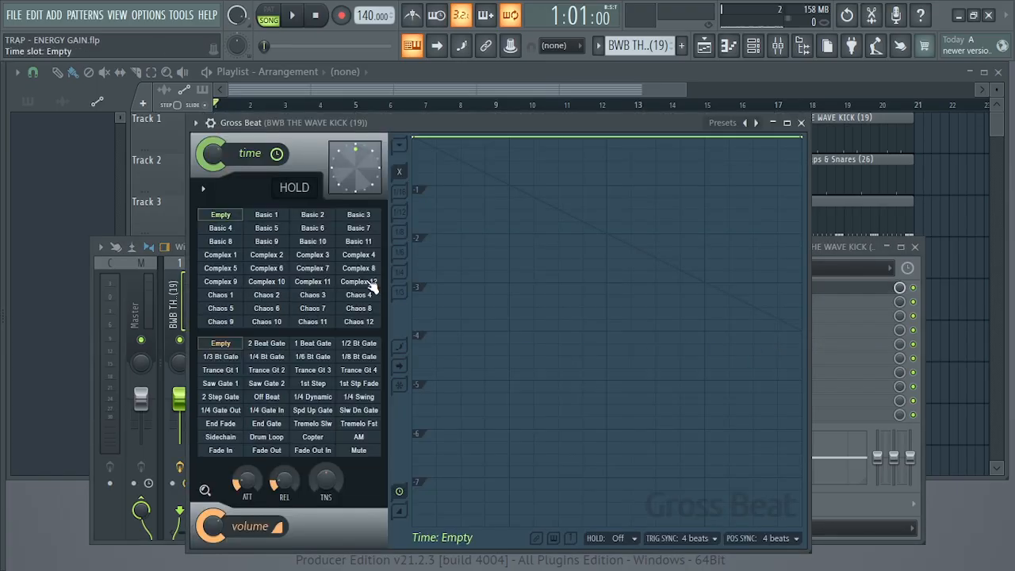
# Apply Gross Beat's Complex 12 time preset, play the song to audition the effect, and close the plugin window.
pyautogui.click(370, 283)
pyautogui.moveTo(508, 125); pyautogui.dragTo(531, 144)
pyautogui.press('space')
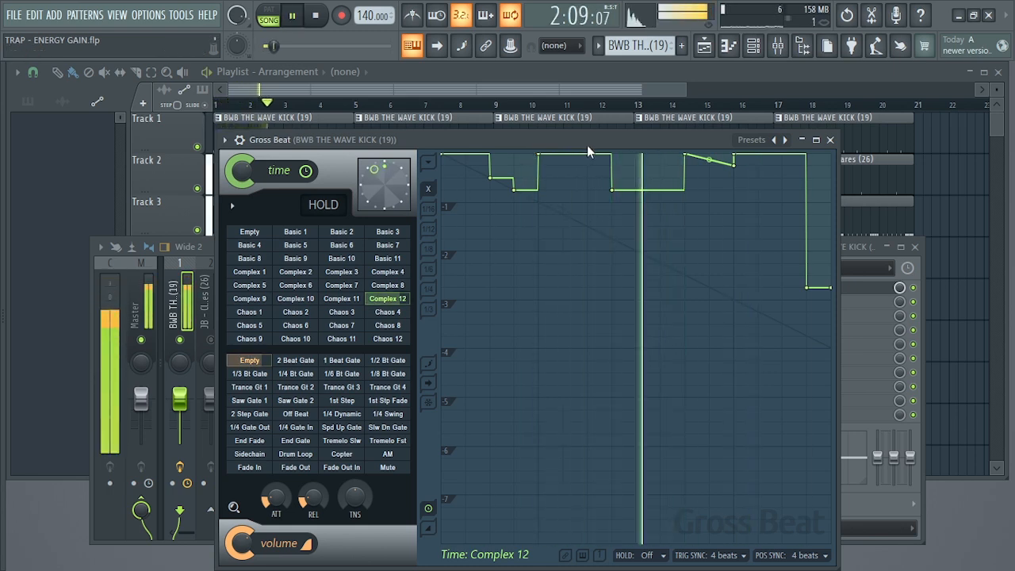
pyautogui.press('space')
pyautogui.click(831, 140)
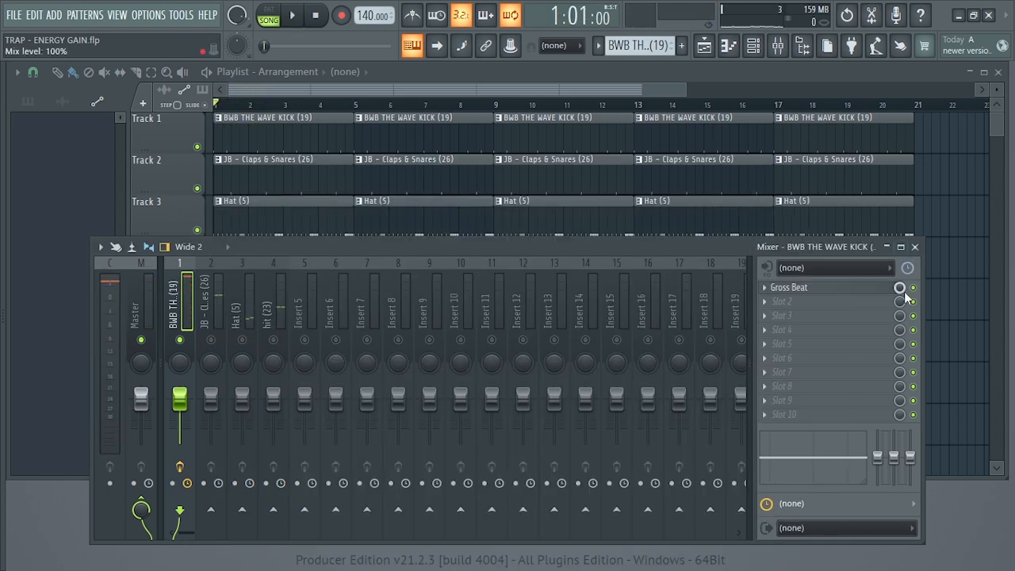
# Create an automation clip for Gross Beat's mix level and play the arrangement with the mixer closed.
pyautogui.rightClick(901, 288)
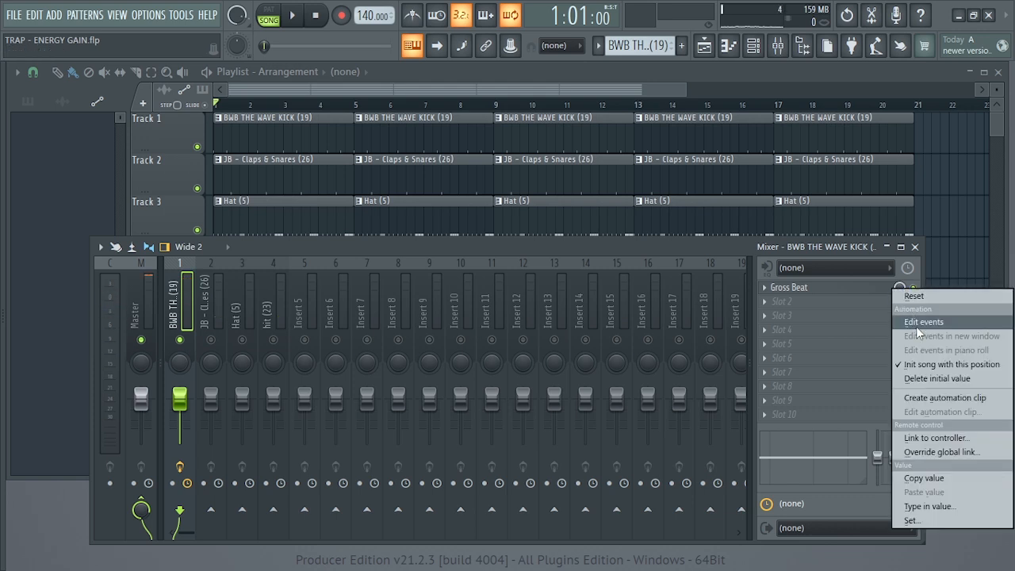
pyautogui.click(927, 399)
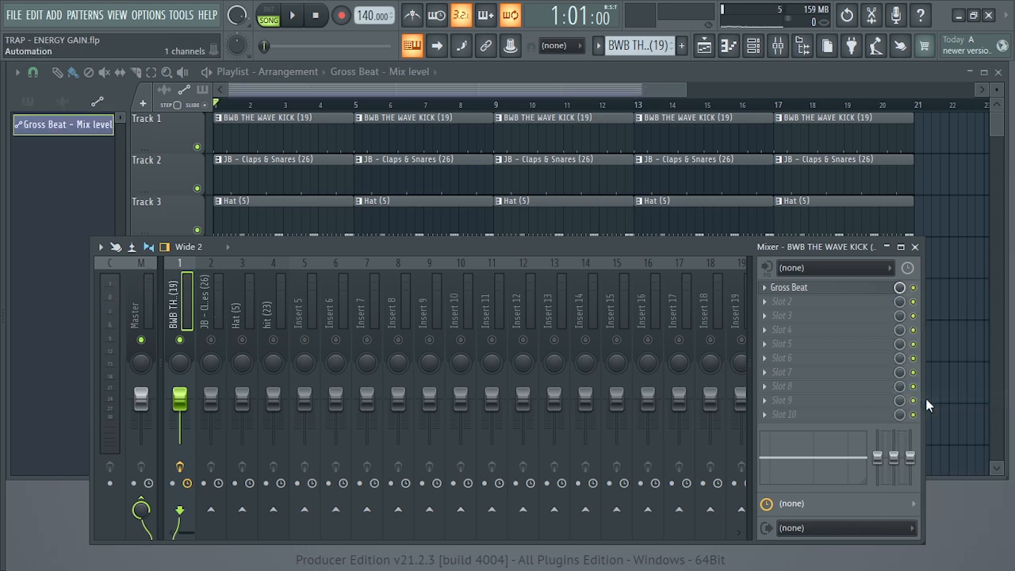
pyautogui.click(915, 246)
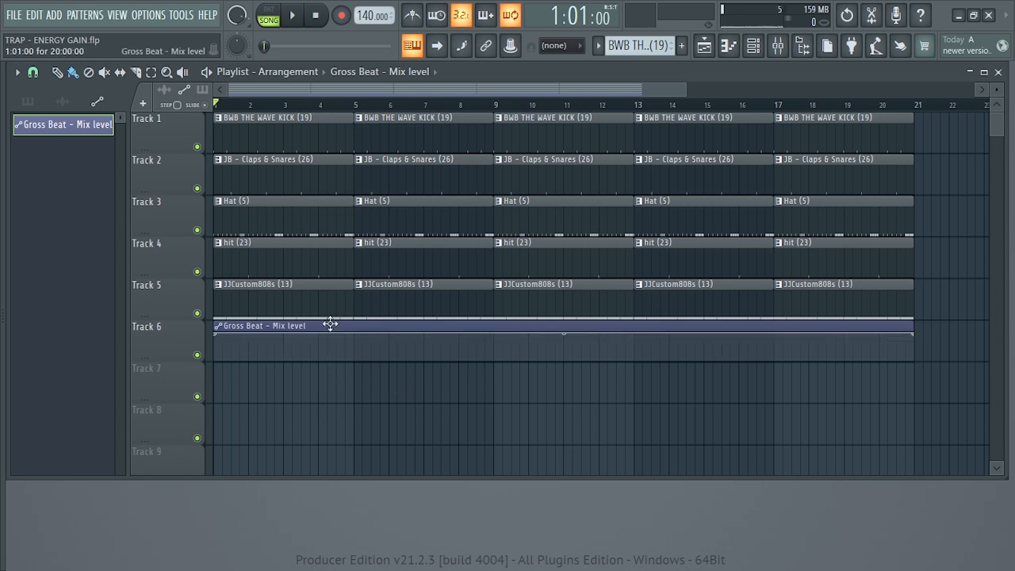
pyautogui.press('space')
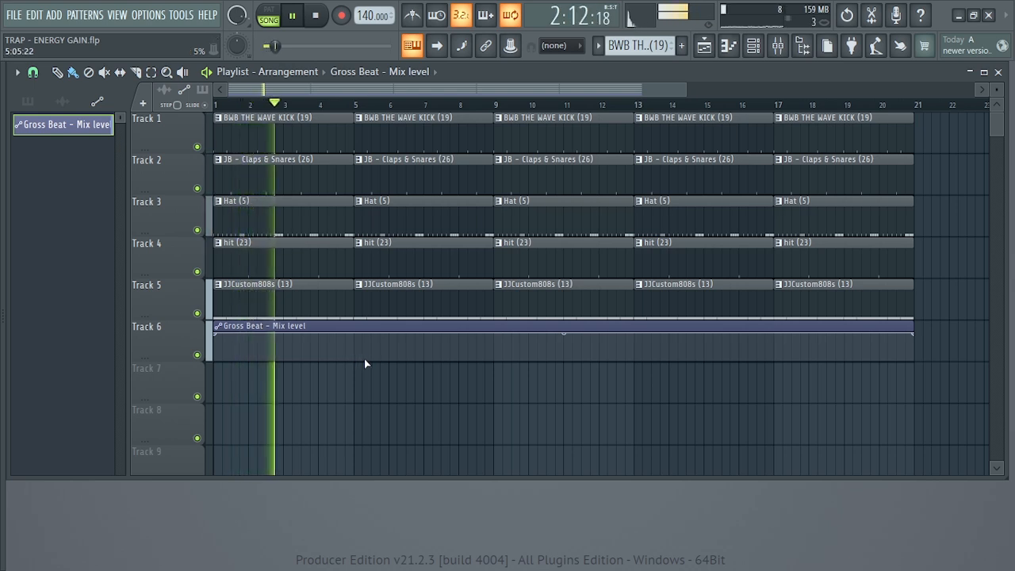
pyautogui.press('space')
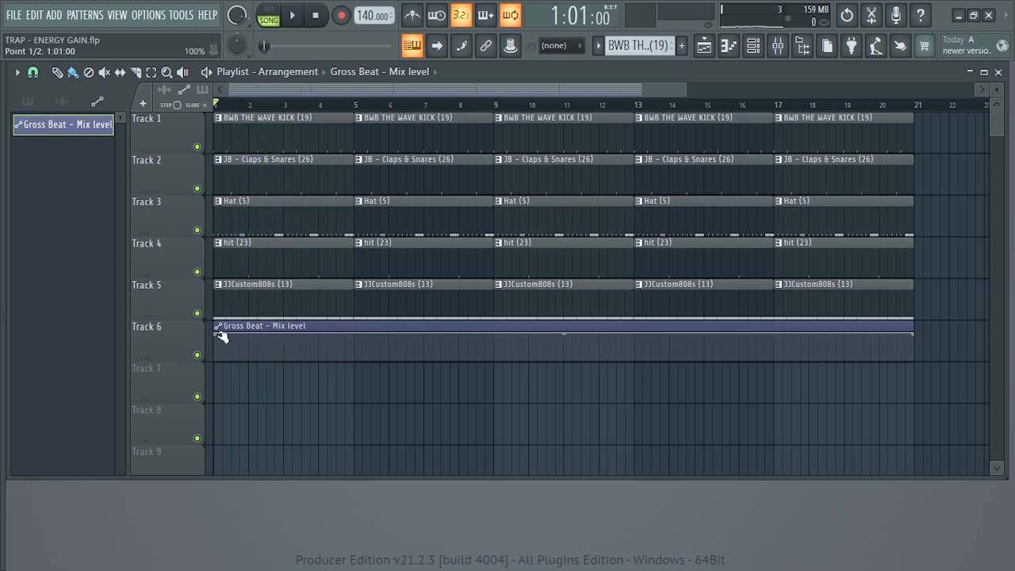
# Shape the Gross Beat automation to stay at 0% until bar 3, hold 100% until bar 5, and drop back to 0%.
pyautogui.moveTo(218, 333); pyautogui.dragTo(218, 369)
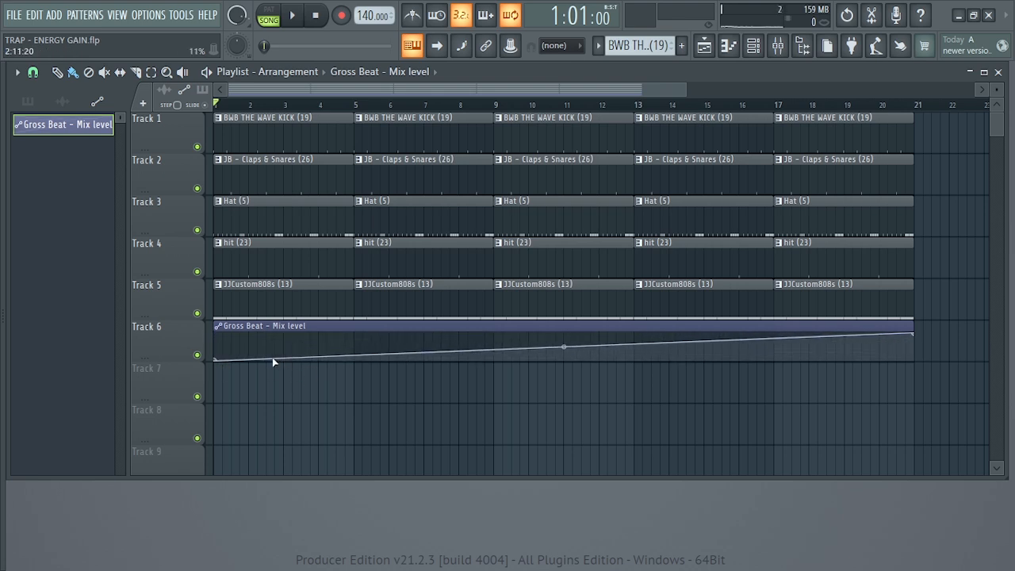
pyautogui.click(356, 355)
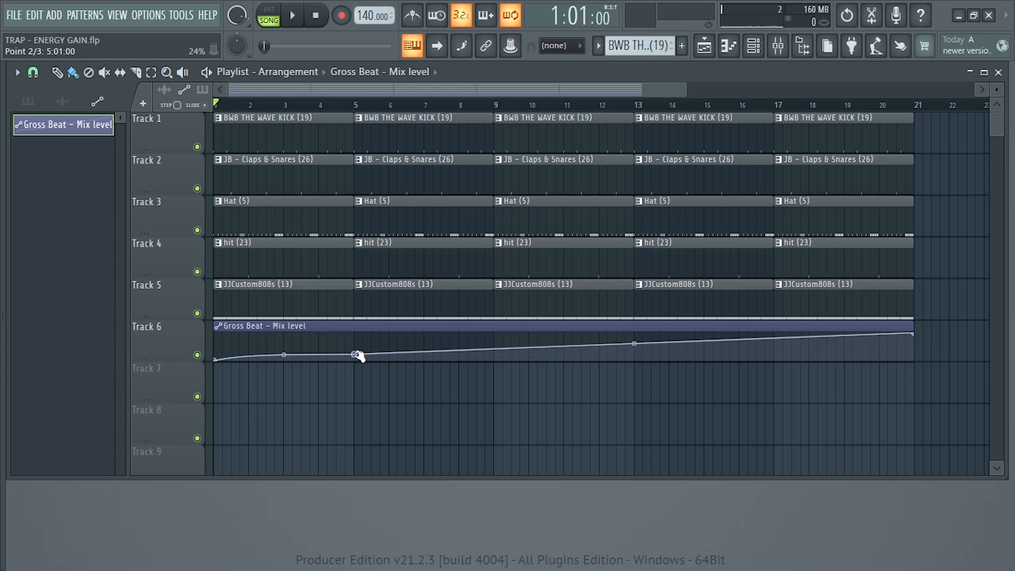
pyautogui.click(301, 355)
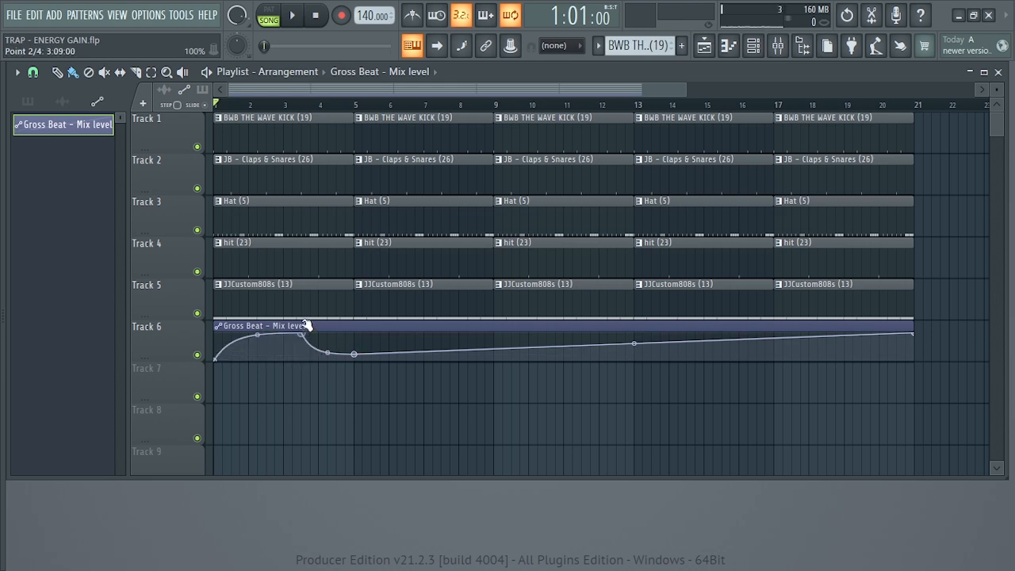
pyautogui.moveTo(355, 354)
pyautogui.mouseDown()
pyautogui.moveTo(357, 319)
pyautogui.moveTo(362, 366)
pyautogui.mouseUp()
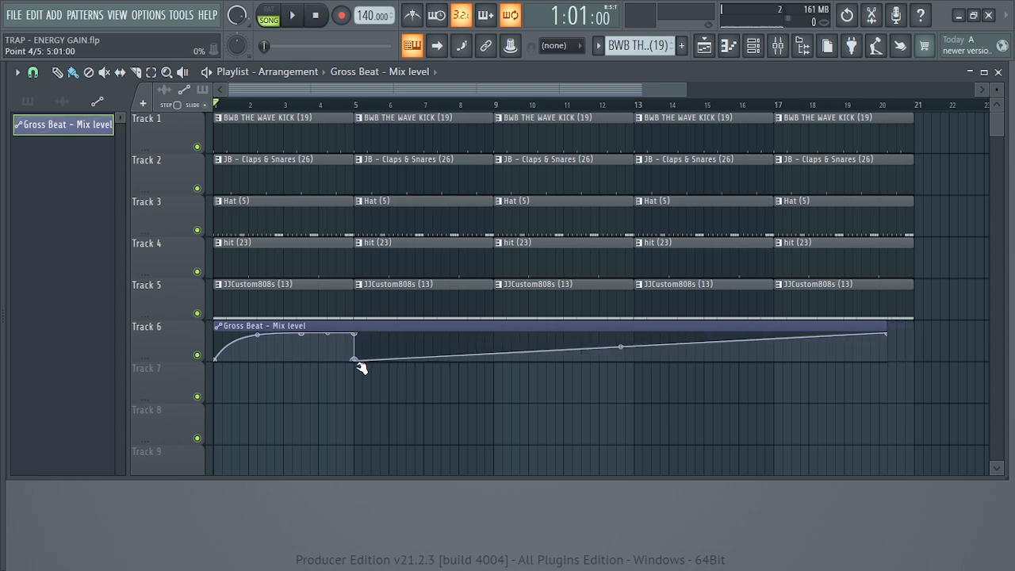
pyautogui.moveTo(250, 352); pyautogui.dragTo(355, 339)
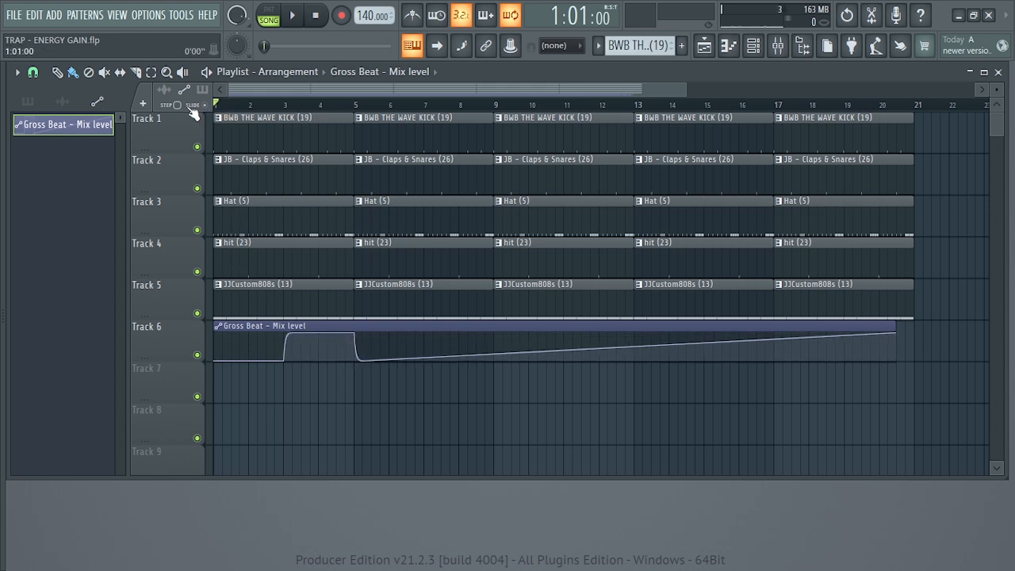
# Play back the automated section, and move the automation's final point to the minimum level at the end of bar 20.
pyautogui.press('space')
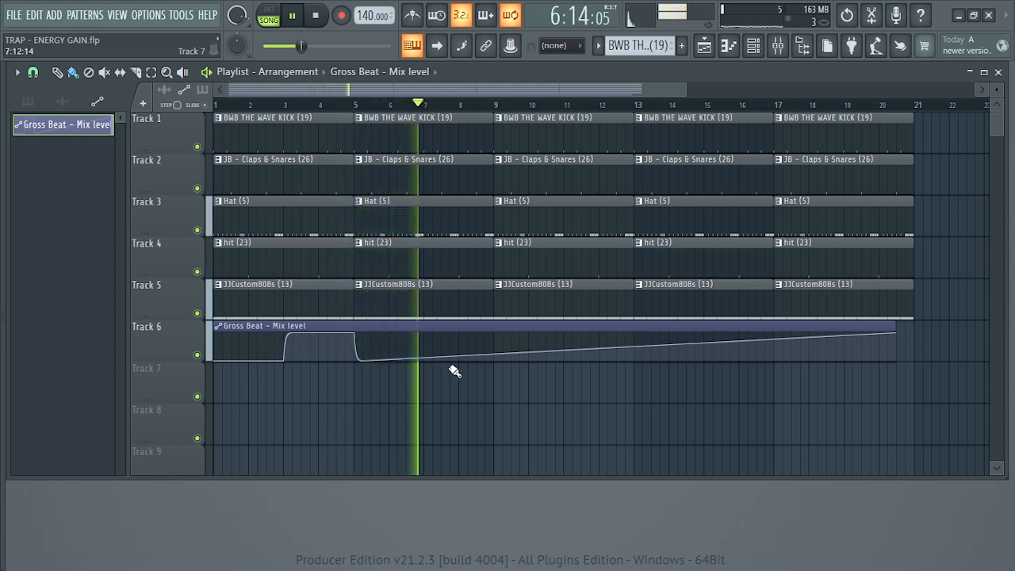
pyautogui.press('space')
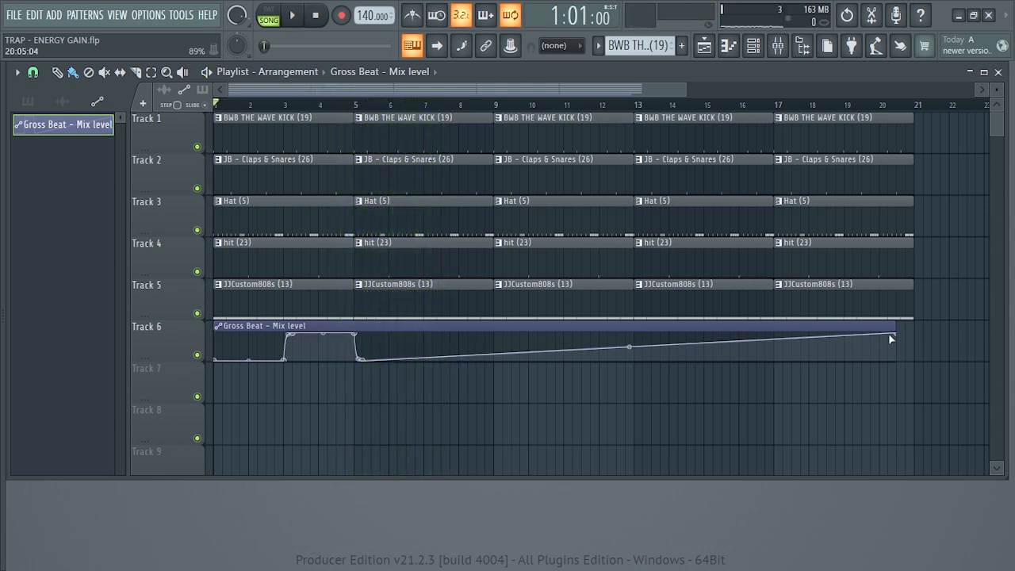
pyautogui.moveTo(897, 334); pyautogui.dragTo(917, 362)
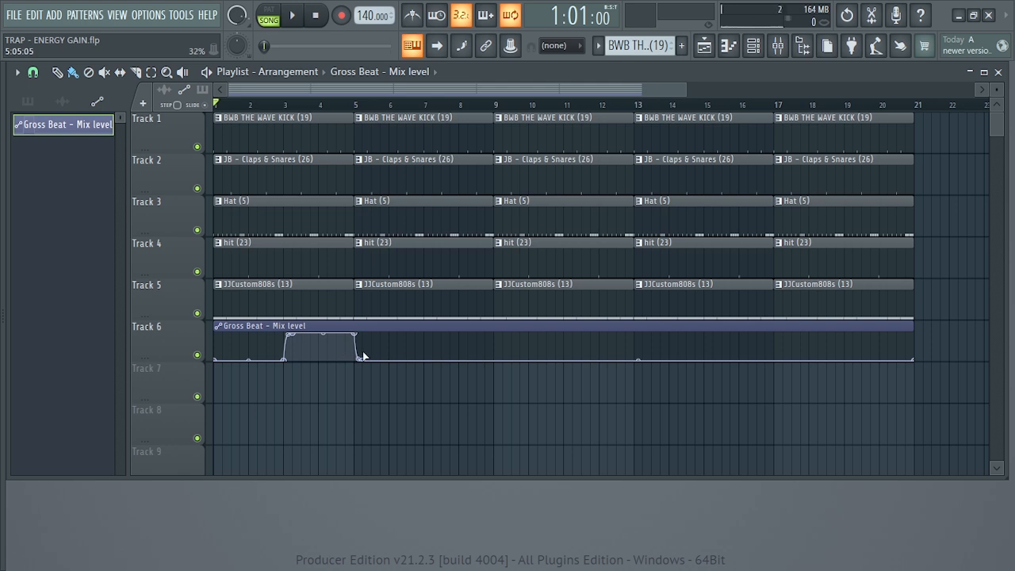
# Delete the Gross Beat mix level automation clip from Track 6 and from the project's clip list.
pyautogui.rightClick(408, 328)
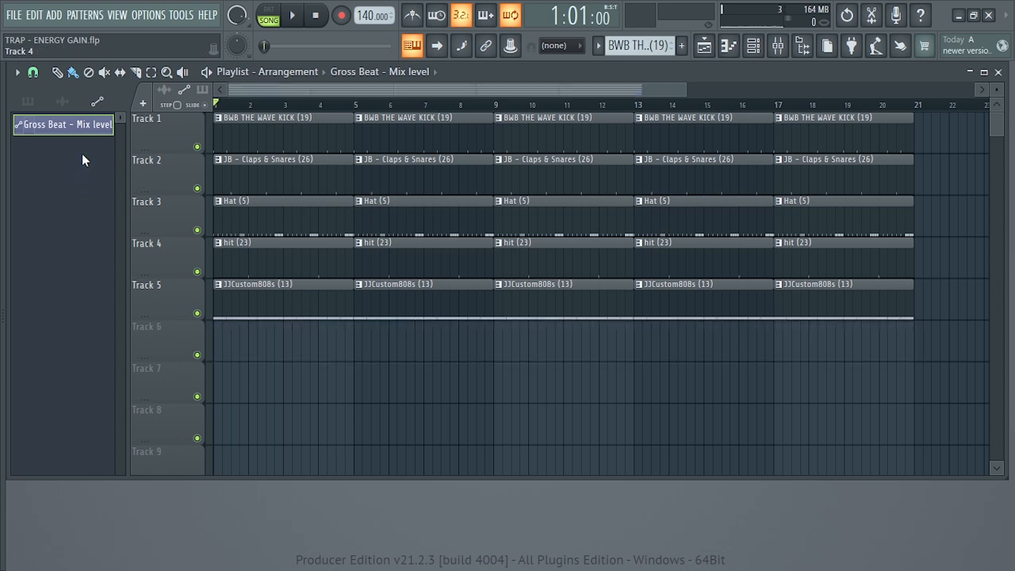
pyautogui.rightClick(71, 127)
pyautogui.click(95, 262)
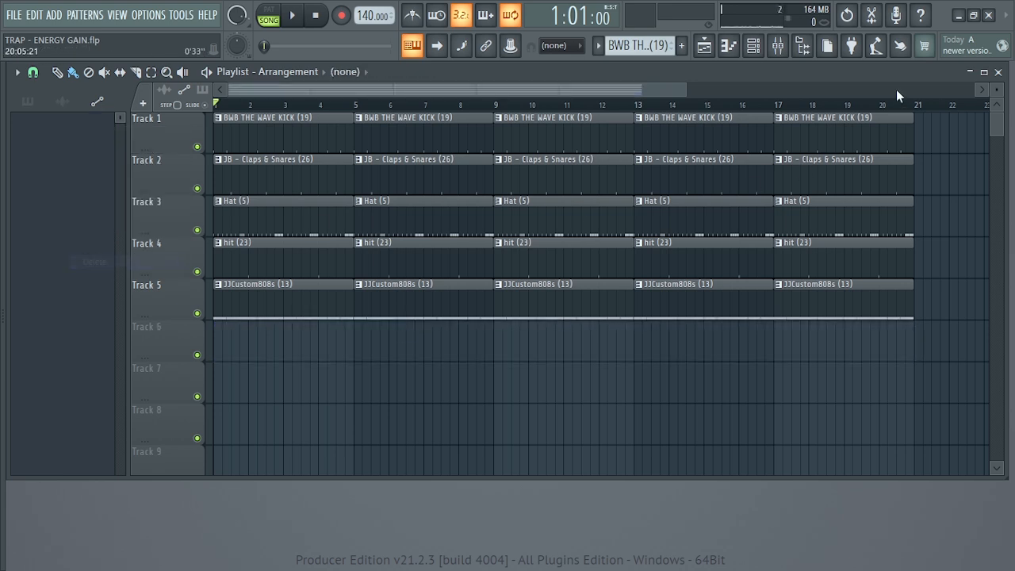
# Remove Gross Beat from slot 1 of the kick's mixer insert and close the mixer.
pyautogui.press('F9')
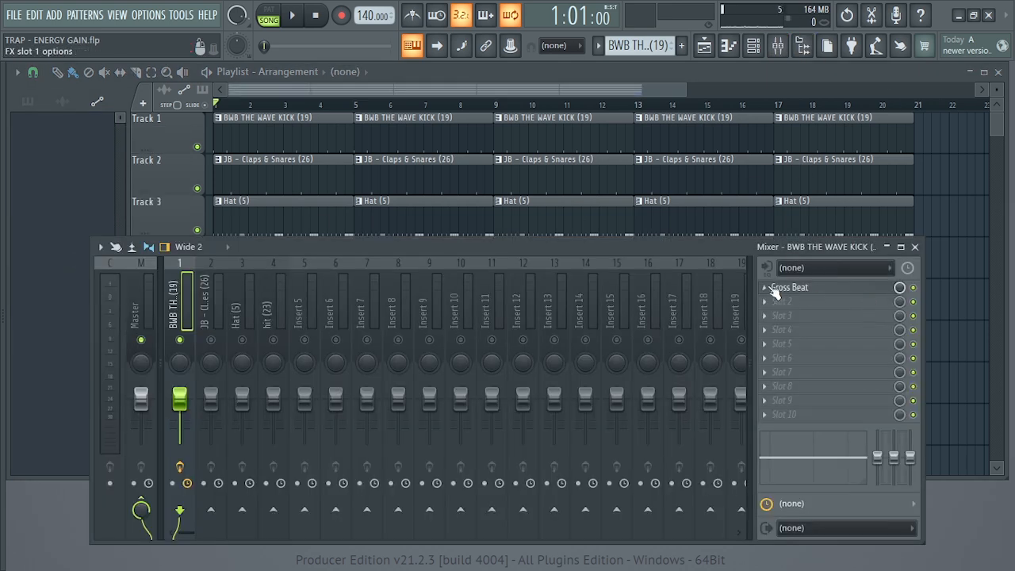
pyautogui.rightClick(776, 291)
pyautogui.click(833, 232)
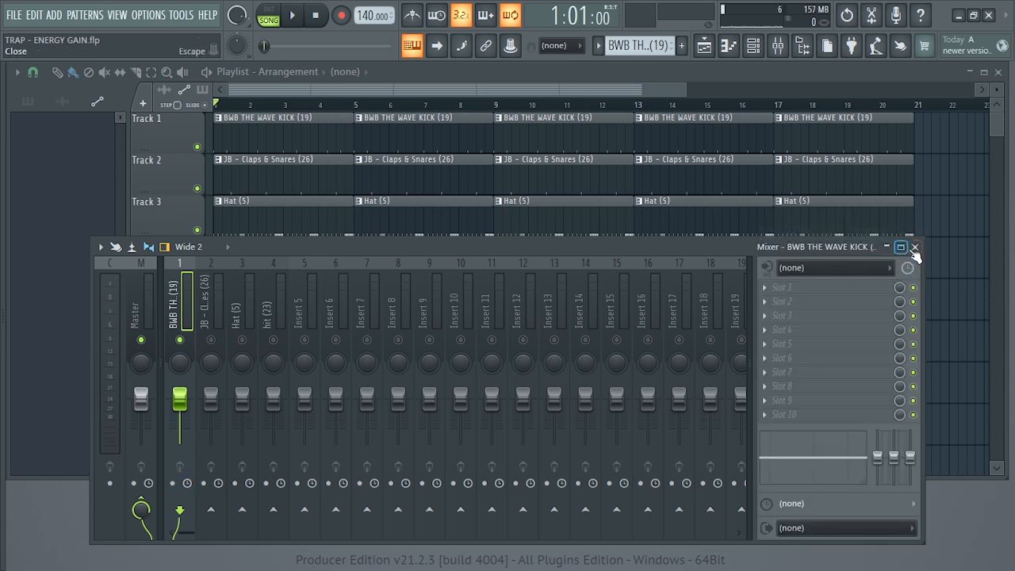
pyautogui.click(915, 248)
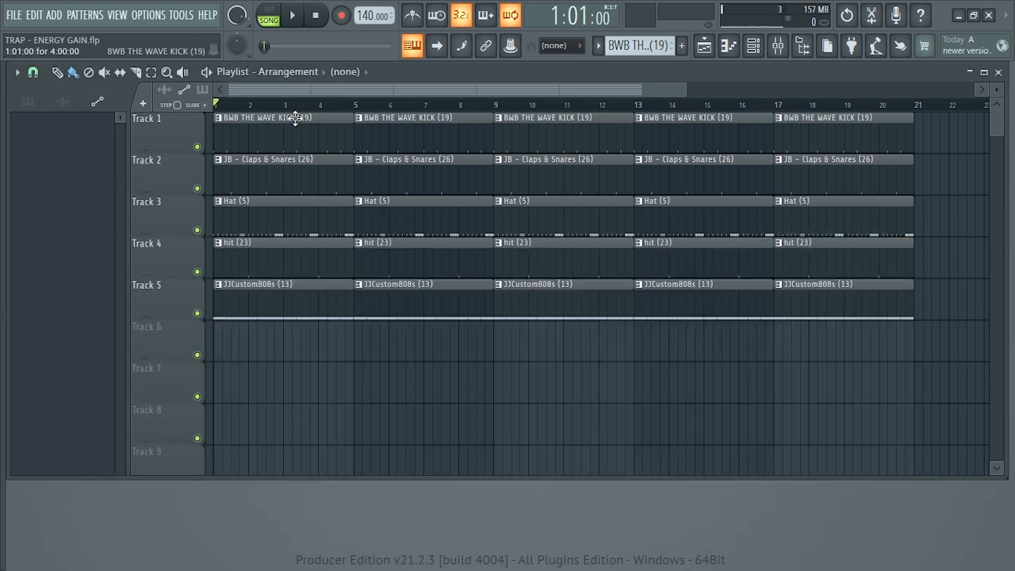
# Select the first bar on the playlist timeline and load Gross Beat with time preset Complex 12 in slot 1 of the kick's mixer insert.
pyautogui.moveTo(255, 107); pyautogui.dragTo(241, 107)
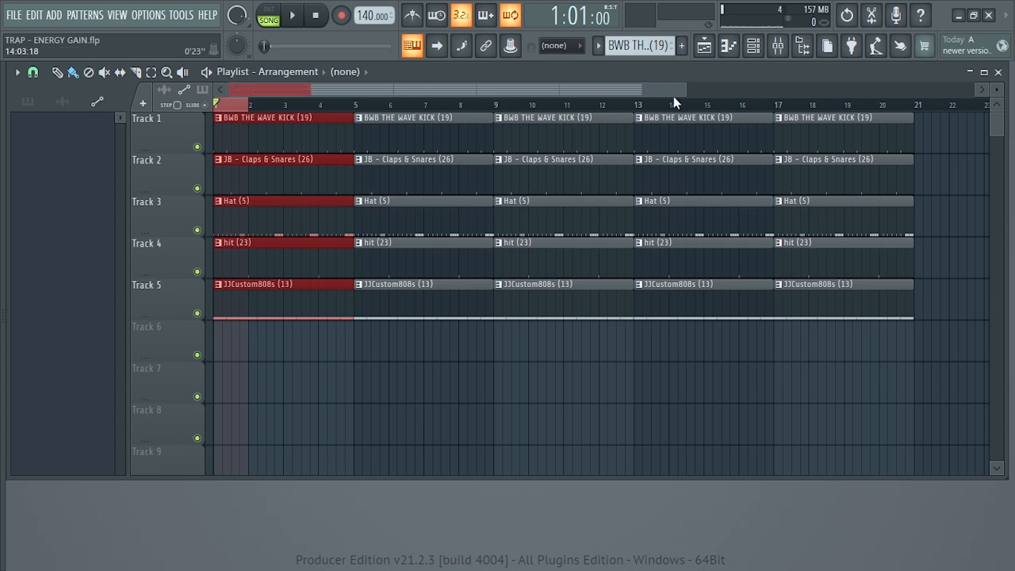
pyautogui.moveTo(691, 92); pyautogui.dragTo(362, 92)
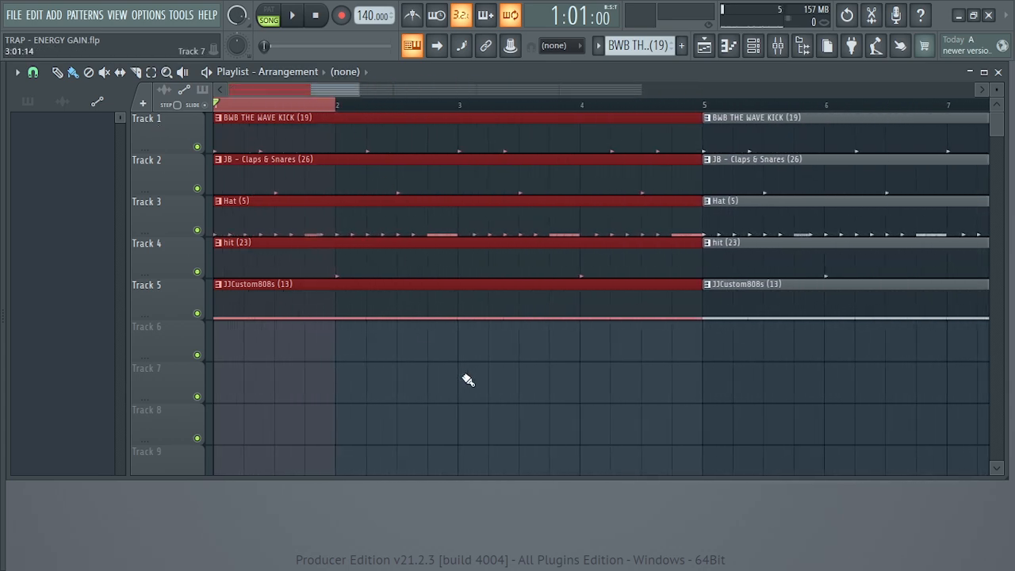
pyautogui.click(779, 50)
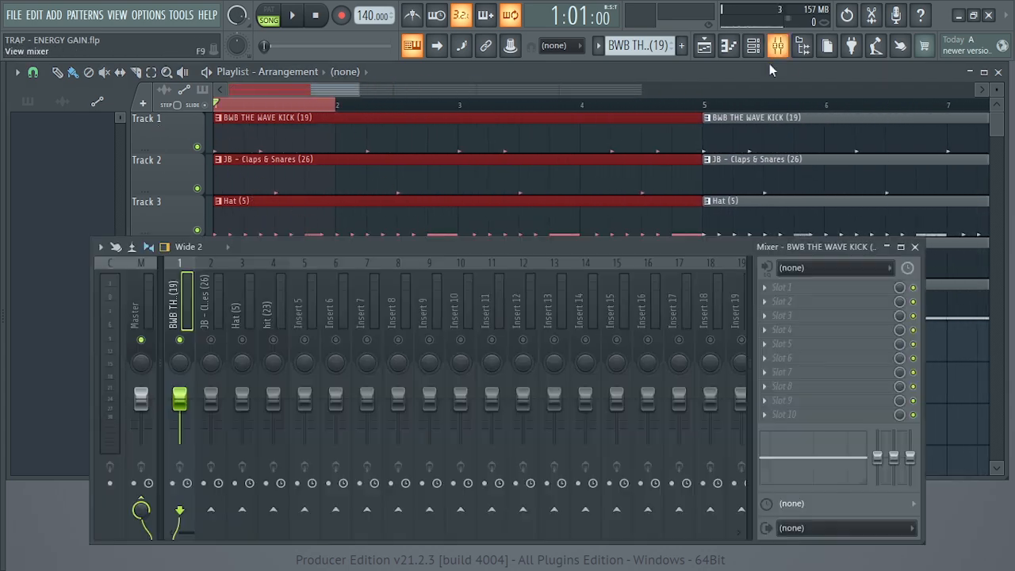
pyautogui.click(778, 290)
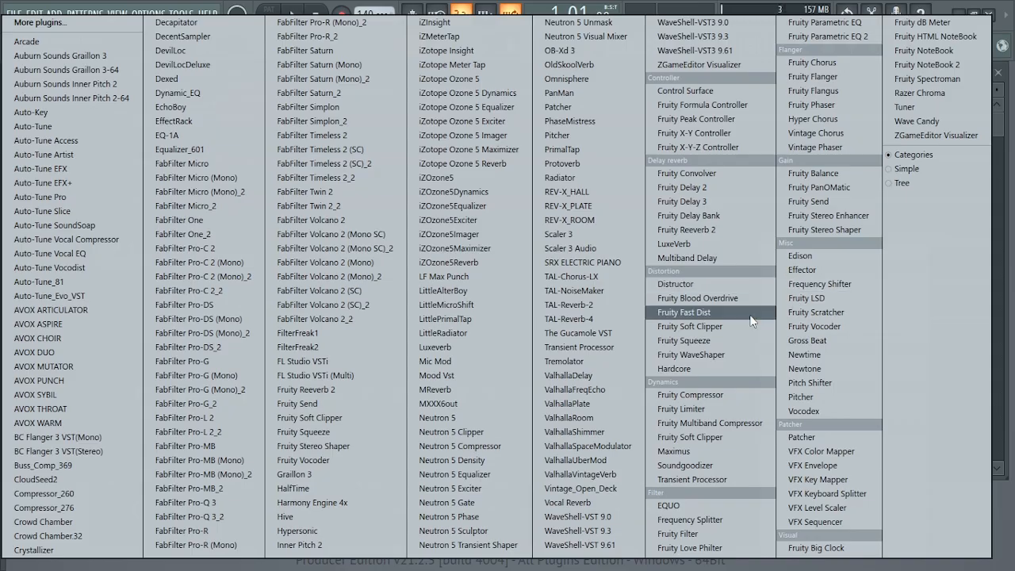
pyautogui.click(809, 341)
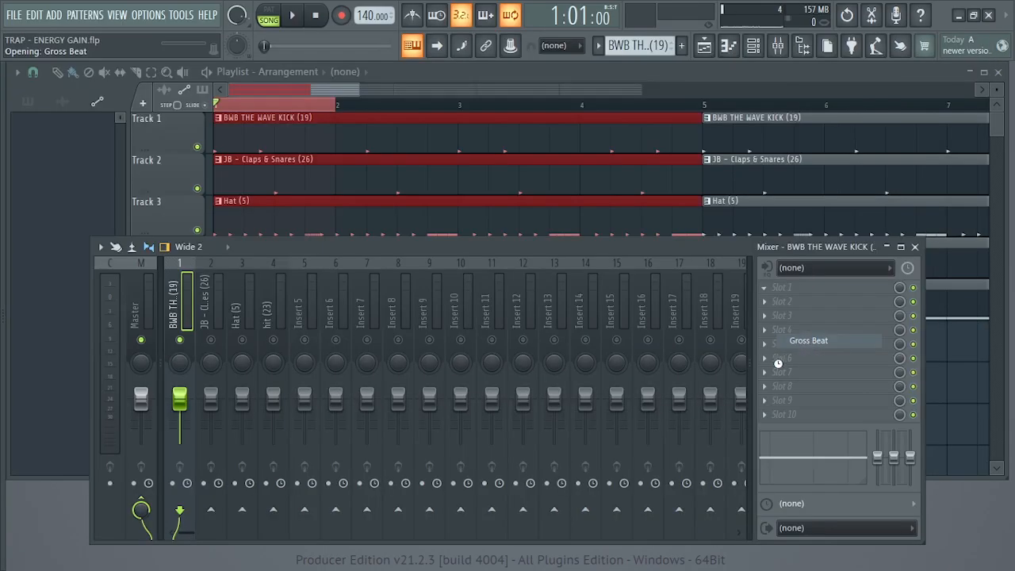
pyautogui.click(388, 299)
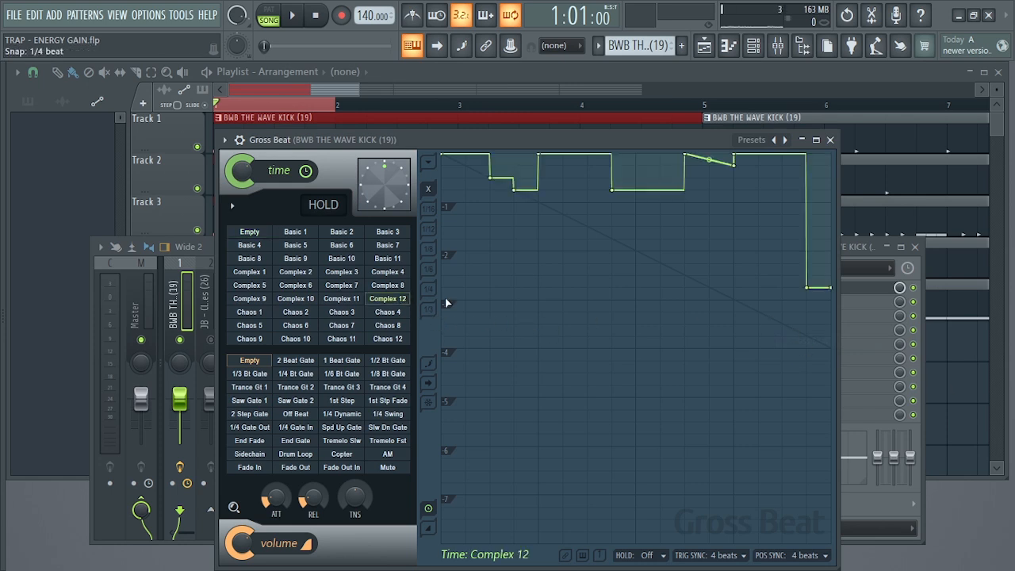
# Create an automation clip for Gross Beat's mix level over the selected bar, and close the mixer and plugin windows.
pyautogui.rightClick(900, 288)
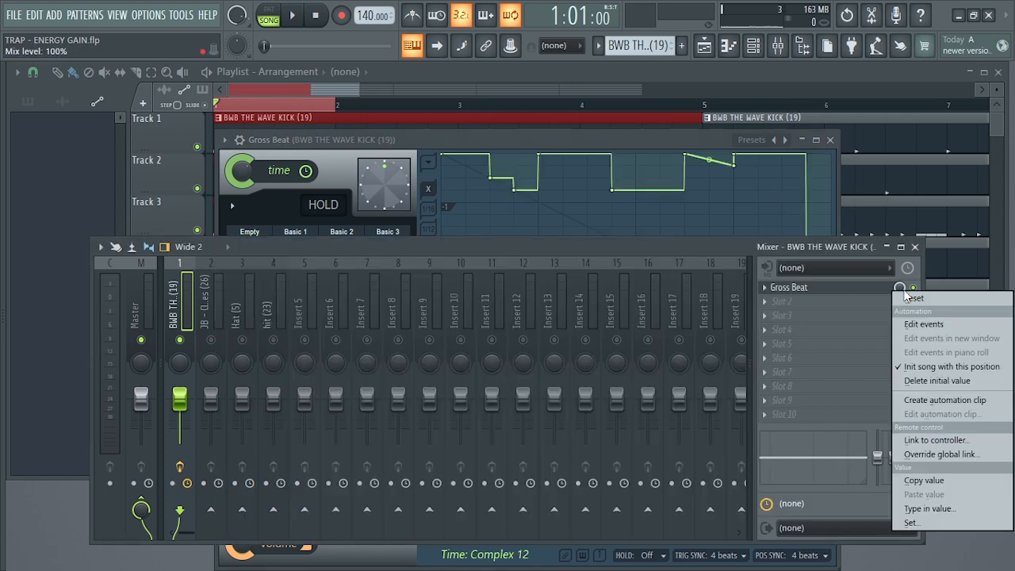
pyautogui.click(923, 401)
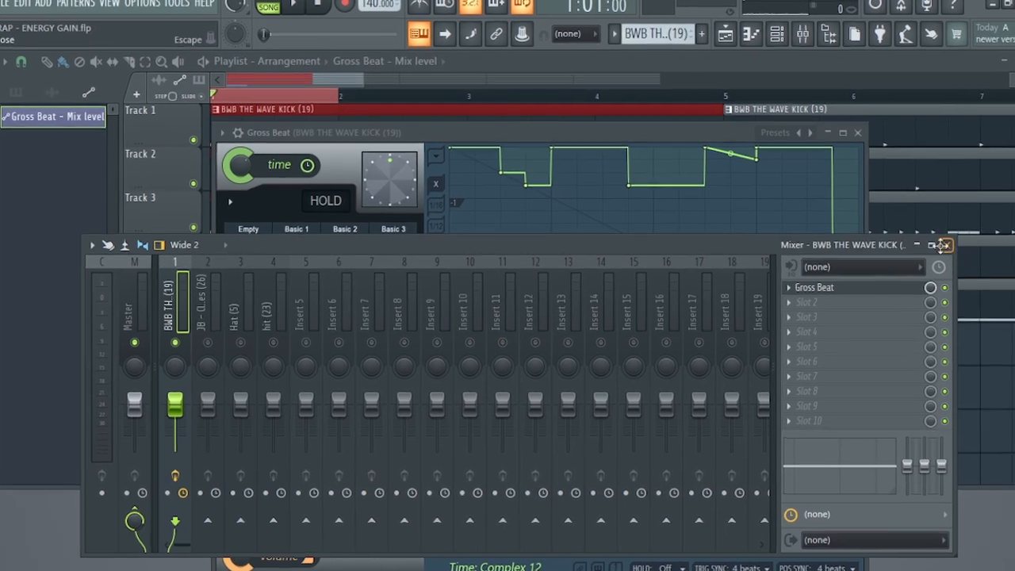
pyautogui.click(834, 146)
pyautogui.click(881, 126)
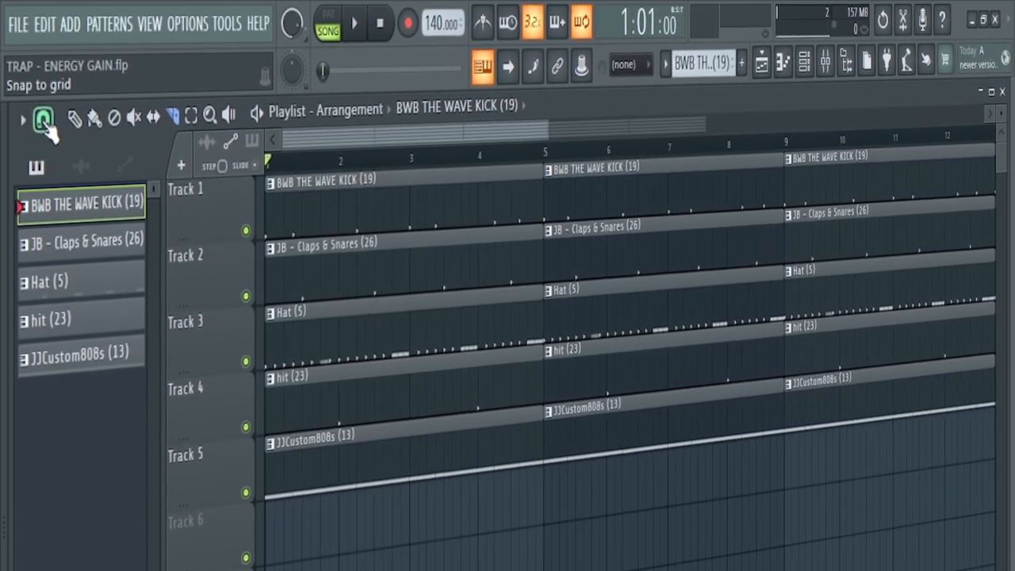
# Set the playlist snap to 1/3 step and slice the clips at several positions across all five tracks.
pyautogui.click(42, 119)
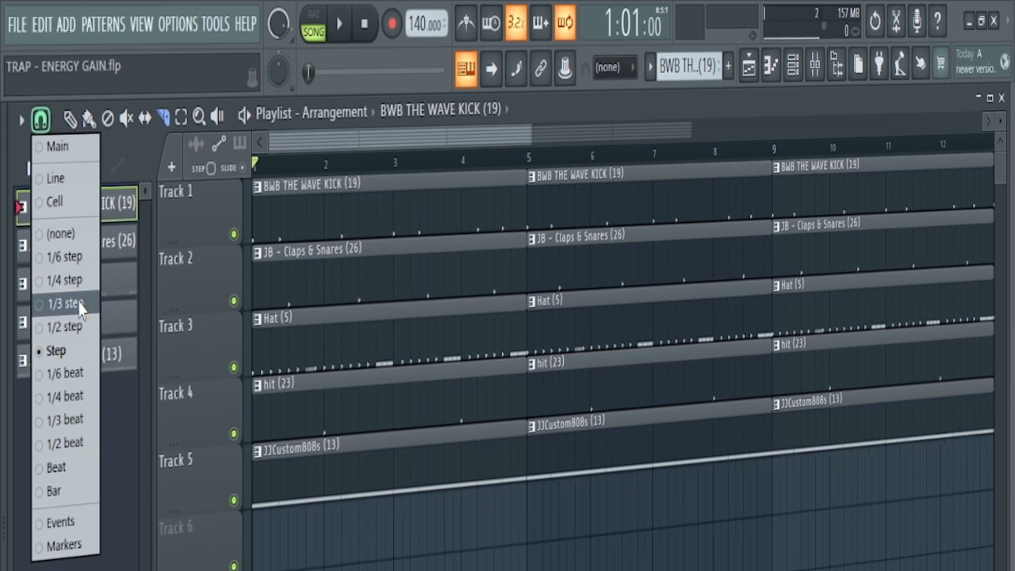
pyautogui.click(81, 305)
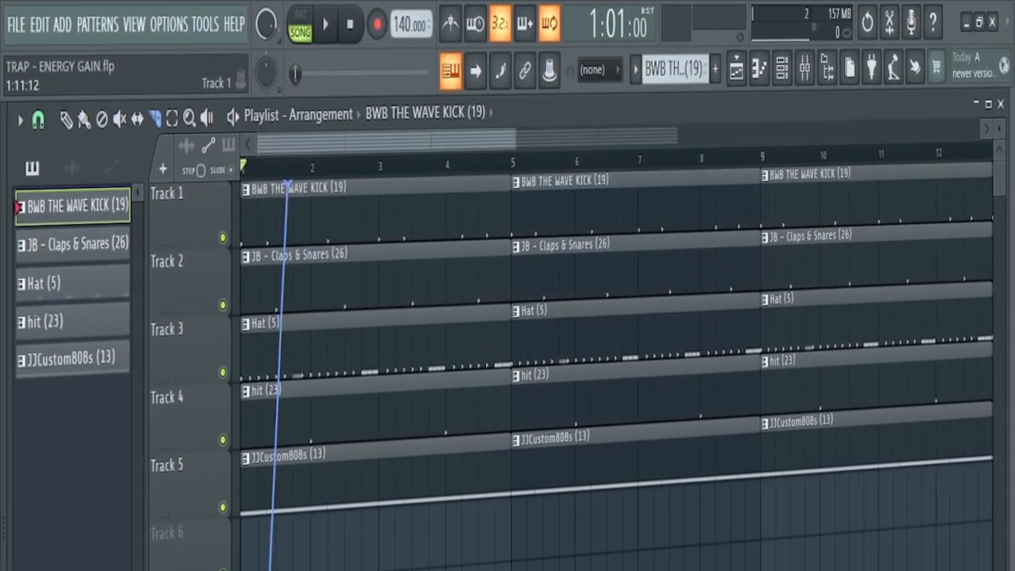
pyautogui.moveTo(284, 567); pyautogui.dragTo(284, 568)
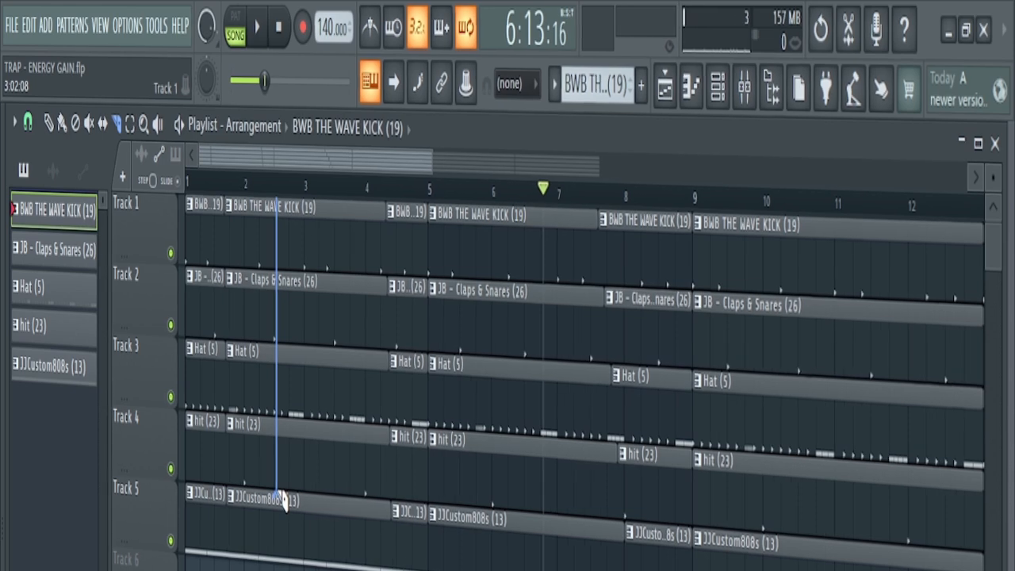
pyautogui.moveTo(431, 169); pyautogui.dragTo(801, 233)
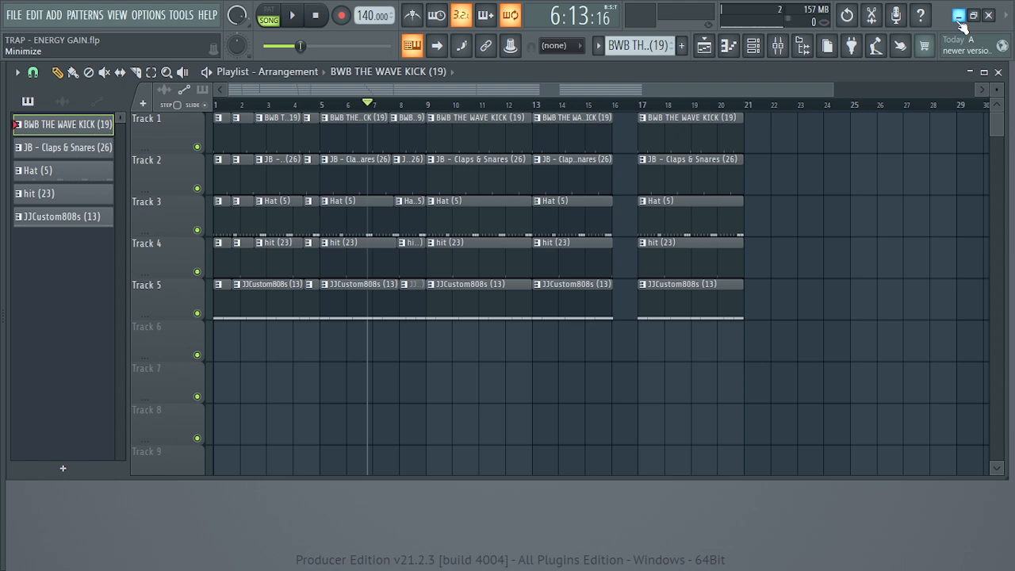
# Start a new project from the Empty template without saving the changes to TRAP - ENERGY GAIN.flp.
pyautogui.click(14, 15)
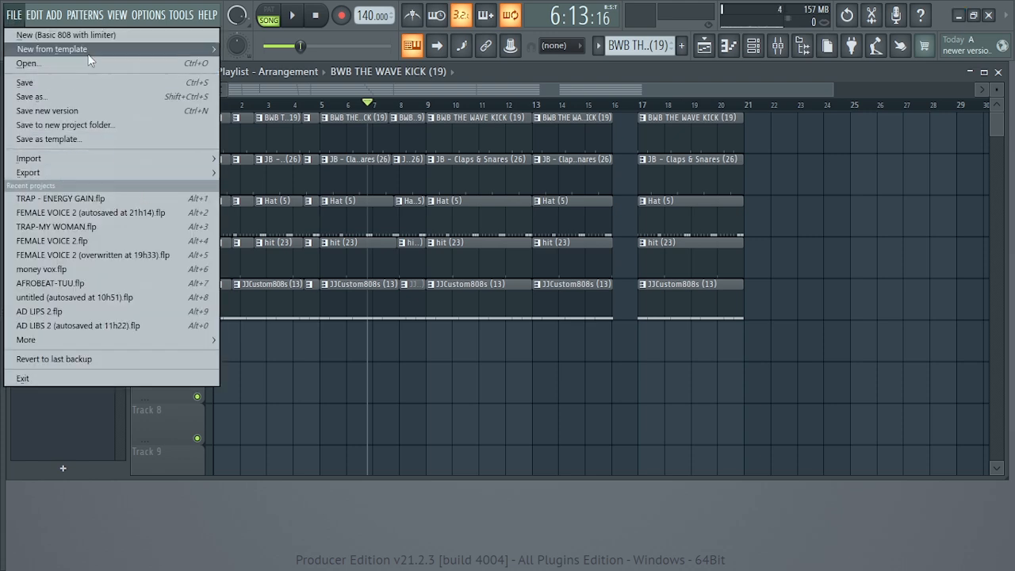
pyautogui.moveTo(167, 52)
pyautogui.click(566, 537)
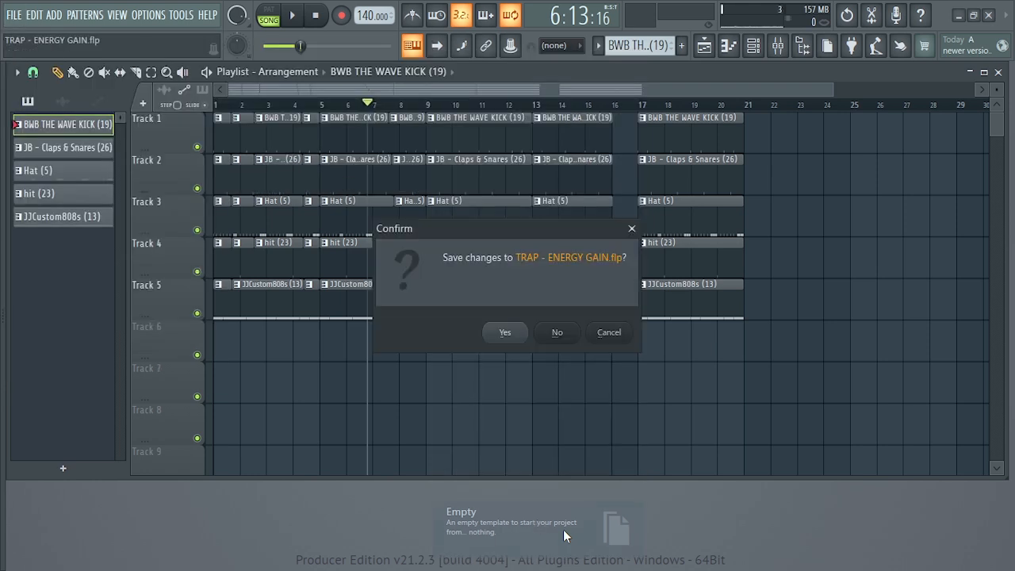
pyautogui.click(557, 333)
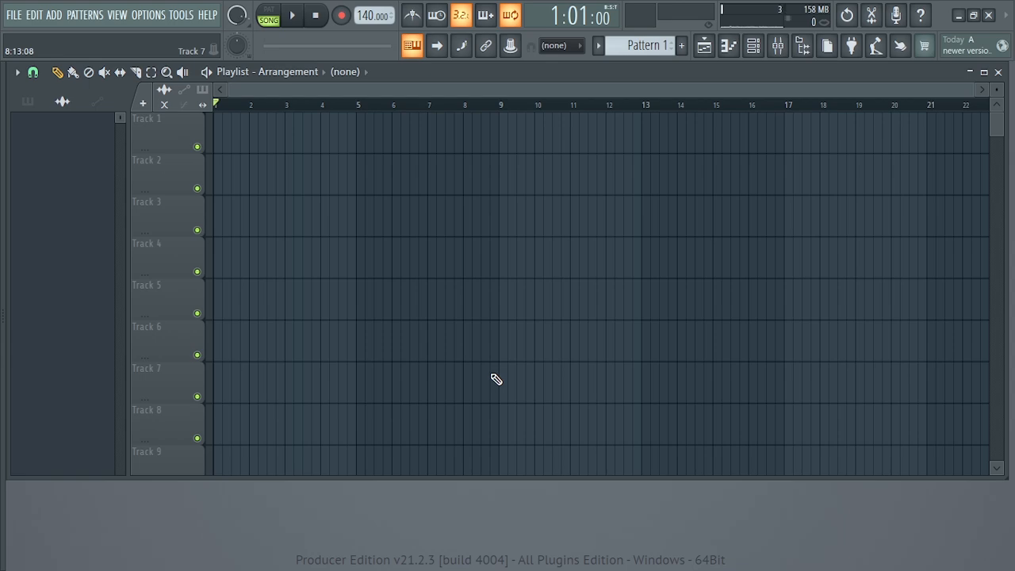
# Shrink the FL Studio window over File Explorer, and add the GBUGBULA Y33ba audio file to Track 1 starting at bar 1.
pyautogui.click(961, 16)
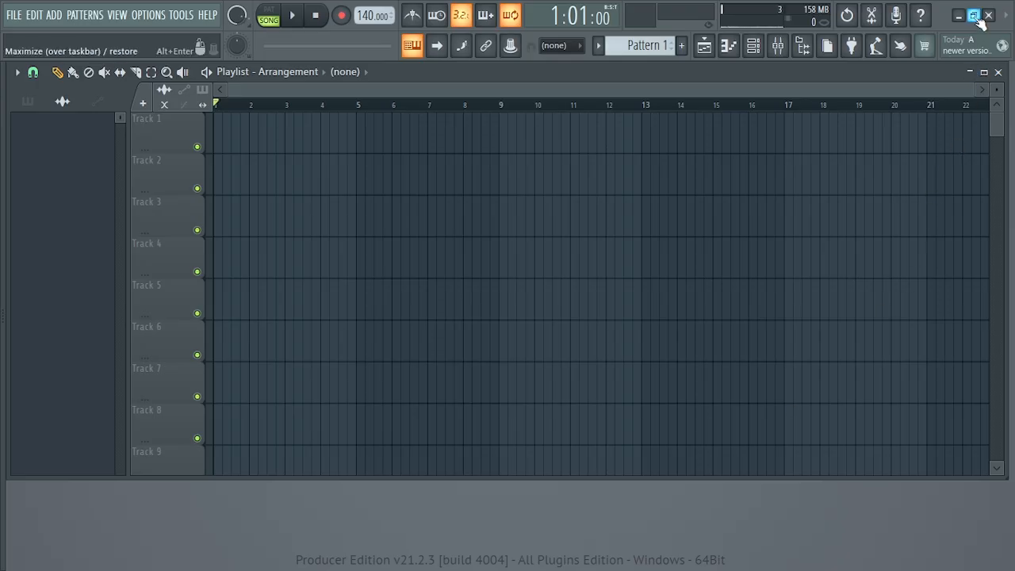
pyautogui.click(974, 16)
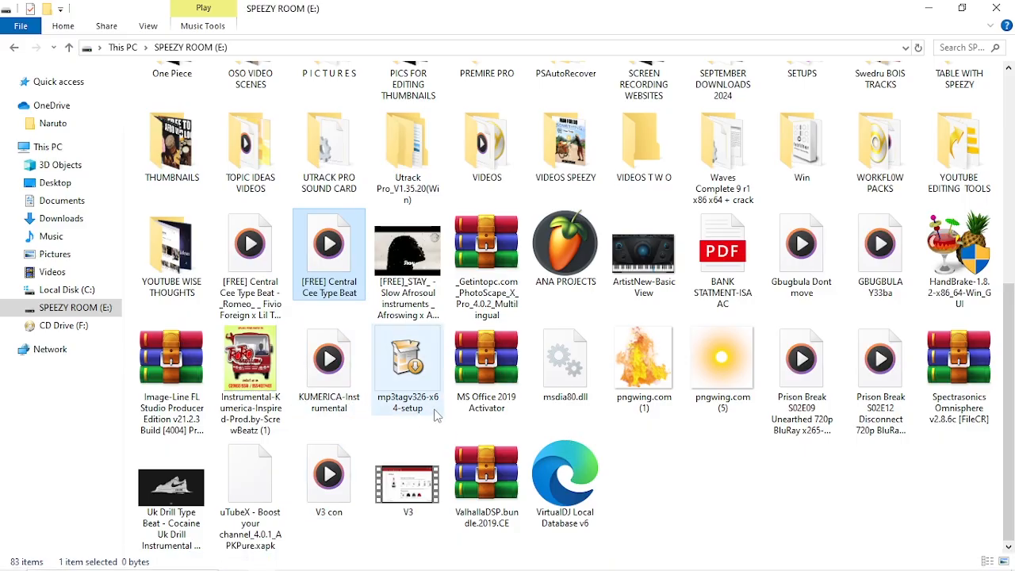
pyautogui.moveTo(879, 250); pyautogui.dragTo(537, 560)
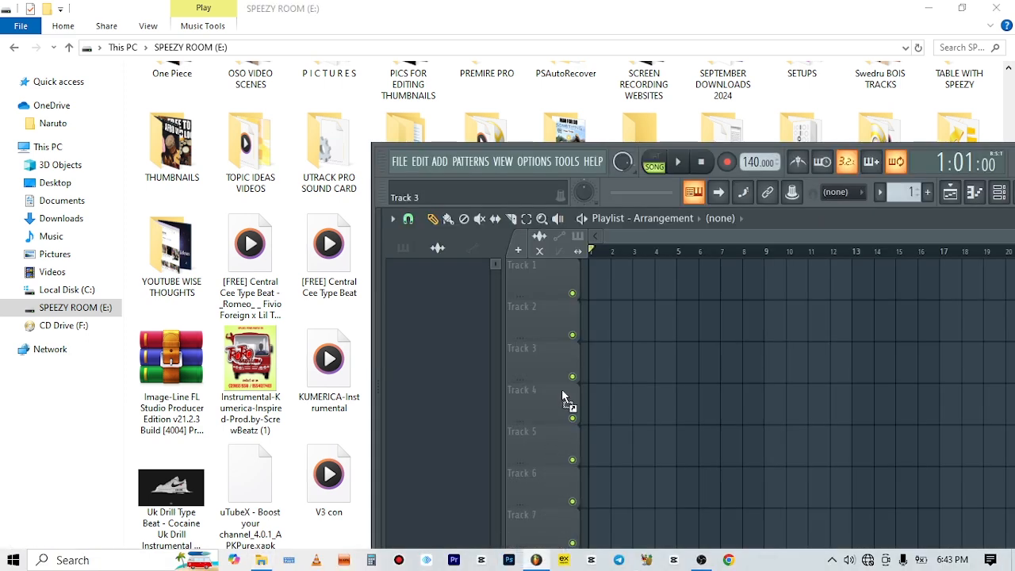
pyautogui.moveTo(556, 425); pyautogui.dragTo(589, 291)
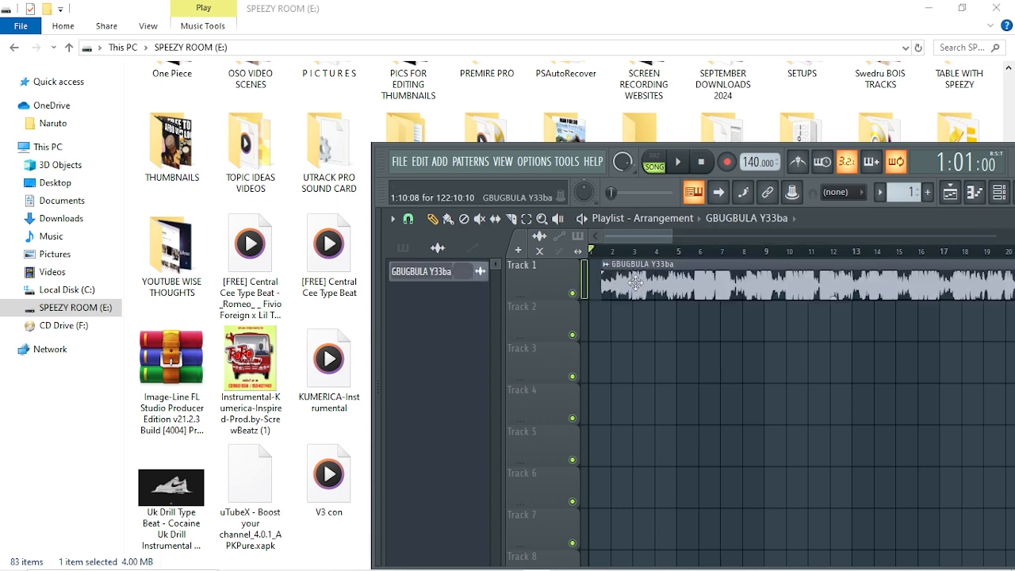
pyautogui.moveTo(660, 291); pyautogui.dragTo(646, 289)
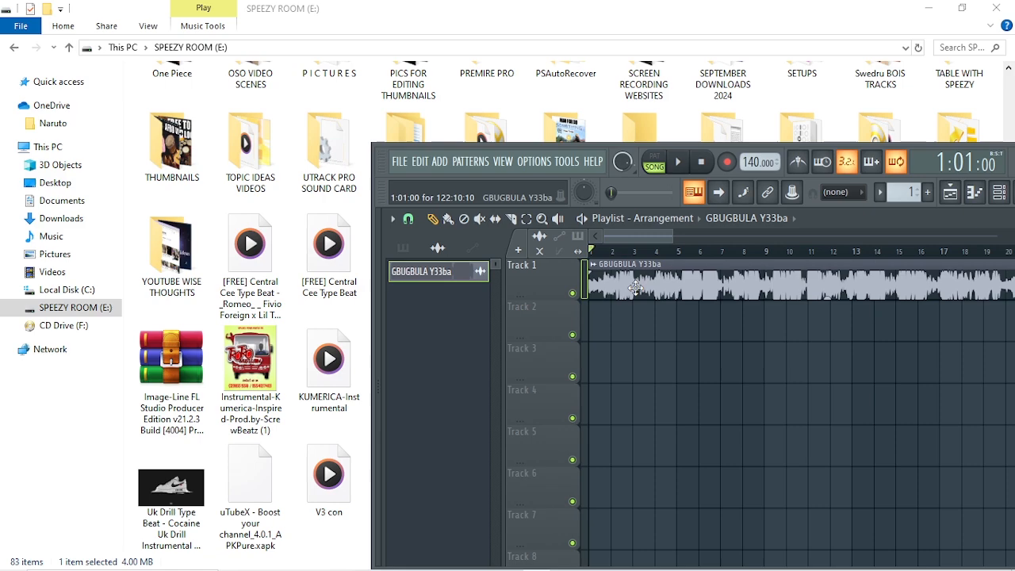
# Import KUMERICA-Instrumental from File Explorer onto Track 1 as an audio track, and check its linked mixer insert.
pyautogui.moveTo(638, 292); pyautogui.dragTo(517, 257)
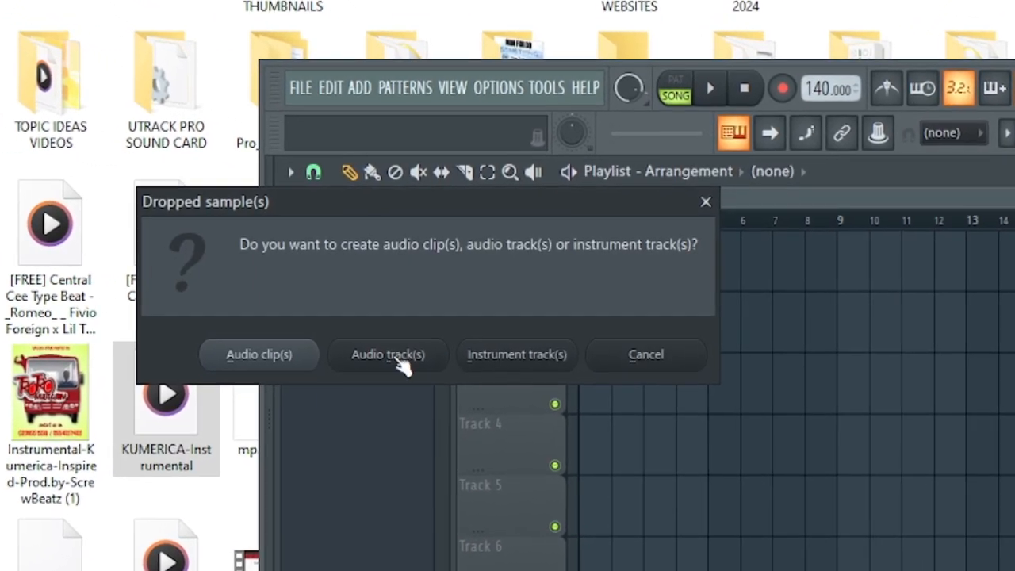
pyautogui.click(371, 359)
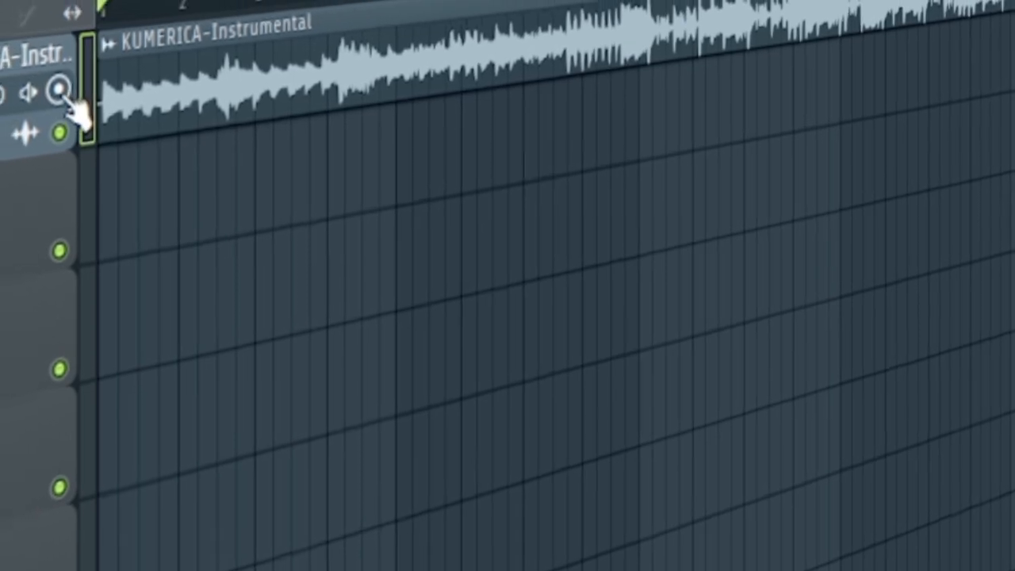
pyautogui.press('F9')
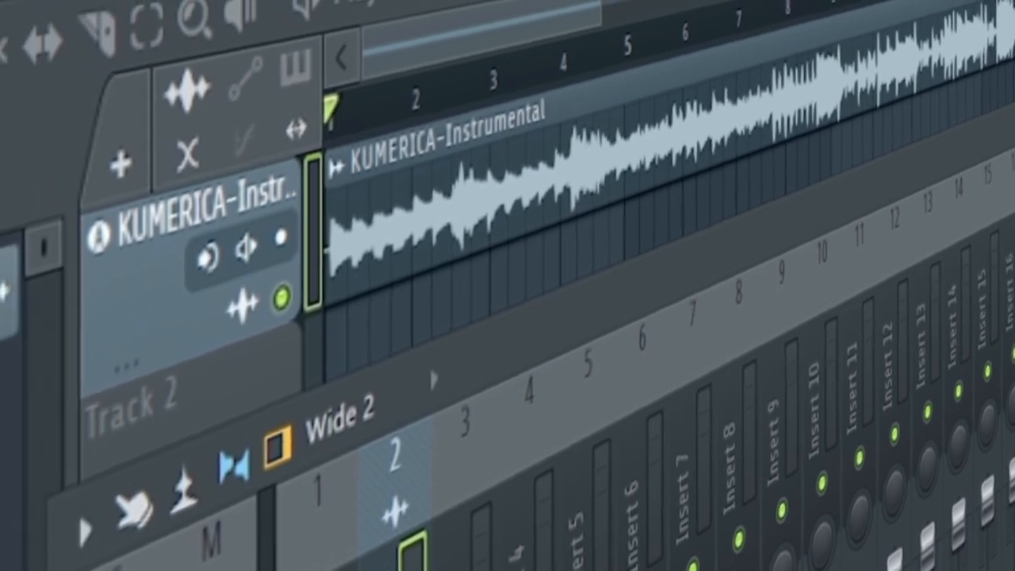
pyautogui.press('F9')
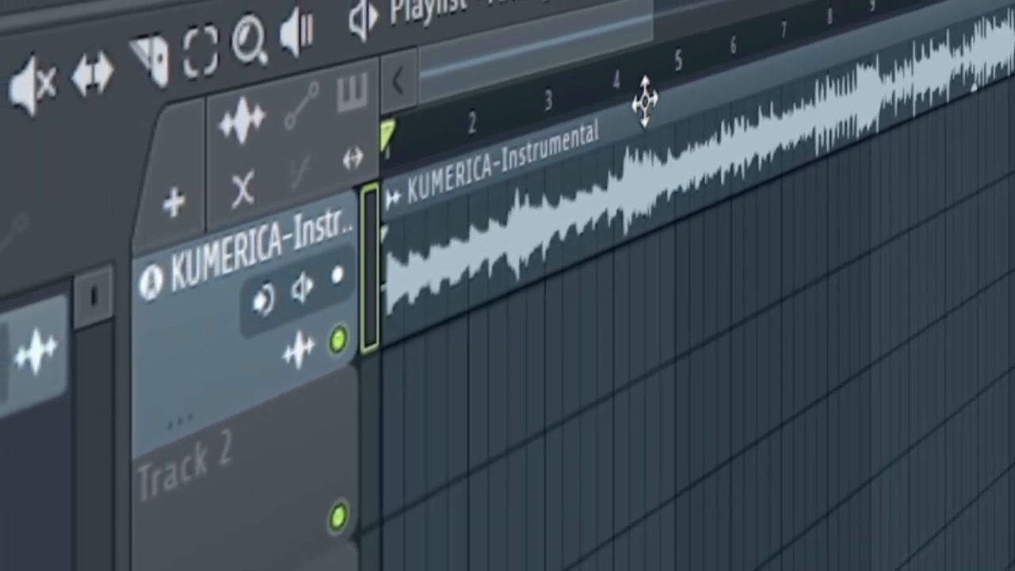
# Set the KUMERICA-Instrumental track's audio input source to mono In 1 and arm the track for recording.
pyautogui.press('space')
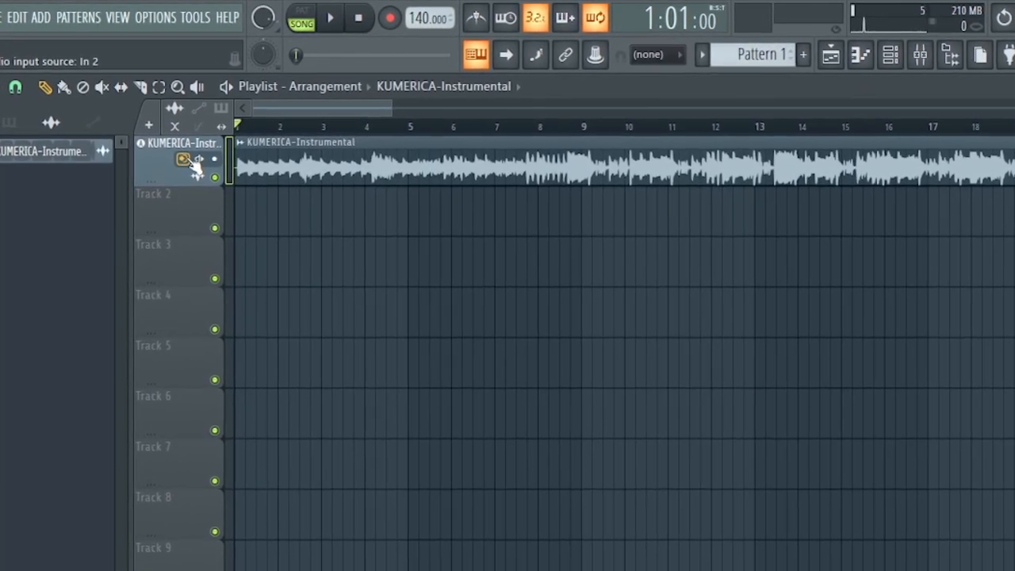
pyautogui.click(184, 157)
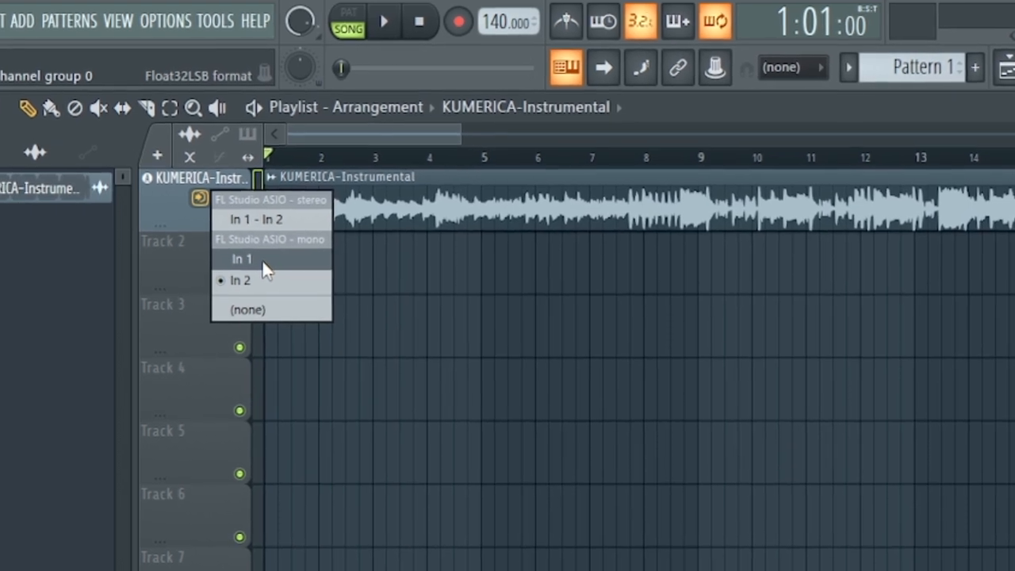
pyautogui.click(261, 257)
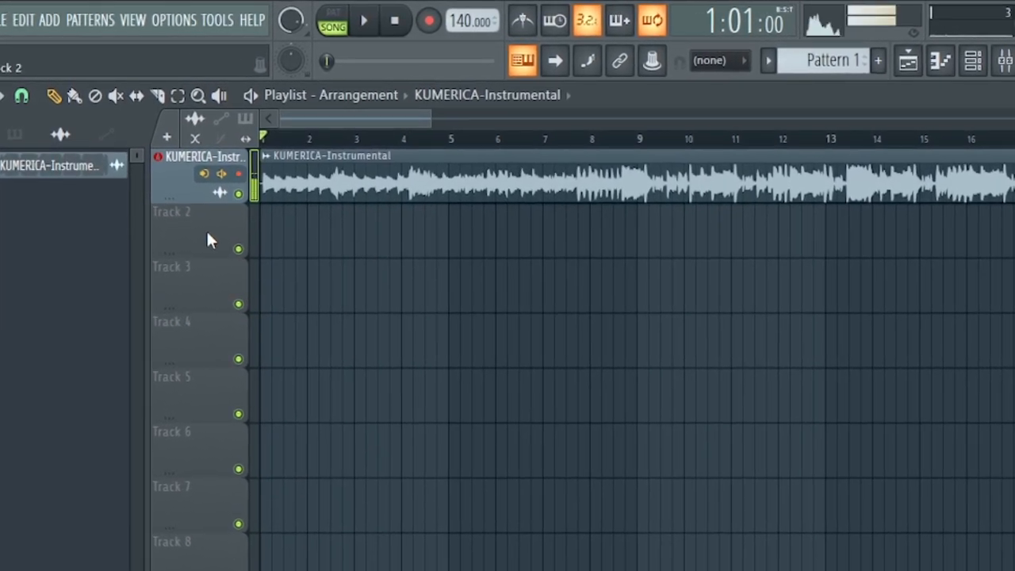
# Change Track 2's track mode to an audio track linked to mixer Insert 3.
pyautogui.rightClick(213, 244)
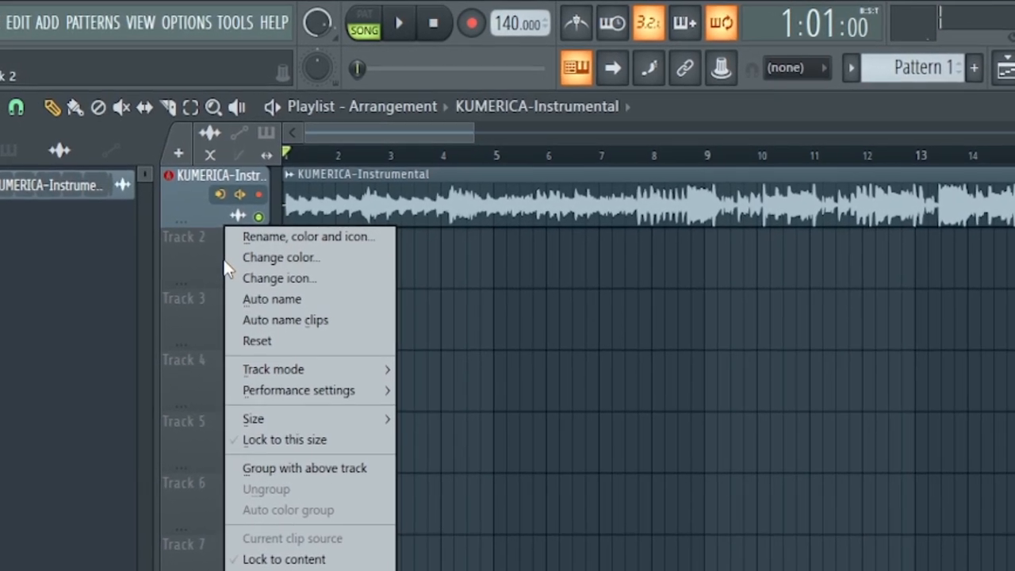
pyautogui.moveTo(287, 388)
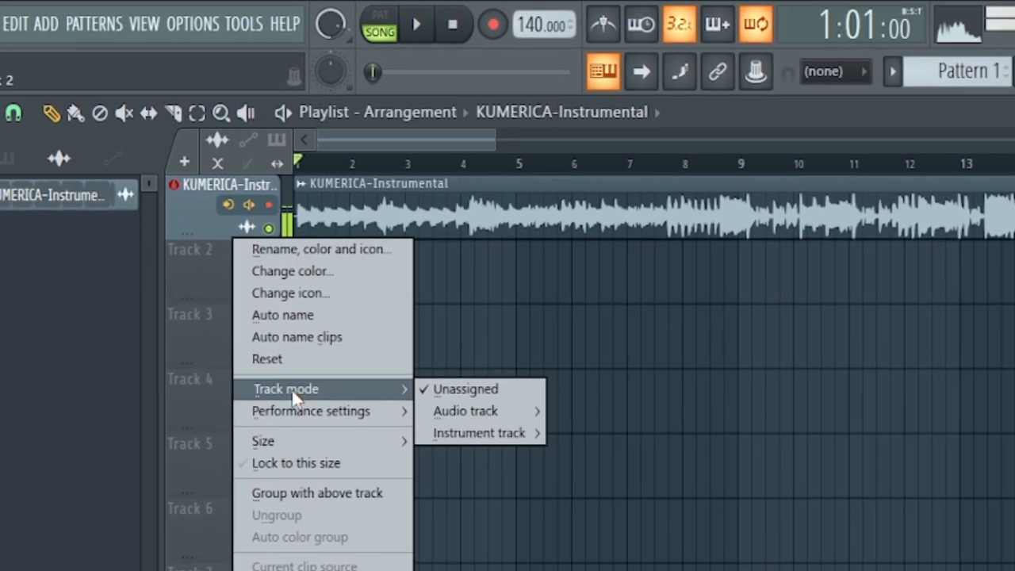
pyautogui.moveTo(482, 411)
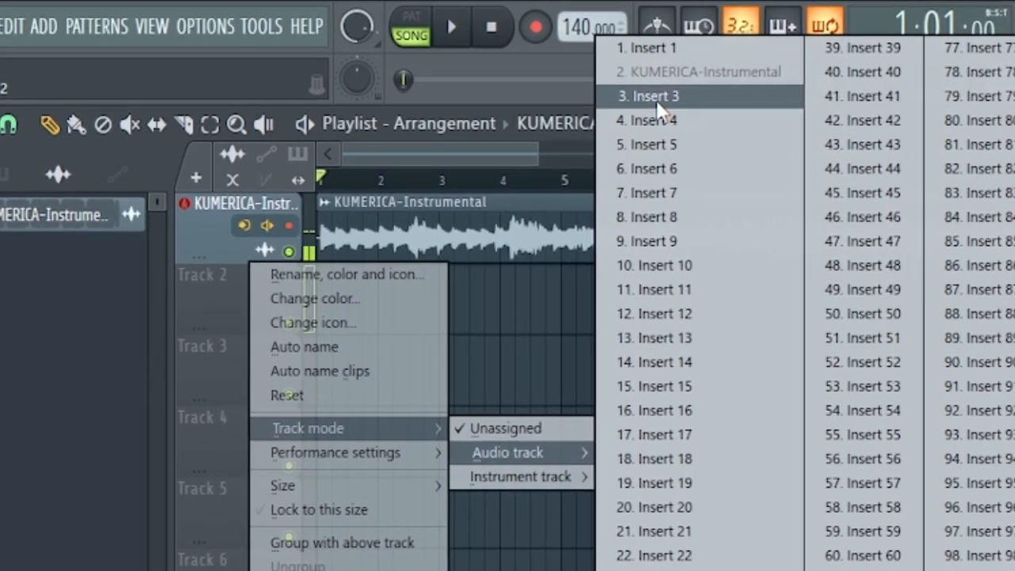
pyautogui.click(671, 97)
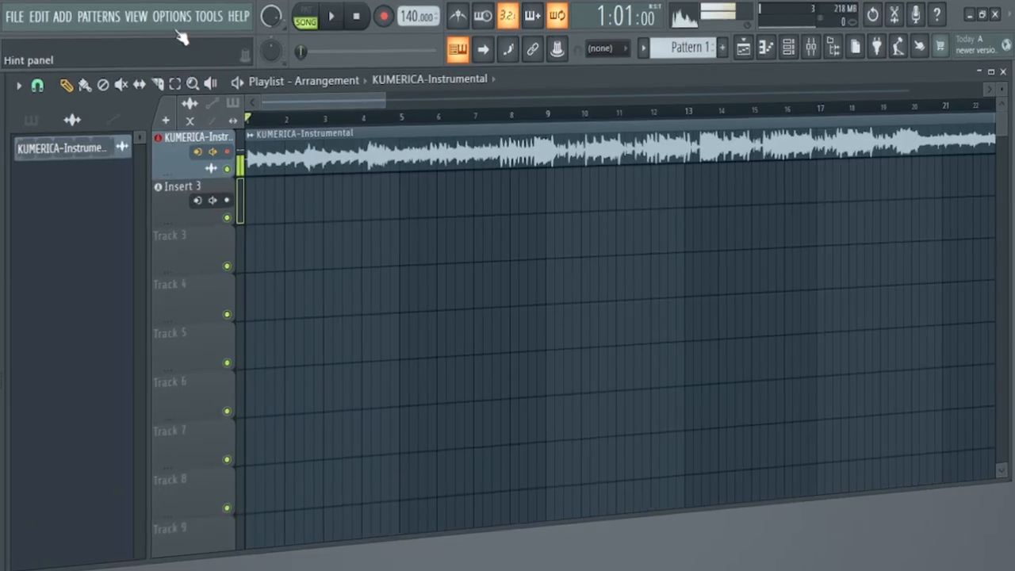
# Open the FL Studio ASIO panel from the audio settings and set the buffer length to 256.
pyautogui.click(148, 15)
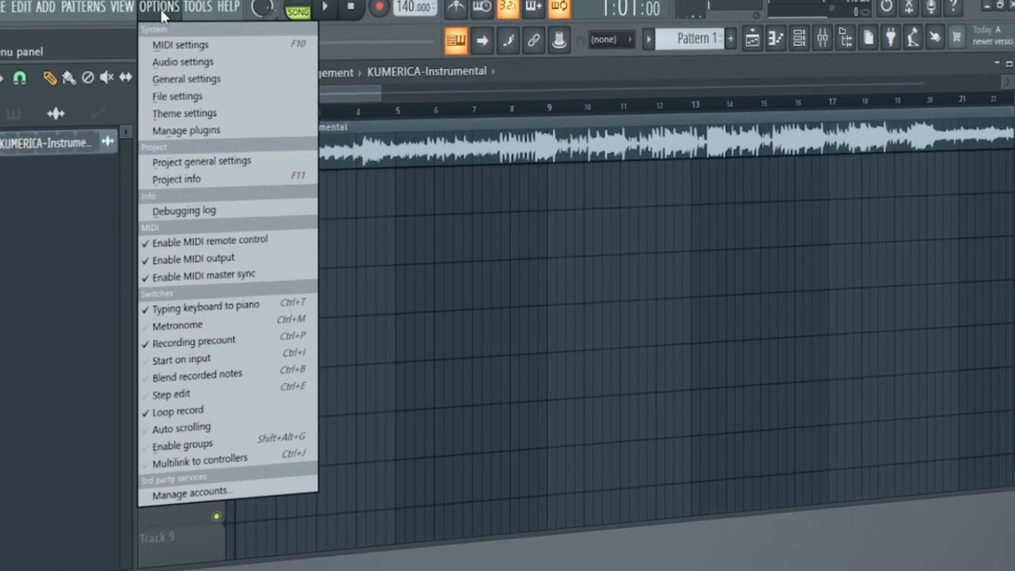
pyautogui.click(182, 61)
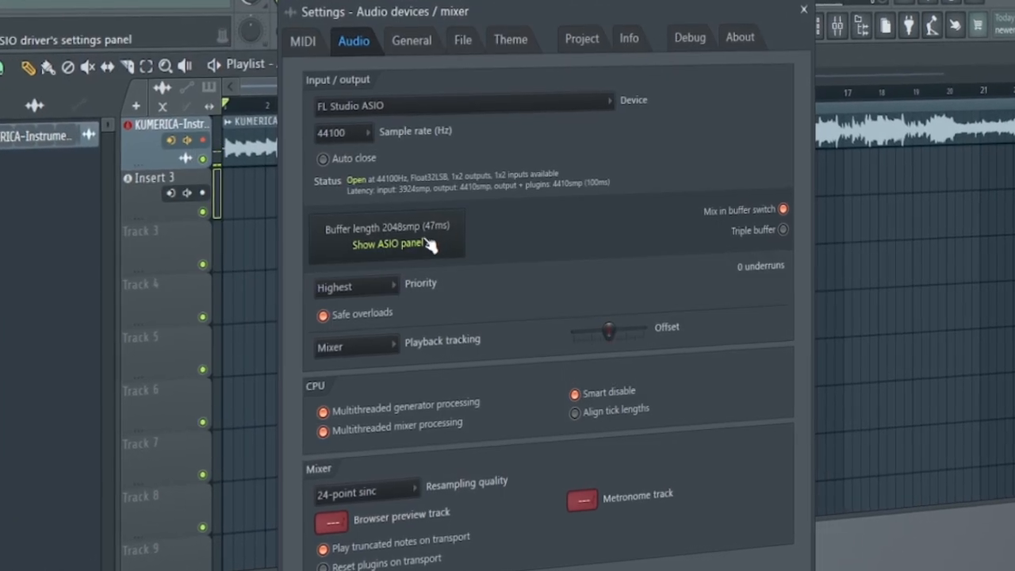
pyautogui.click(426, 243)
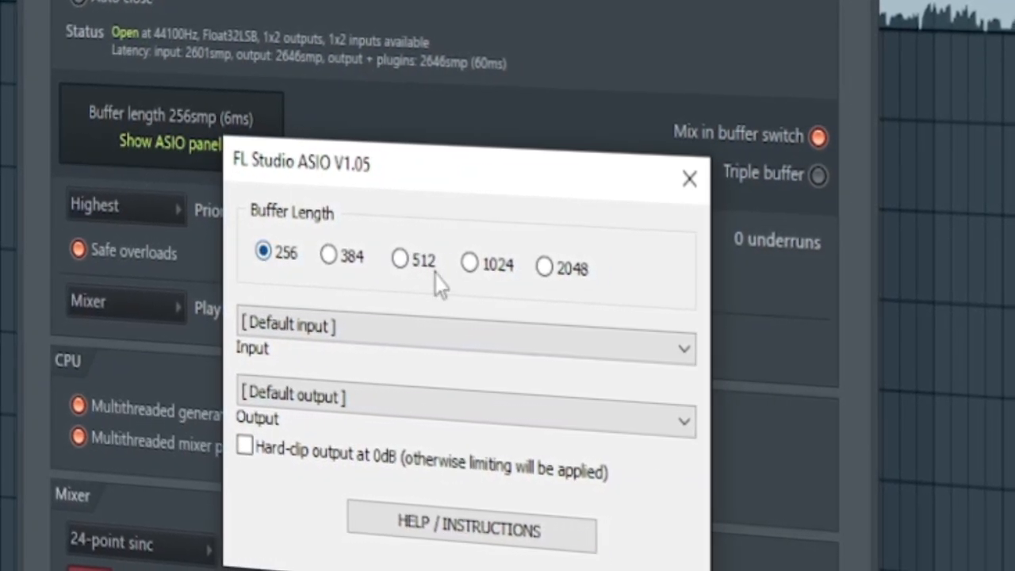
# Switch the ASIO buffer length to 2048, return it to 256, and close the ASIO panel.
pyautogui.click(541, 266)
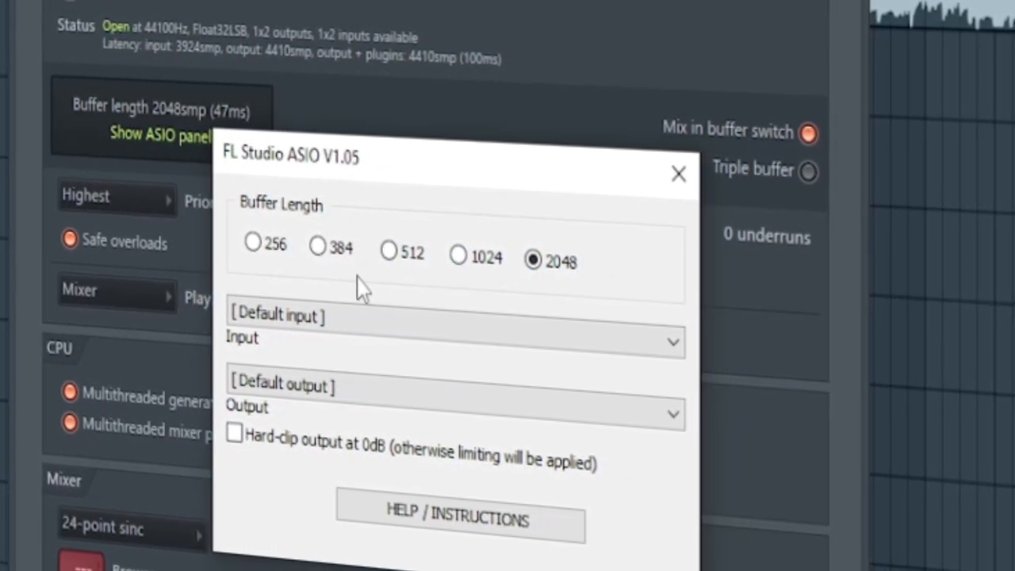
pyautogui.click(242, 238)
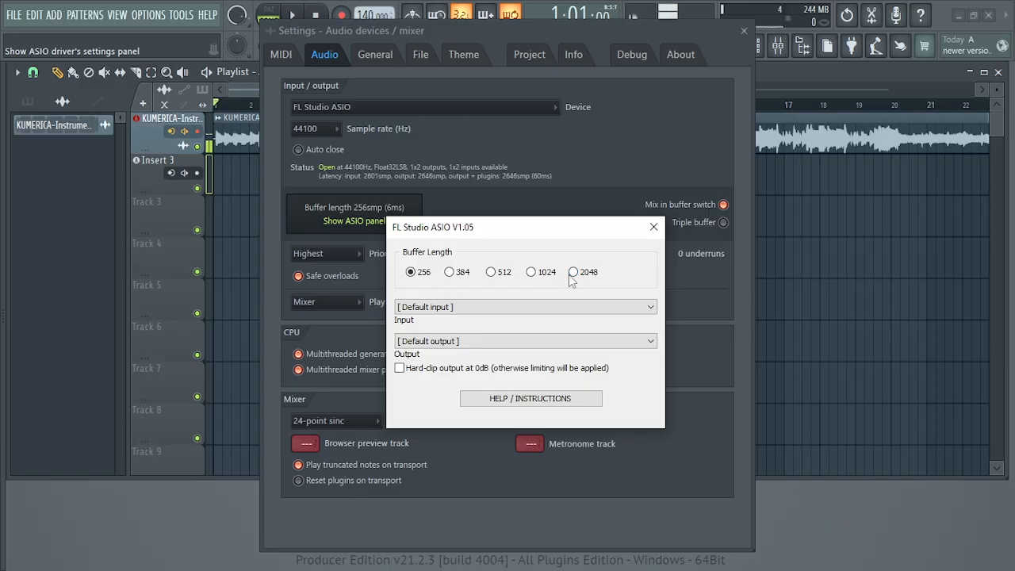
pyautogui.click(500, 135)
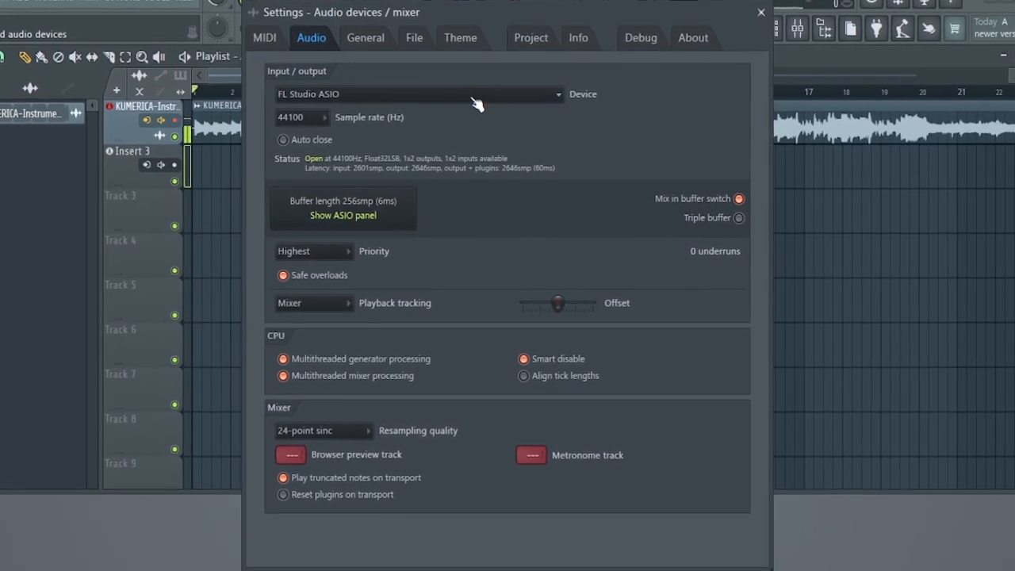
# Review the available audio devices while keeping FL Studio ASIO, and check the buffer length in its ASIO panel.
pyautogui.click(470, 101)
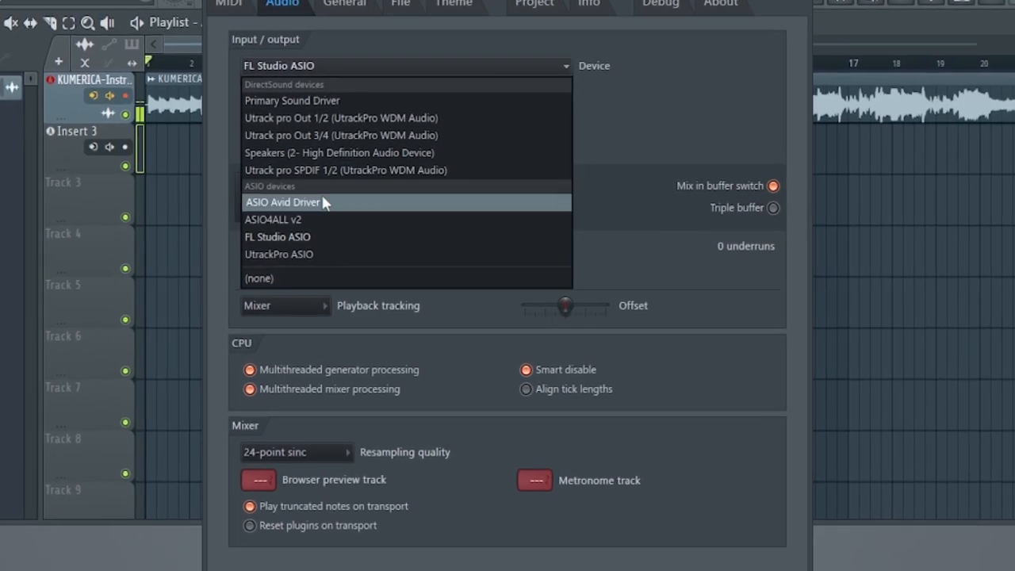
pyautogui.click(677, 133)
pyautogui.click(333, 202)
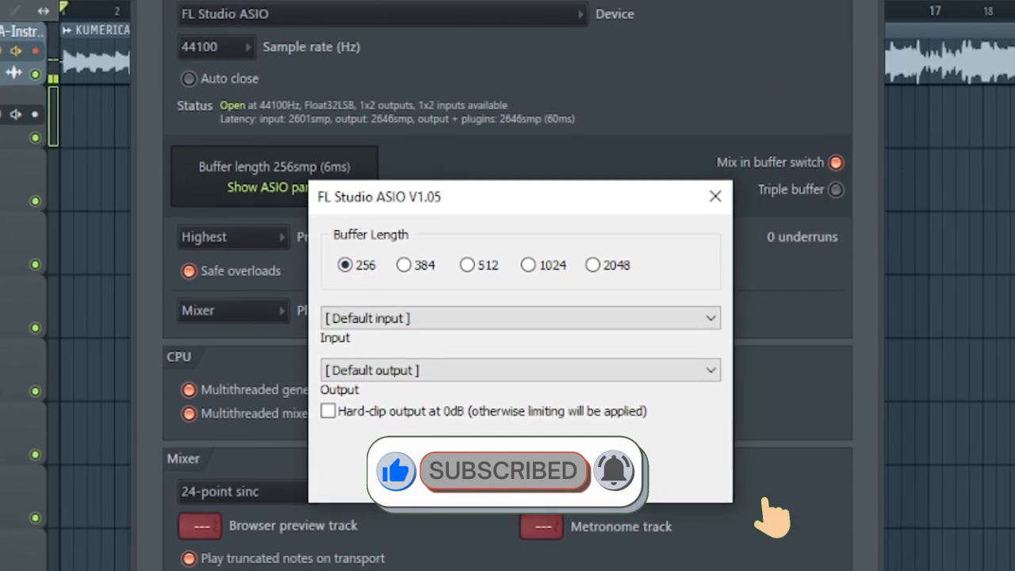
pyautogui.click(716, 196)
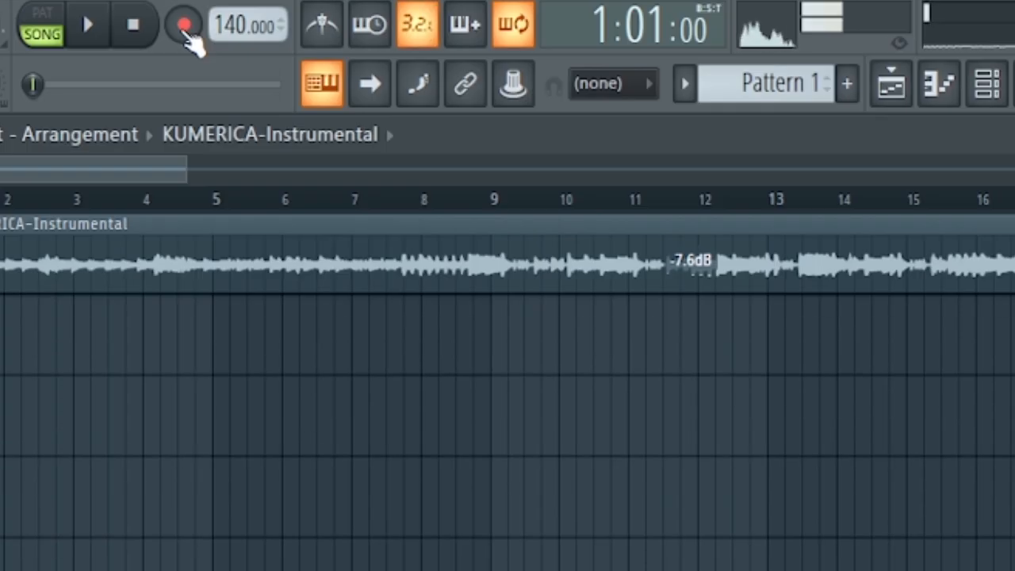
# Record audio into the playlist as an audio clip alongside the KUMERICA-Instrumental track, and stop the recording.
pyautogui.click(184, 26)
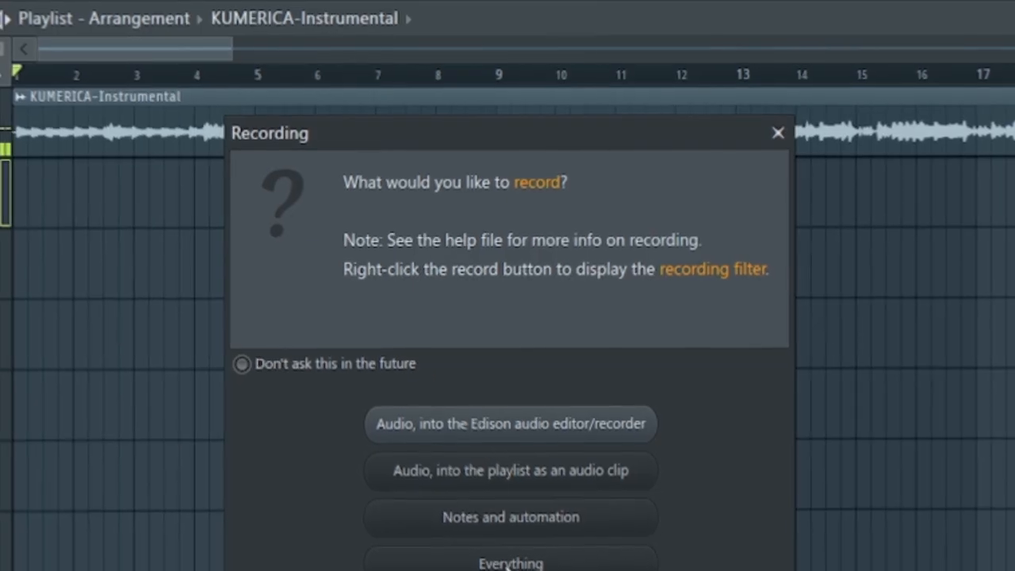
pyautogui.click(519, 475)
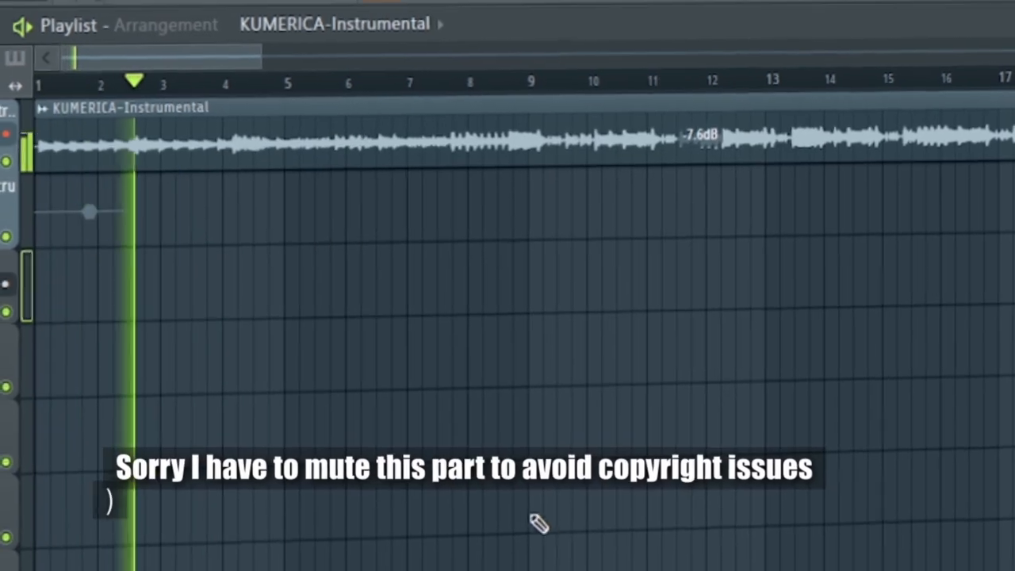
pyautogui.moveTo(295, 69); pyautogui.dragTo(456, 71)
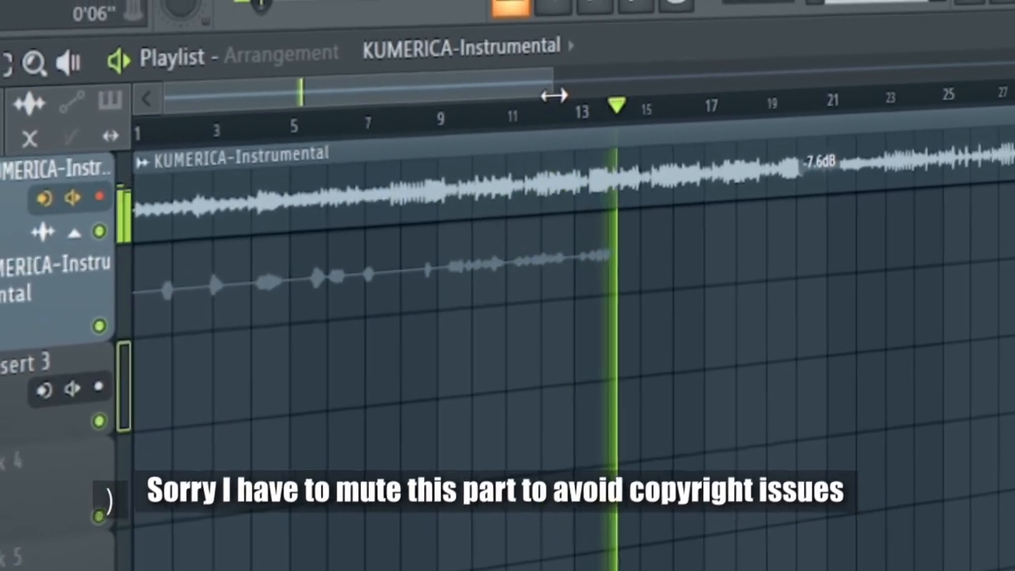
pyautogui.press('space')
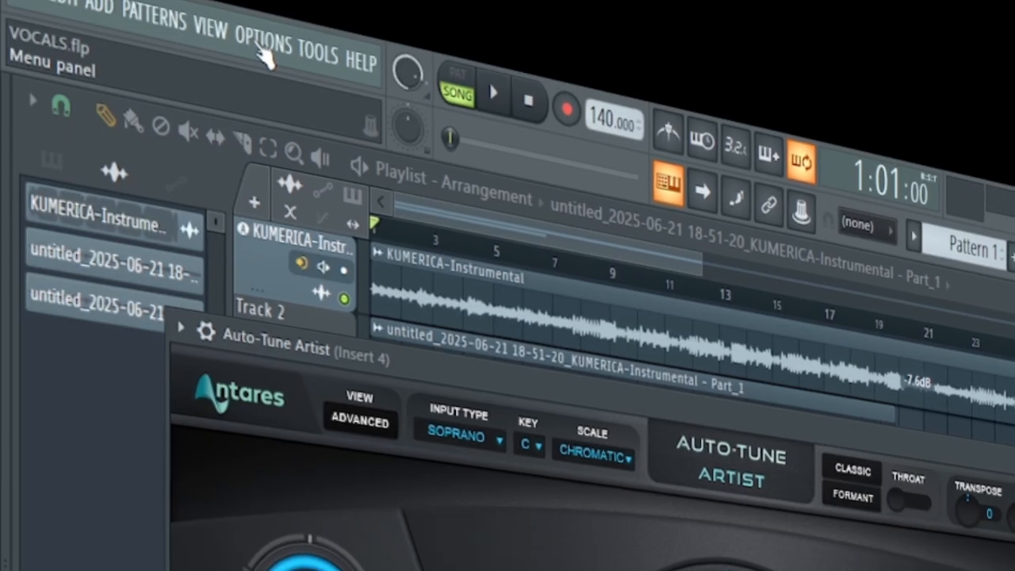
# Set the FL Studio ASIO buffer length to 2048 in the audio settings and close the settings.
pyautogui.click(262, 44)
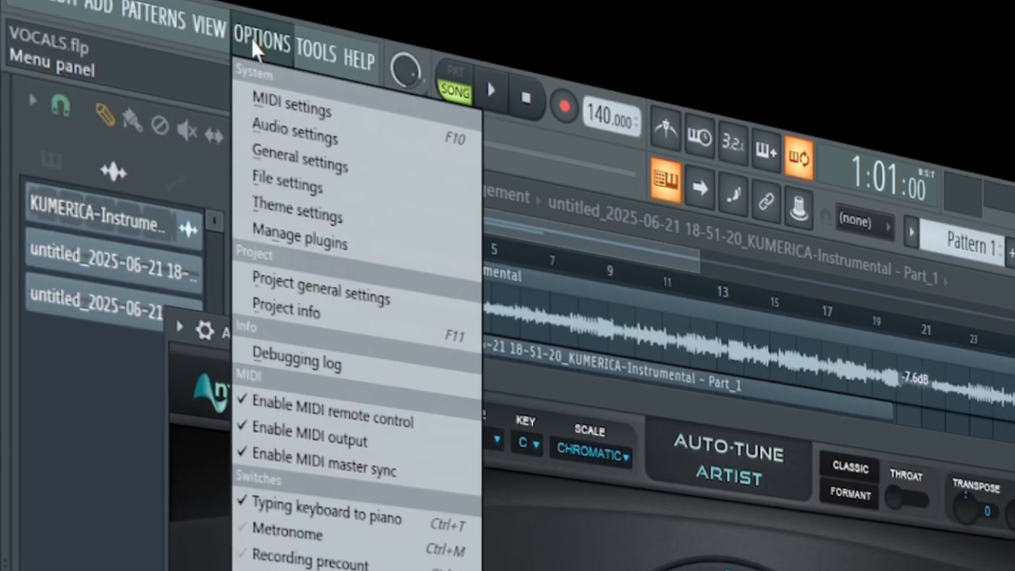
pyautogui.click(290, 129)
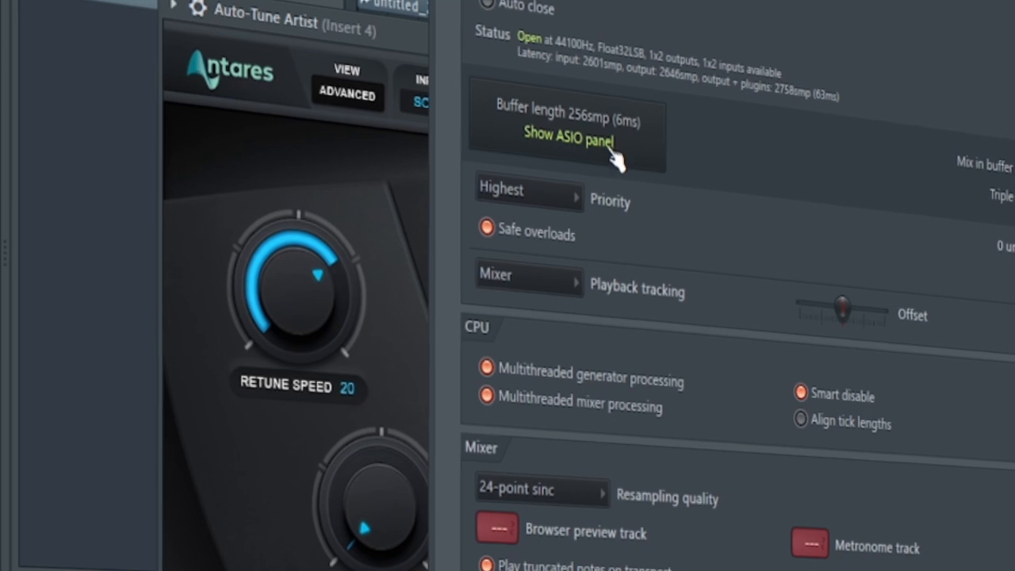
pyautogui.click(626, 144)
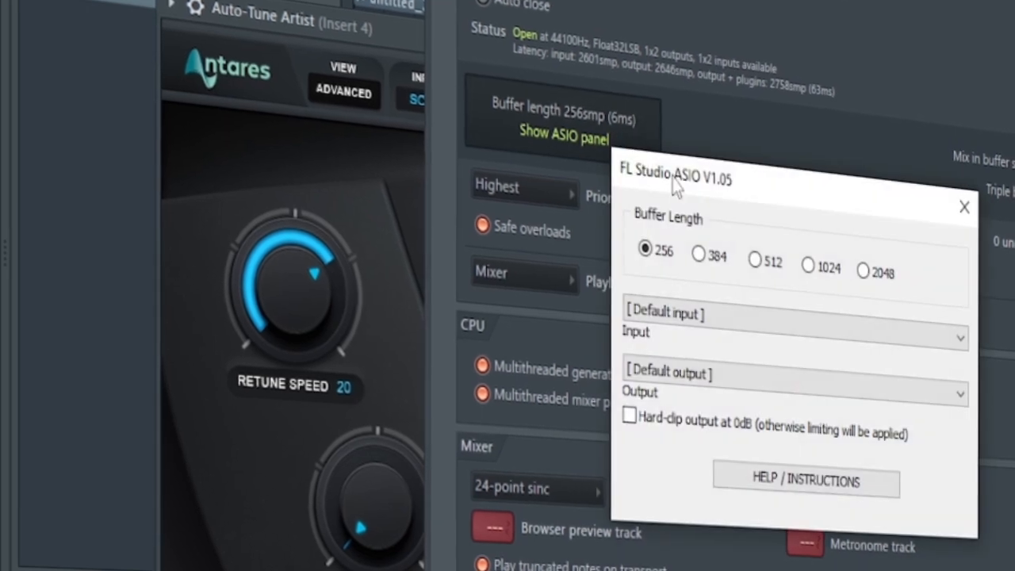
pyautogui.click(859, 268)
pyautogui.click(959, 200)
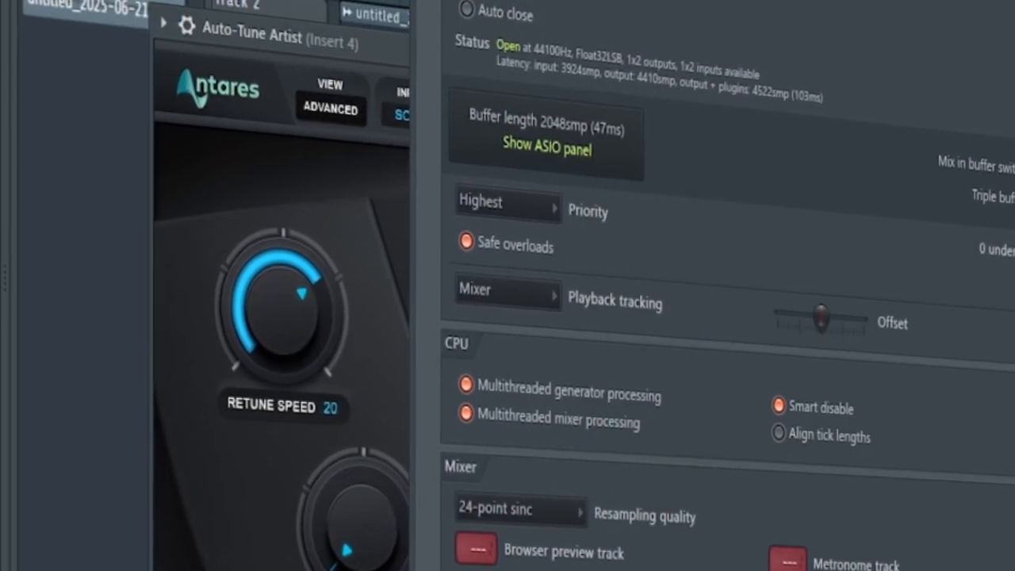
pyautogui.press('Escape')
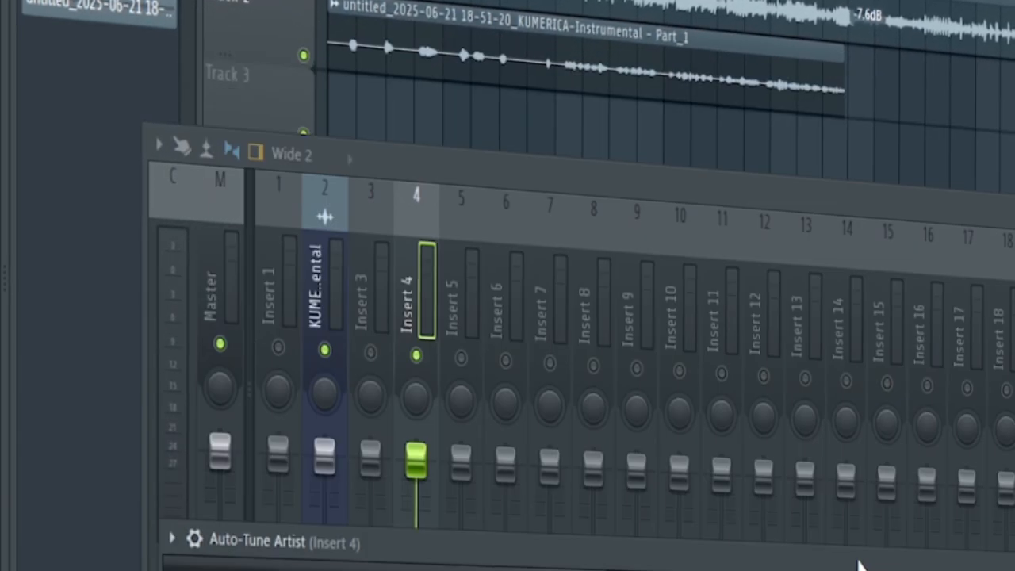
# Set Auto-Tune Artist on mixer Insert 4 to the G# Minor scale with a retune speed of 5.
pyautogui.click(329, 276)
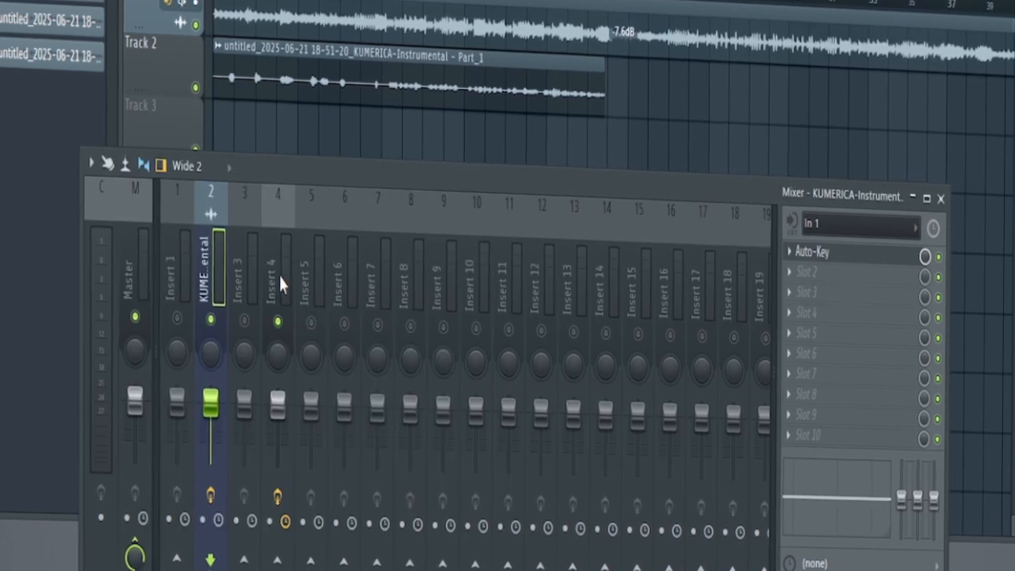
pyautogui.click(278, 274)
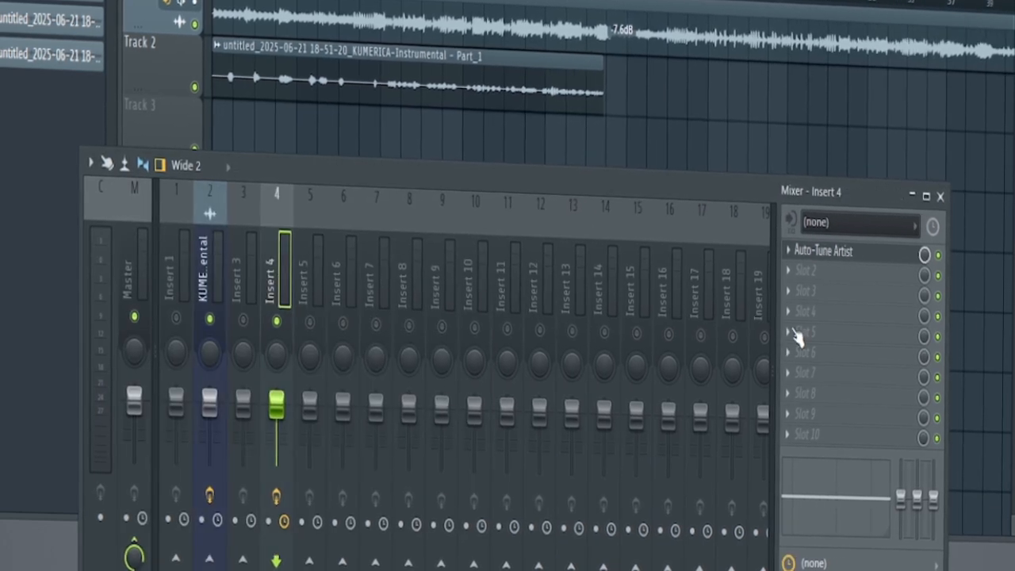
pyautogui.click(842, 252)
pyautogui.moveTo(466, 358); pyautogui.dragTo(488, 0)
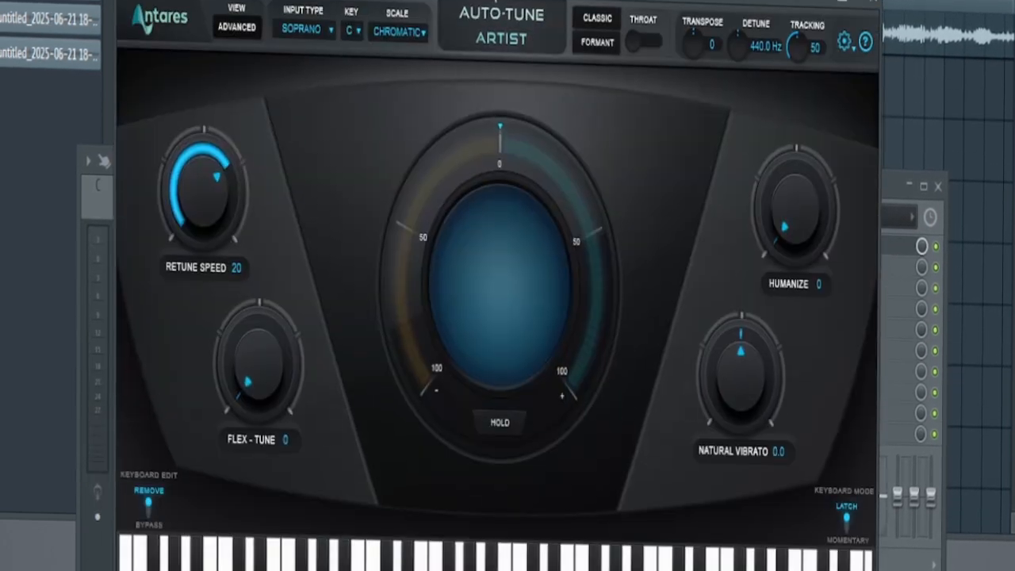
pyautogui.click(395, 32)
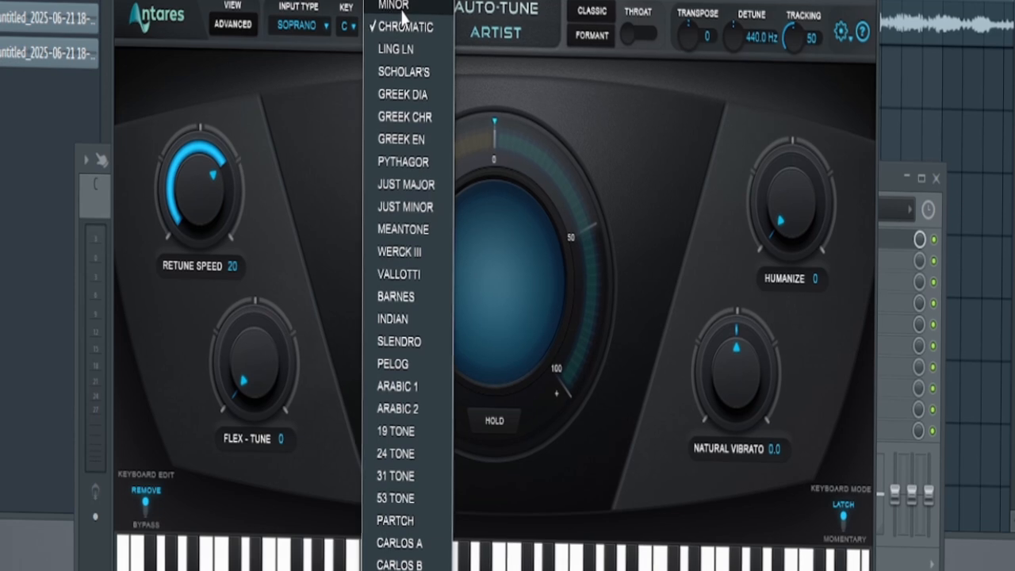
pyautogui.click(395, 6)
pyautogui.click(348, 27)
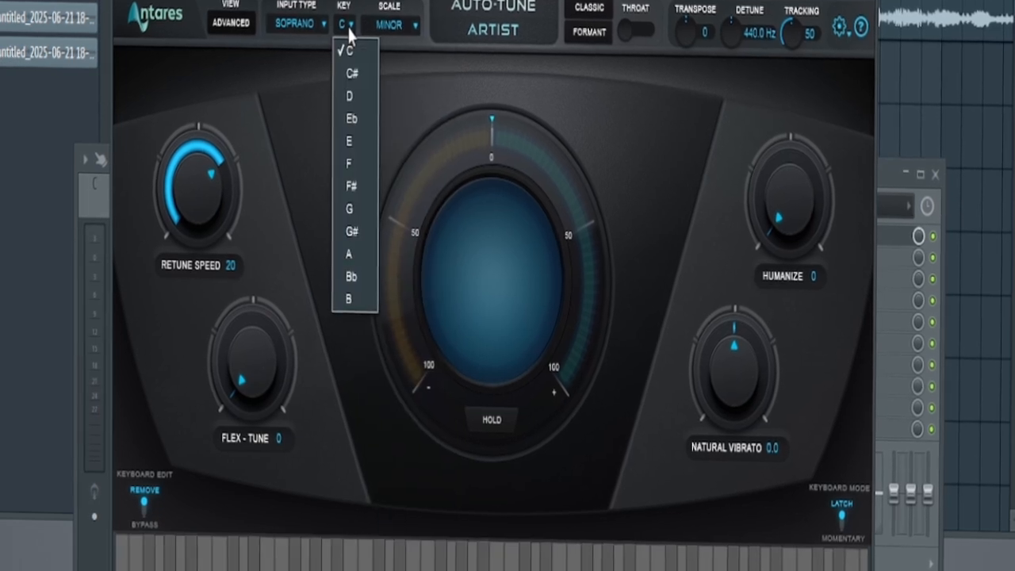
pyautogui.click(351, 230)
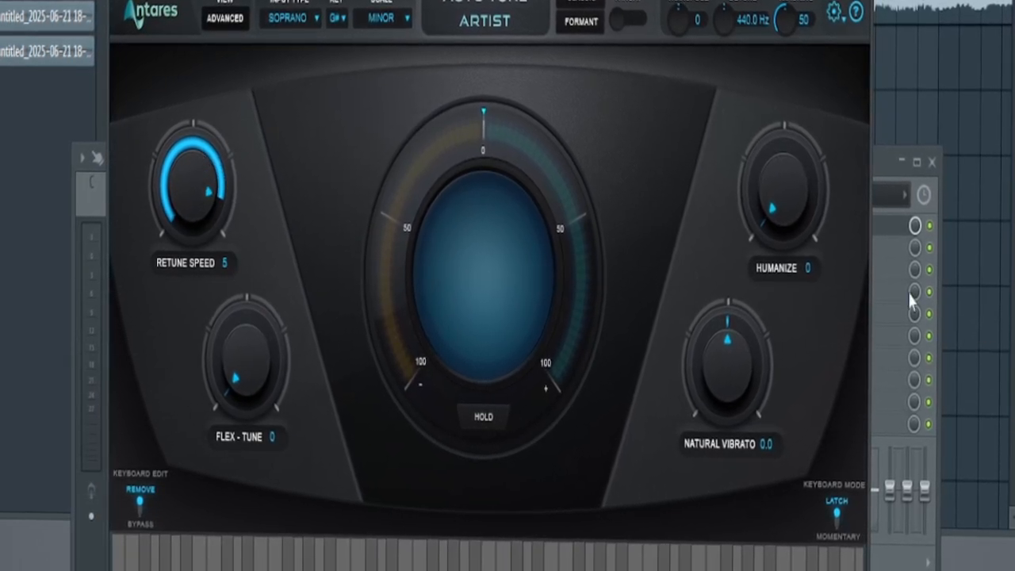
pyautogui.press('F9')
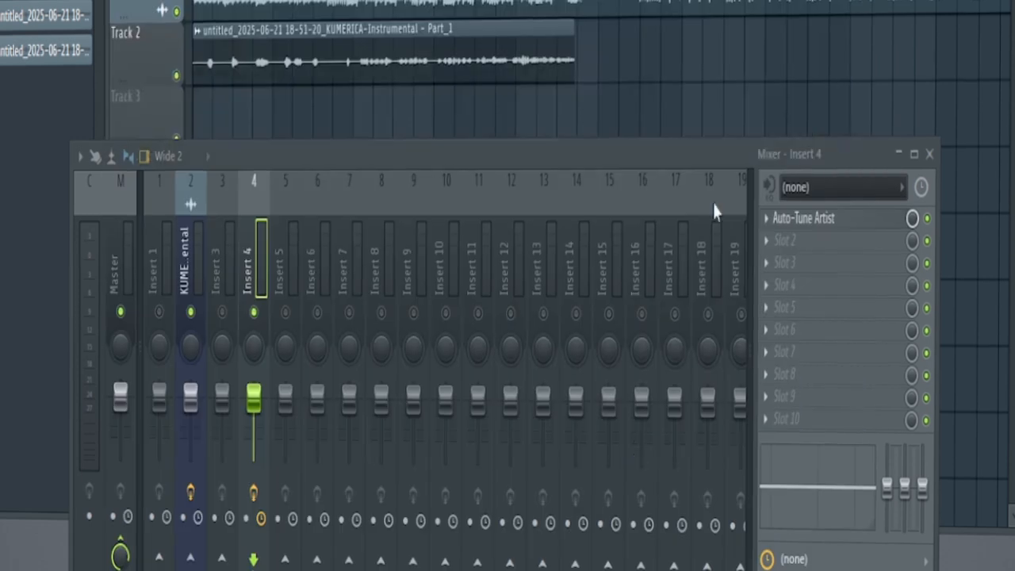
# Delete the Auto-Key plugin from the KUMERICA-Instrumental mixer insert.
pyautogui.moveTo(403, 150); pyautogui.dragTo(402, 111)
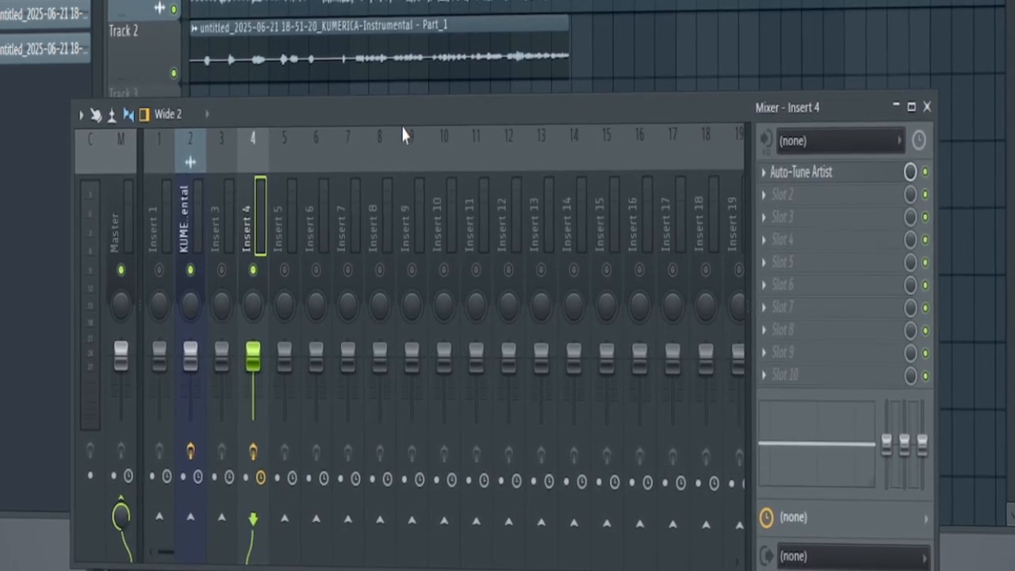
pyautogui.click(193, 221)
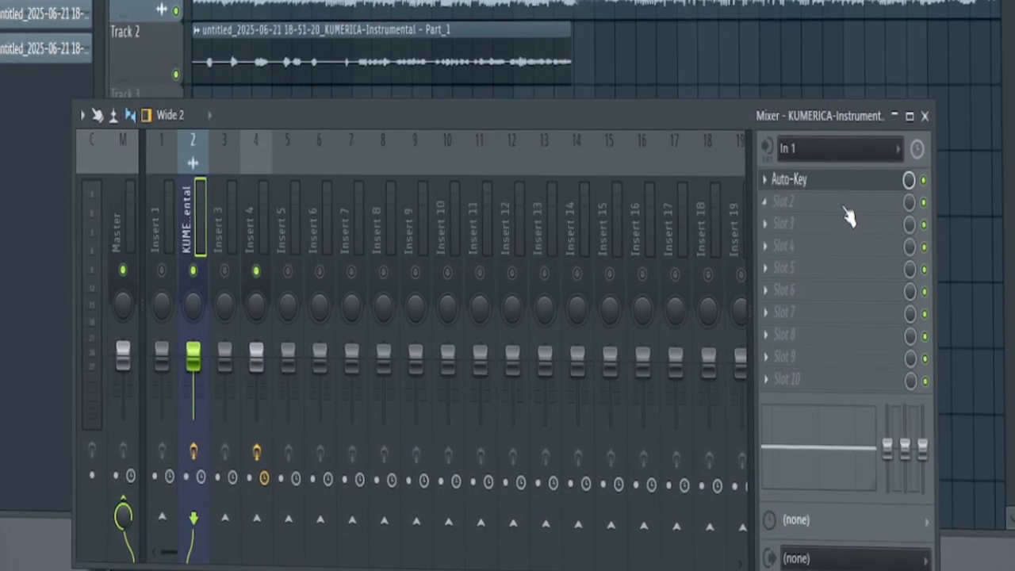
pyautogui.click(768, 185)
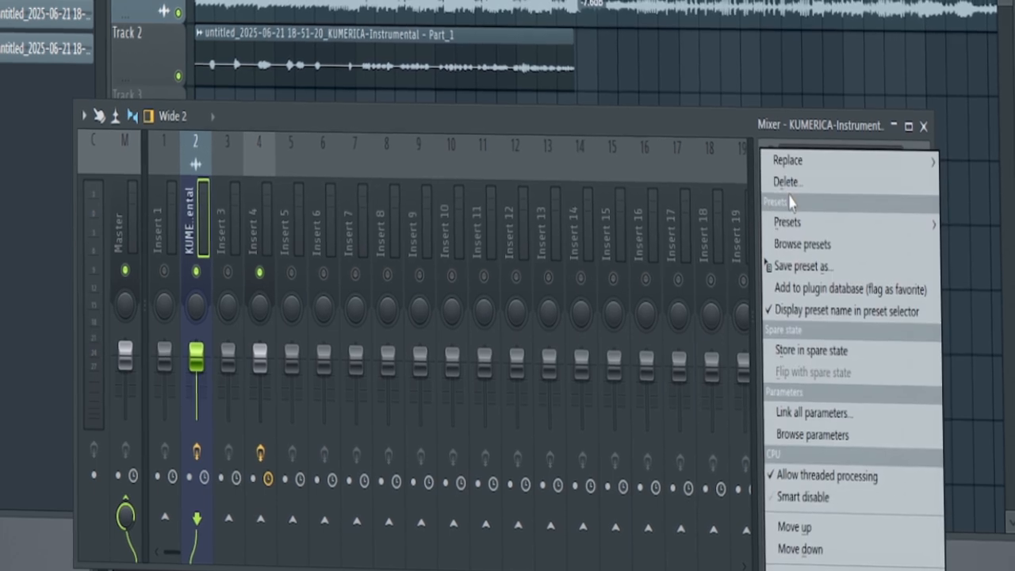
pyautogui.click(788, 176)
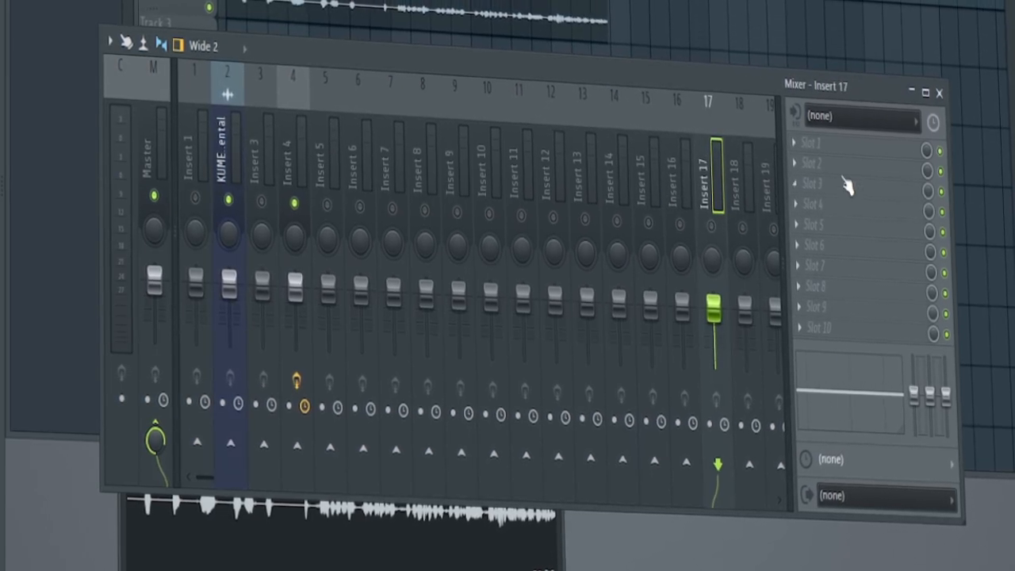
# Load ValhallaVintageVerb on mixer Insert 17 and set its LowCut to 230 Hz.
pyautogui.click(800, 158)
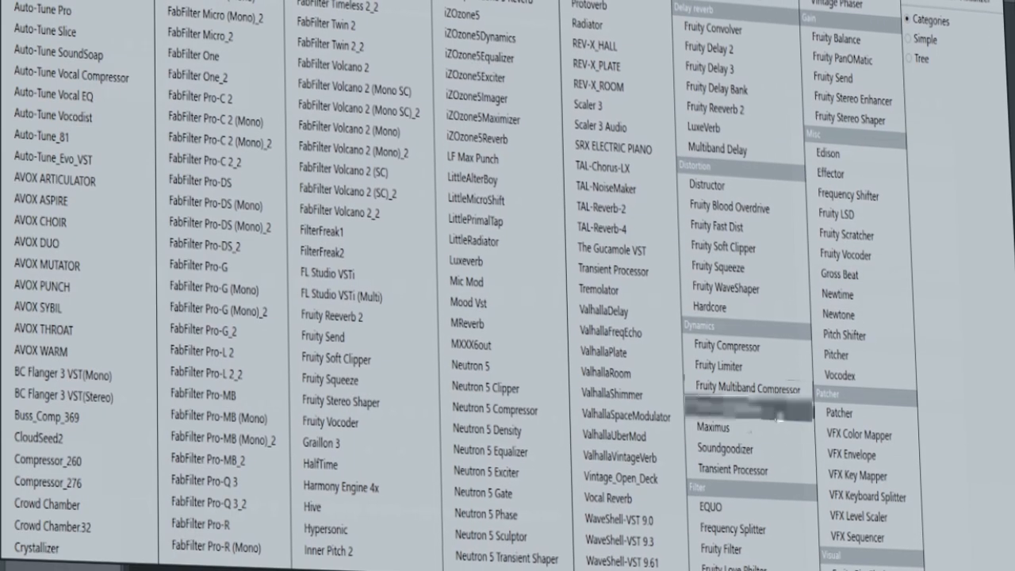
pyautogui.click(623, 458)
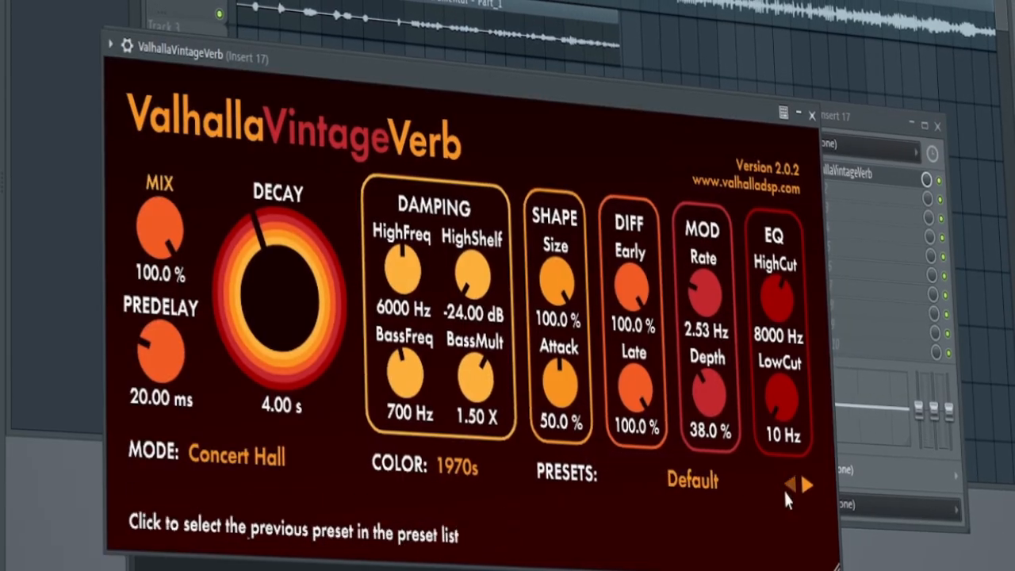
pyautogui.scroll(-3, 777, 371)
pyautogui.scroll(1, 778, 371)
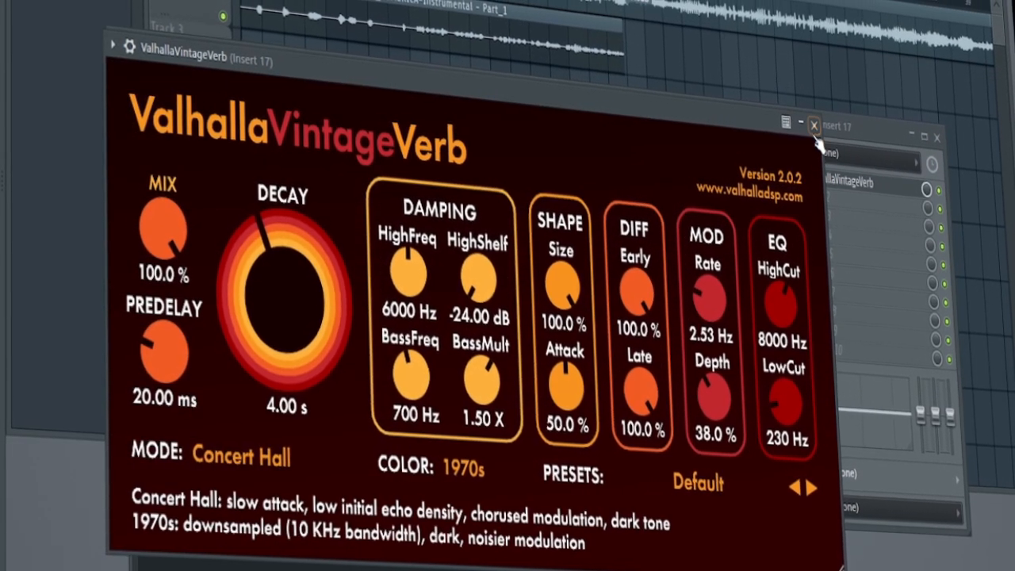
pyautogui.click(813, 120)
# Route mixer Insert 4 to the reverb on Insert 17 and check both inserts.
pyautogui.click(325, 176)
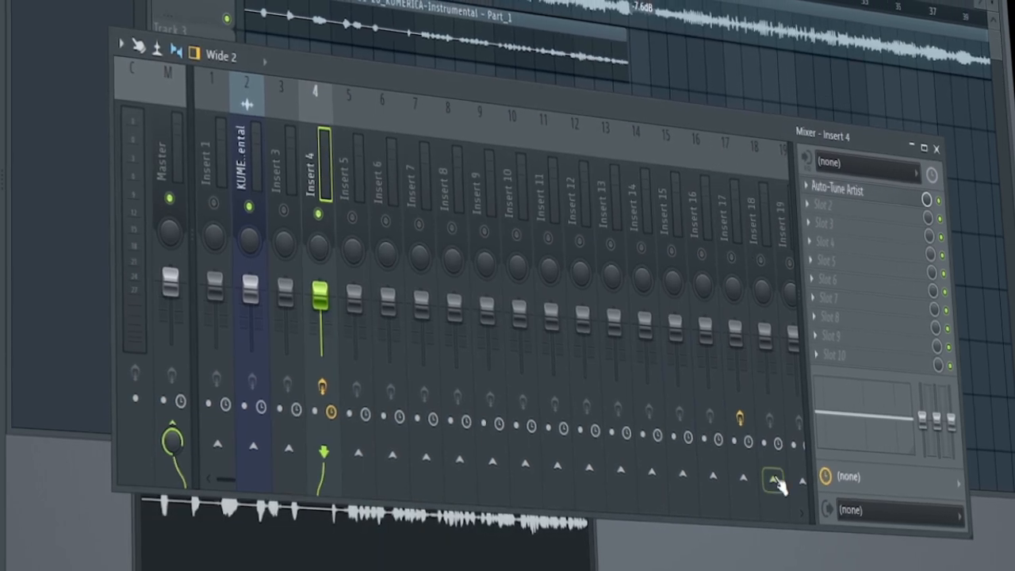
pyautogui.click(736, 215)
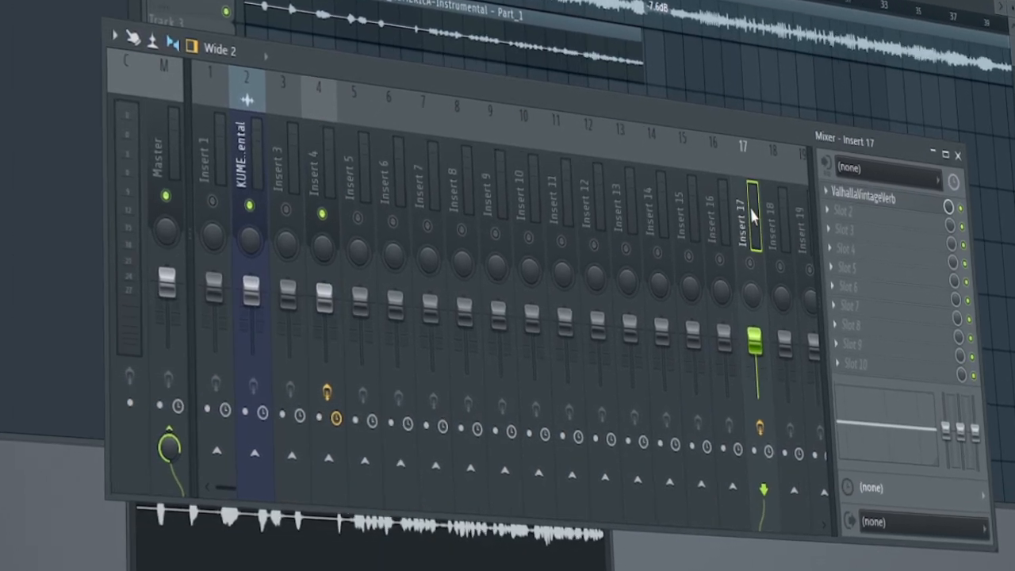
pyautogui.click(317, 165)
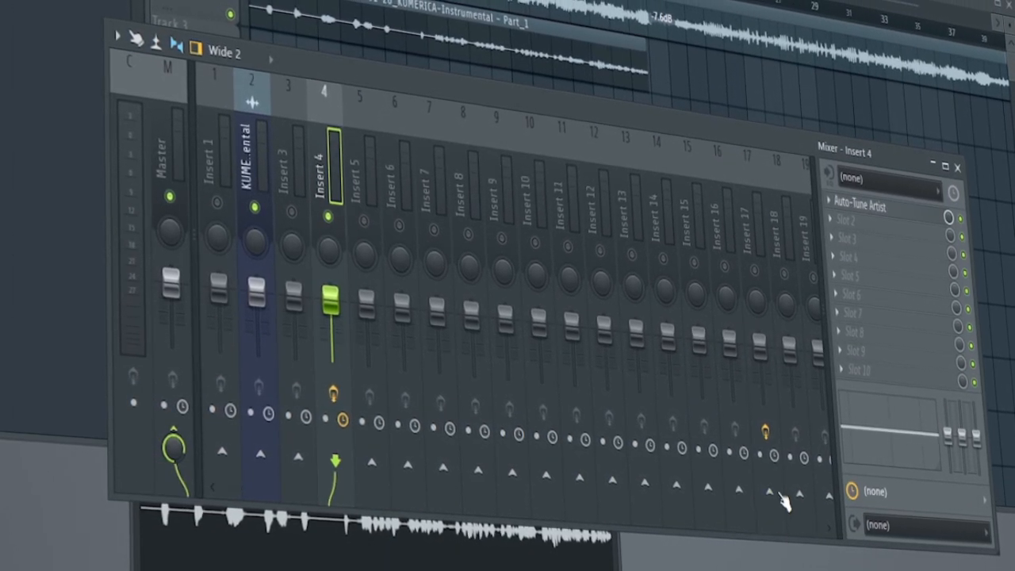
pyautogui.click(745, 492)
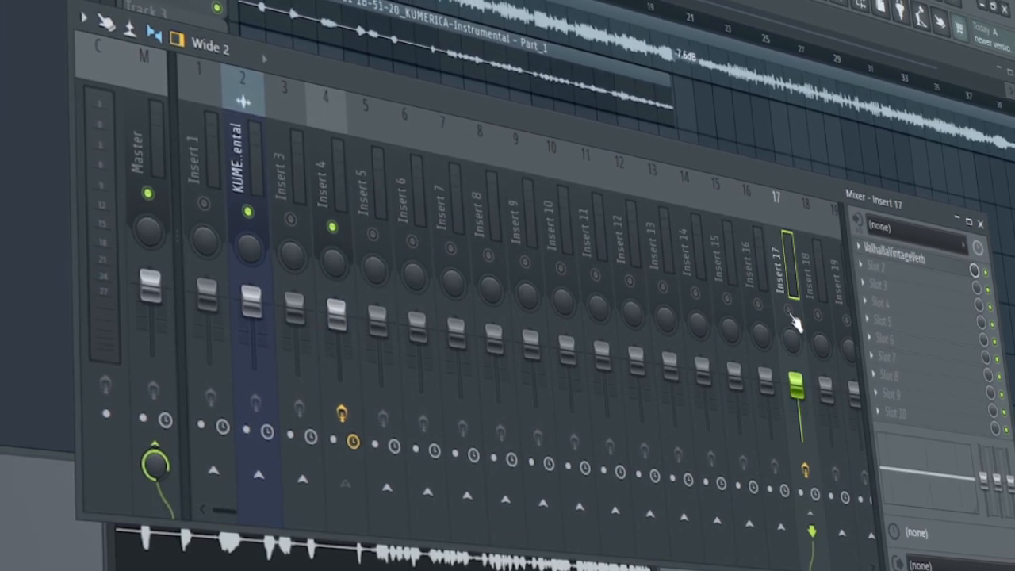
pyautogui.click(331, 130)
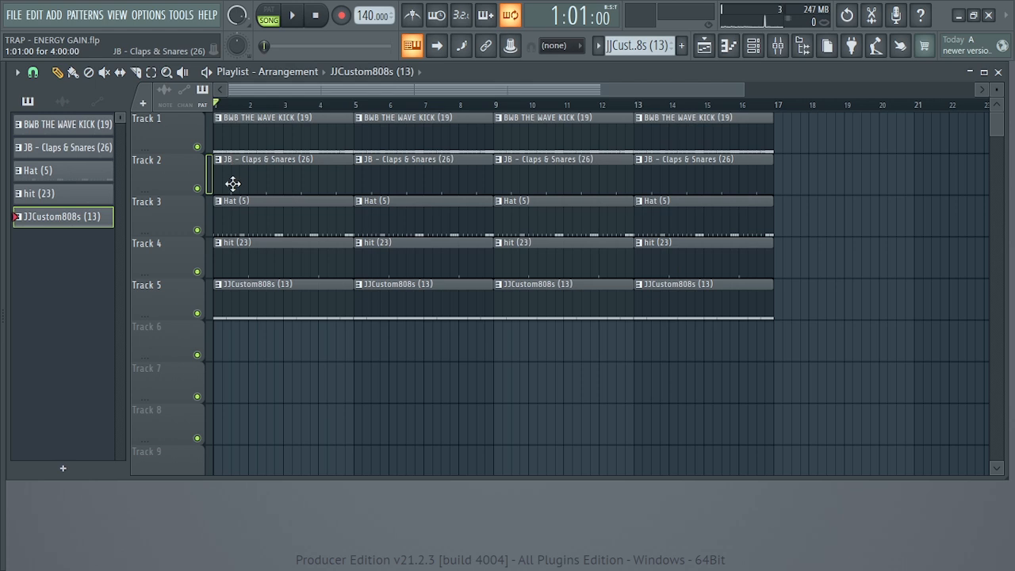
# Start a Wave file export of the project as TRAP - ENERGY GAIN, reaching the render settings.
pyautogui.click(16, 14)
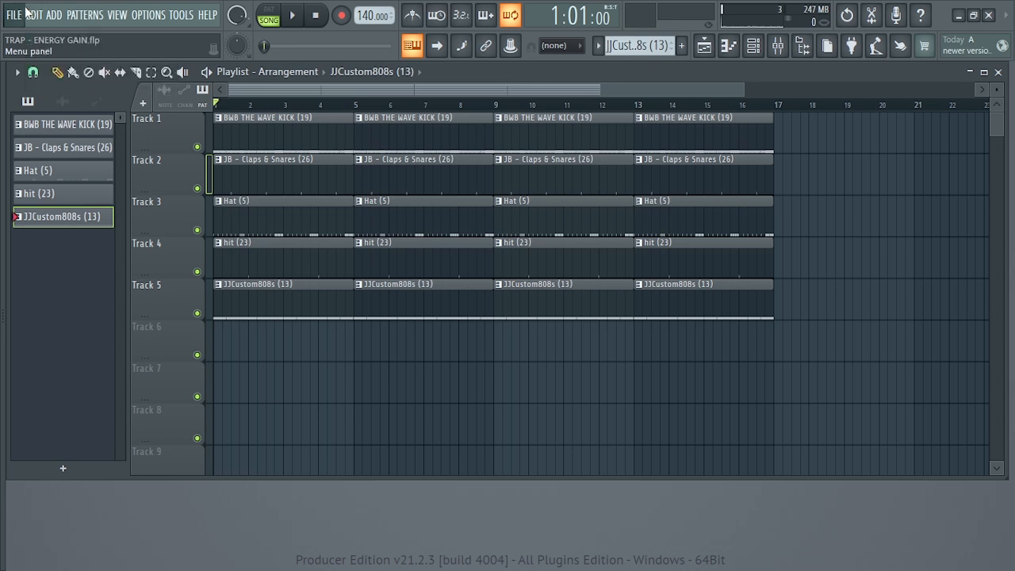
pyautogui.moveTo(45, 172)
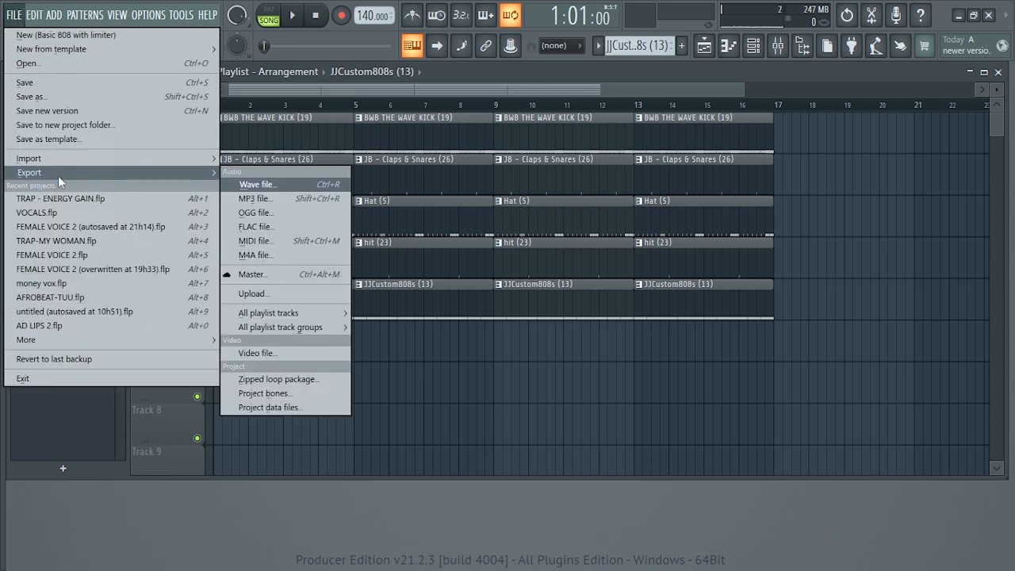
pyautogui.click(266, 187)
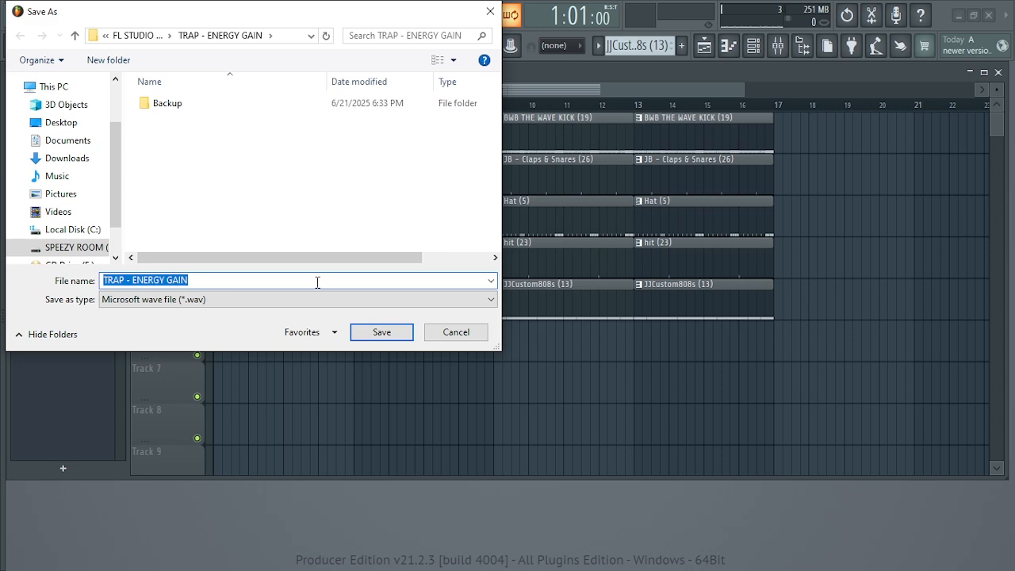
pyautogui.click(373, 337)
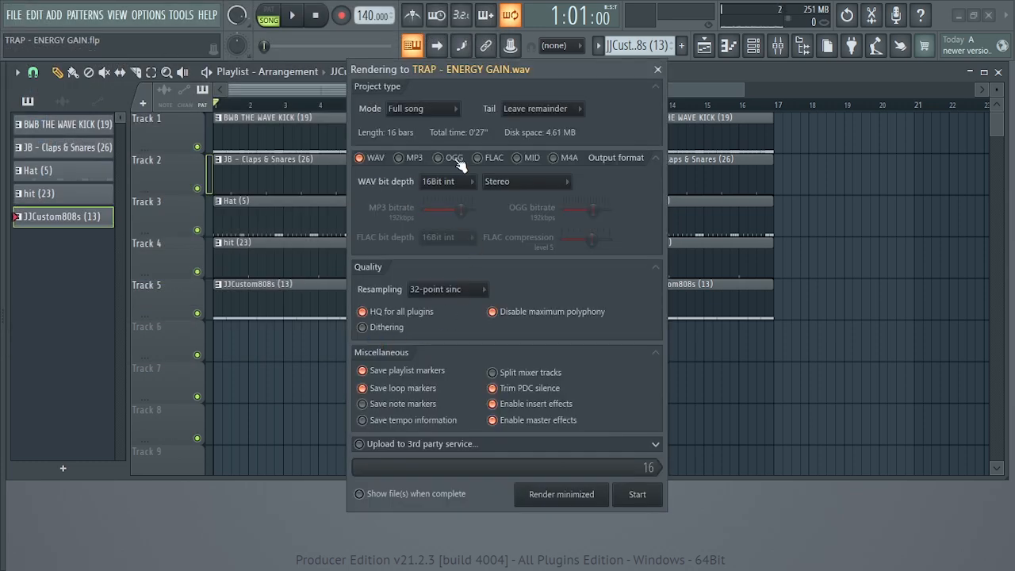
# Set the render quality's resampling to 512-point sinc and enable Dithering.
pyautogui.click(455, 300)
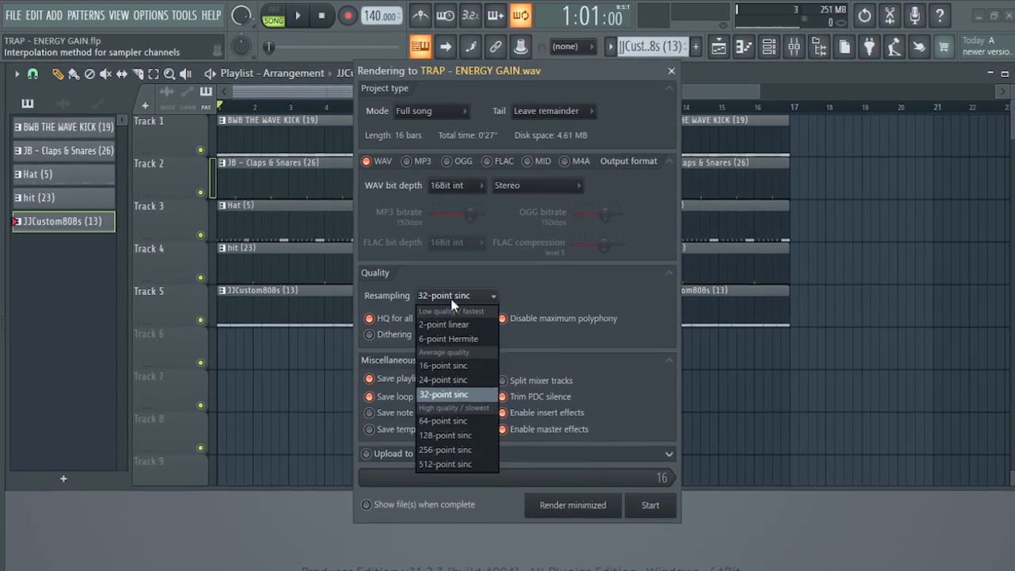
pyautogui.click(464, 469)
pyautogui.click(383, 346)
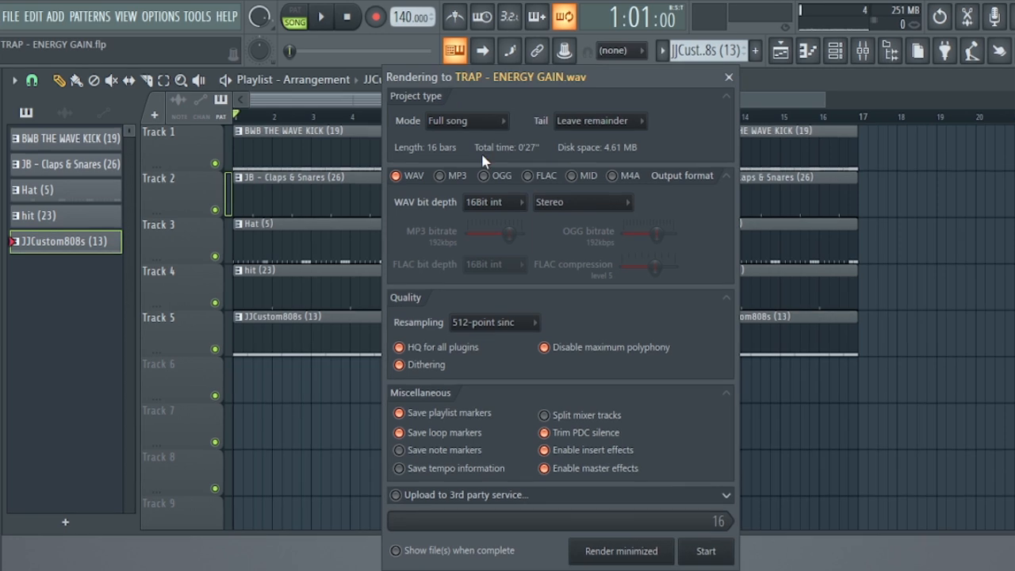
# Review the render's mode and tail options, keep Full song and Leave remainder, and close the settings without rendering.
pyautogui.click(464, 120)
pyautogui.click(596, 123)
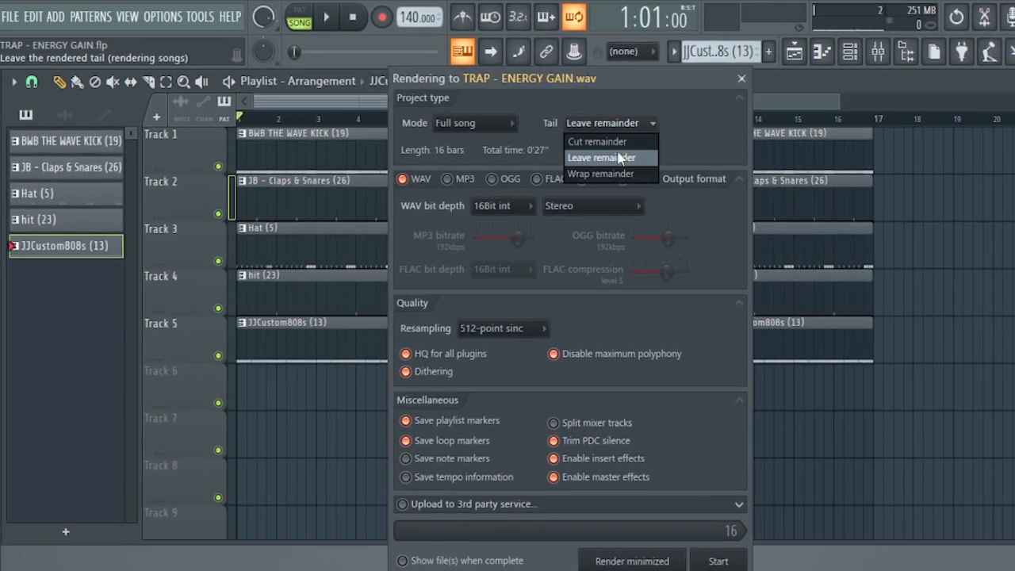
pyautogui.click(673, 168)
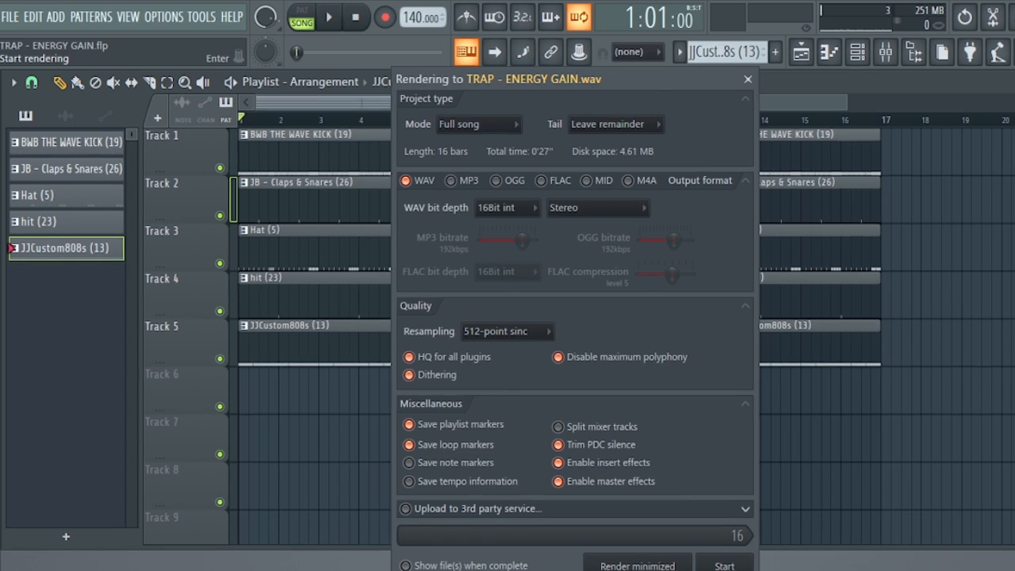
pyautogui.click(755, 80)
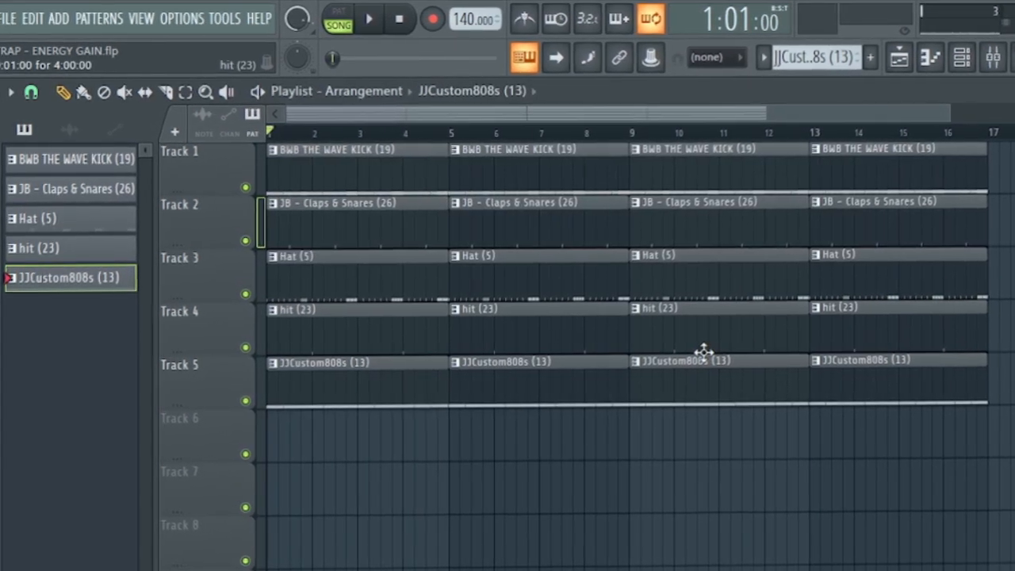